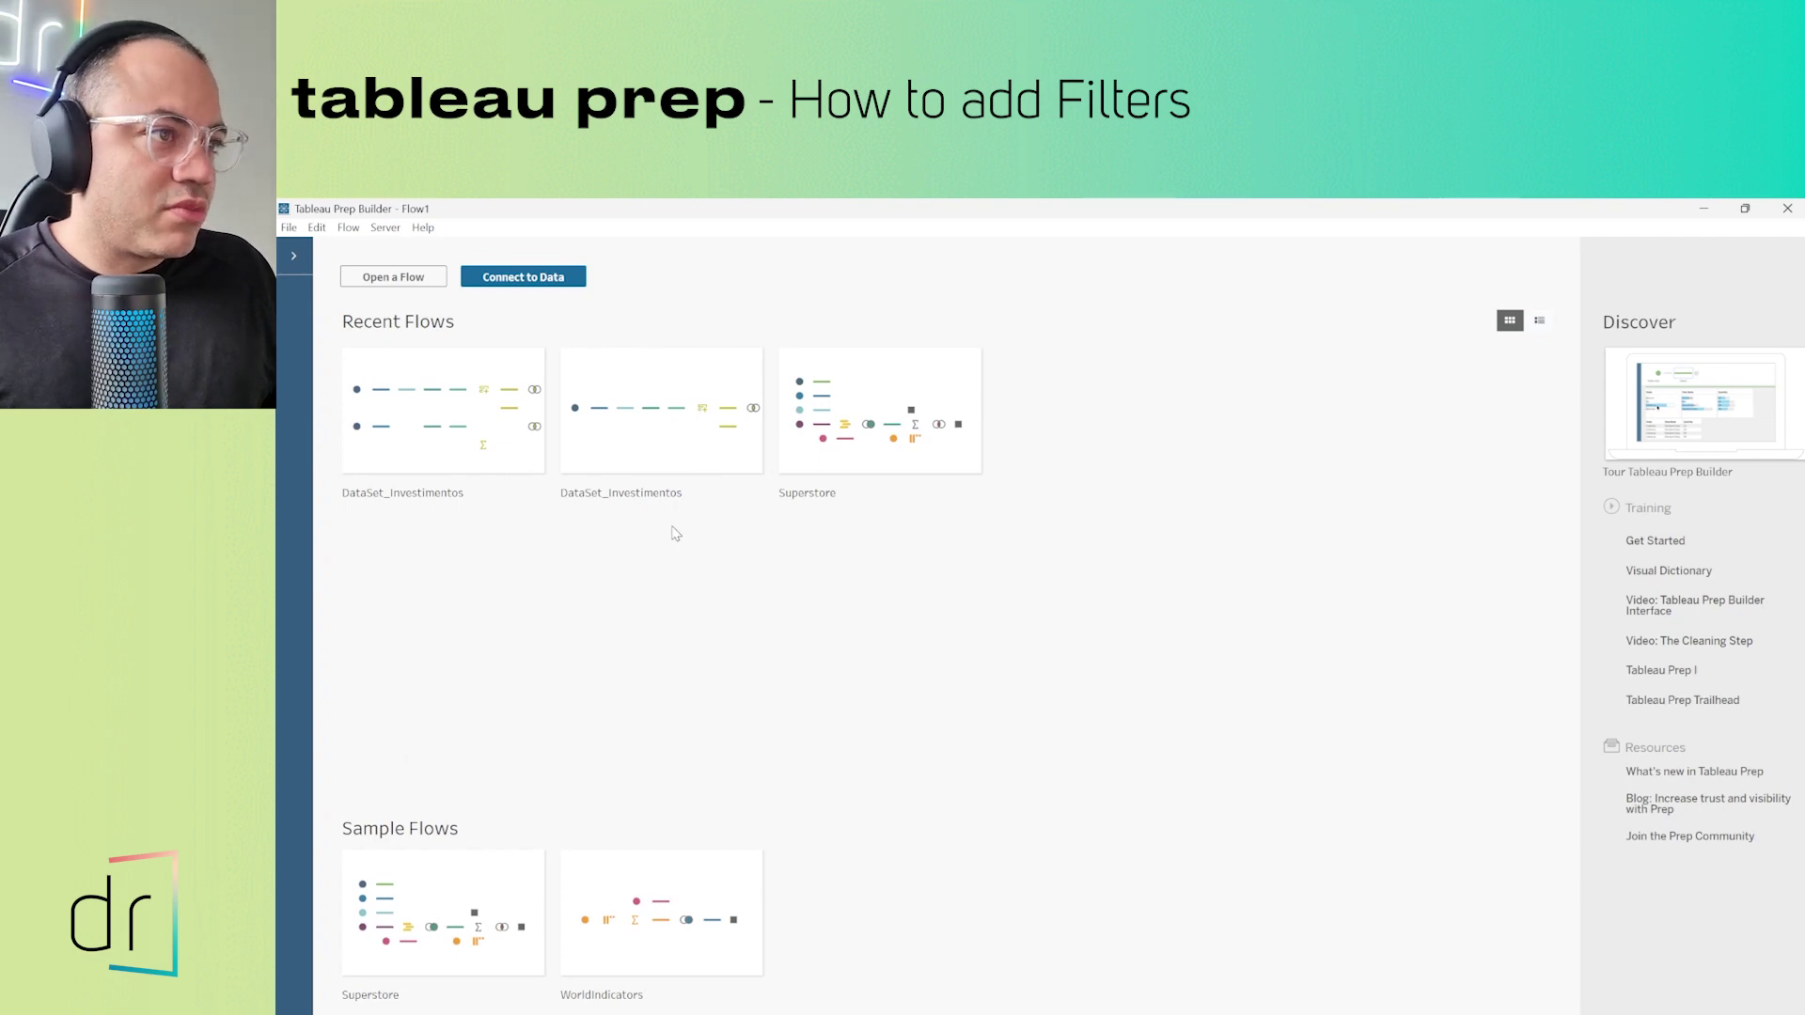
# - Open the Superstore sample flow and display the data of its Remove Nulls step
pyautogui.click(431, 927)
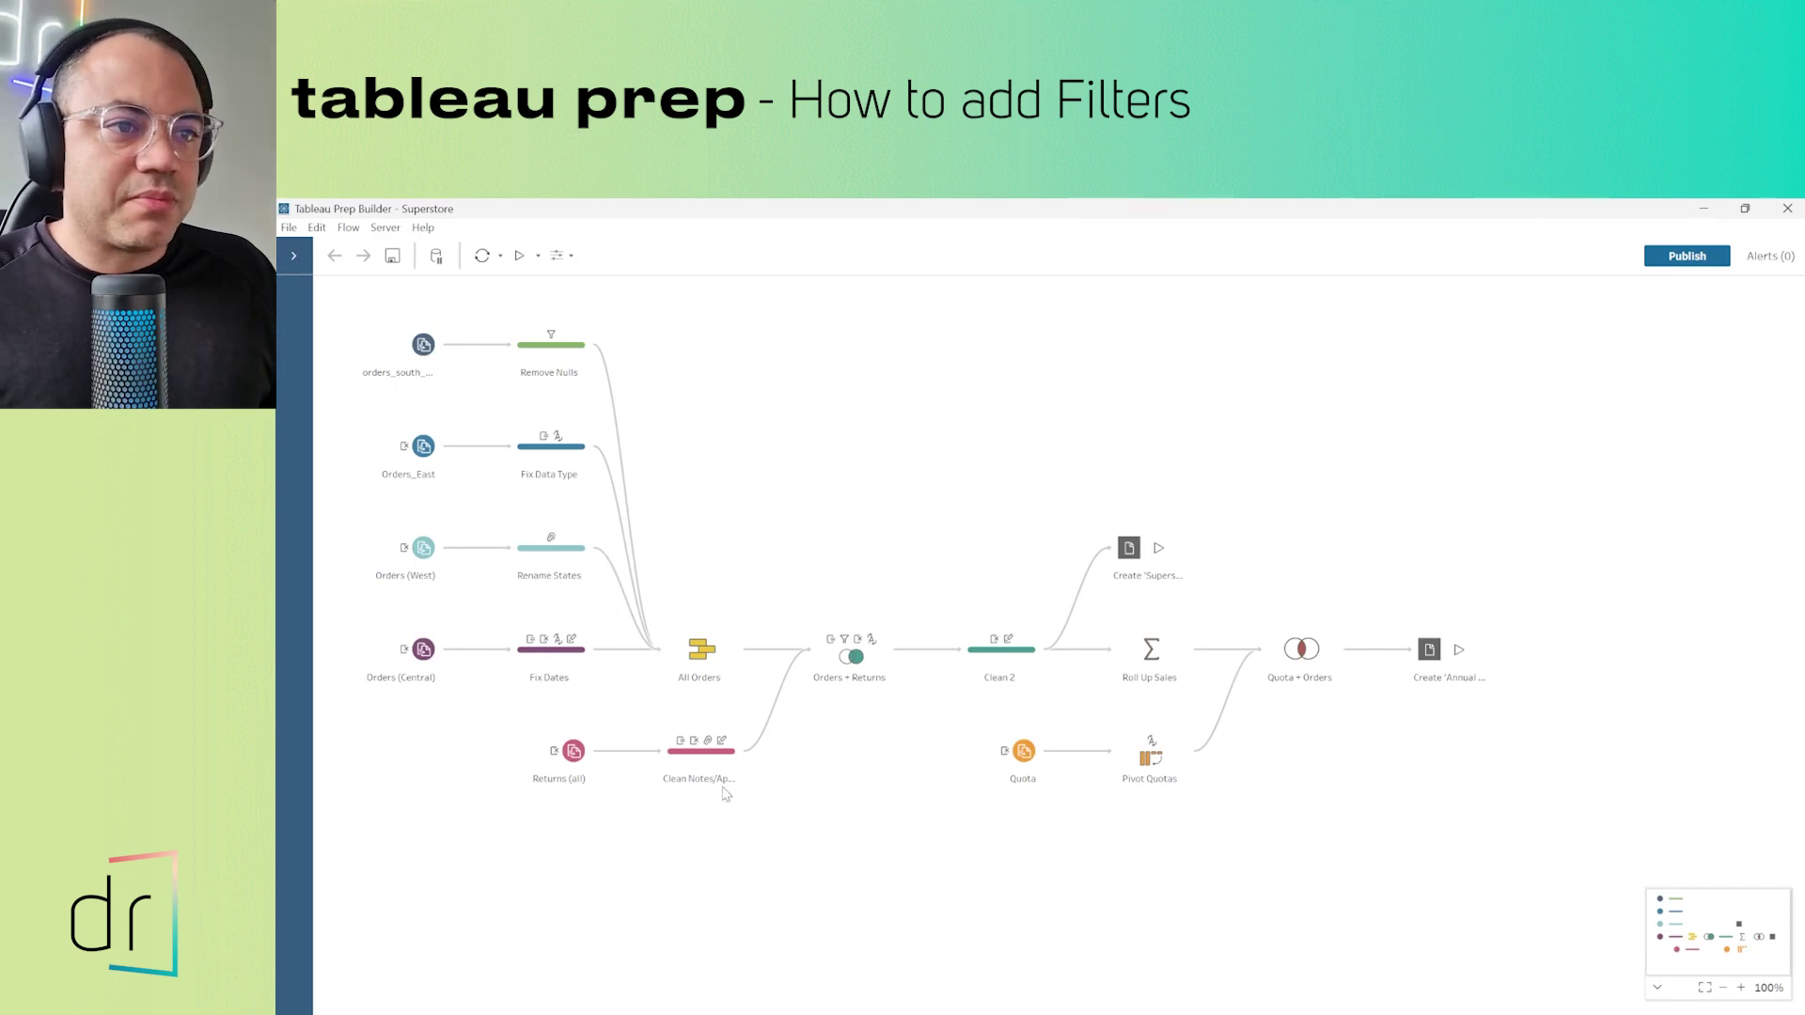
pyautogui.moveTo(335, 310); pyautogui.dragTo(660, 386)
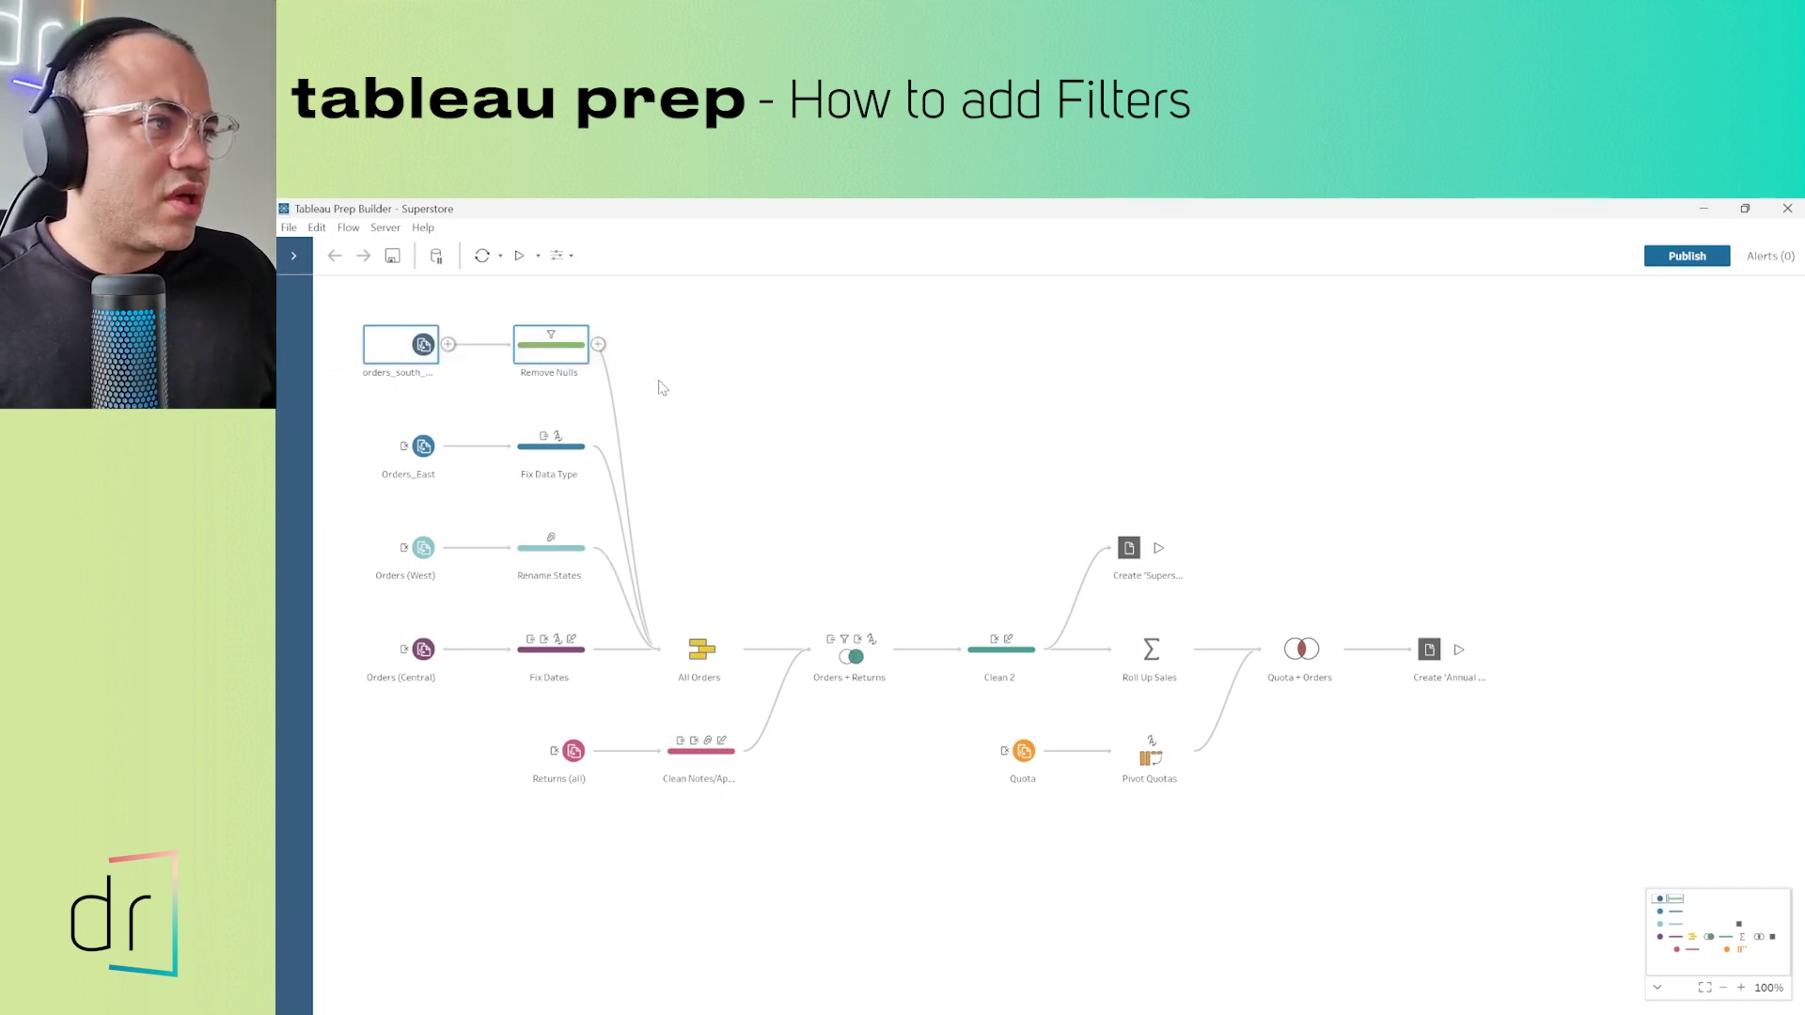
pyautogui.click(561, 359)
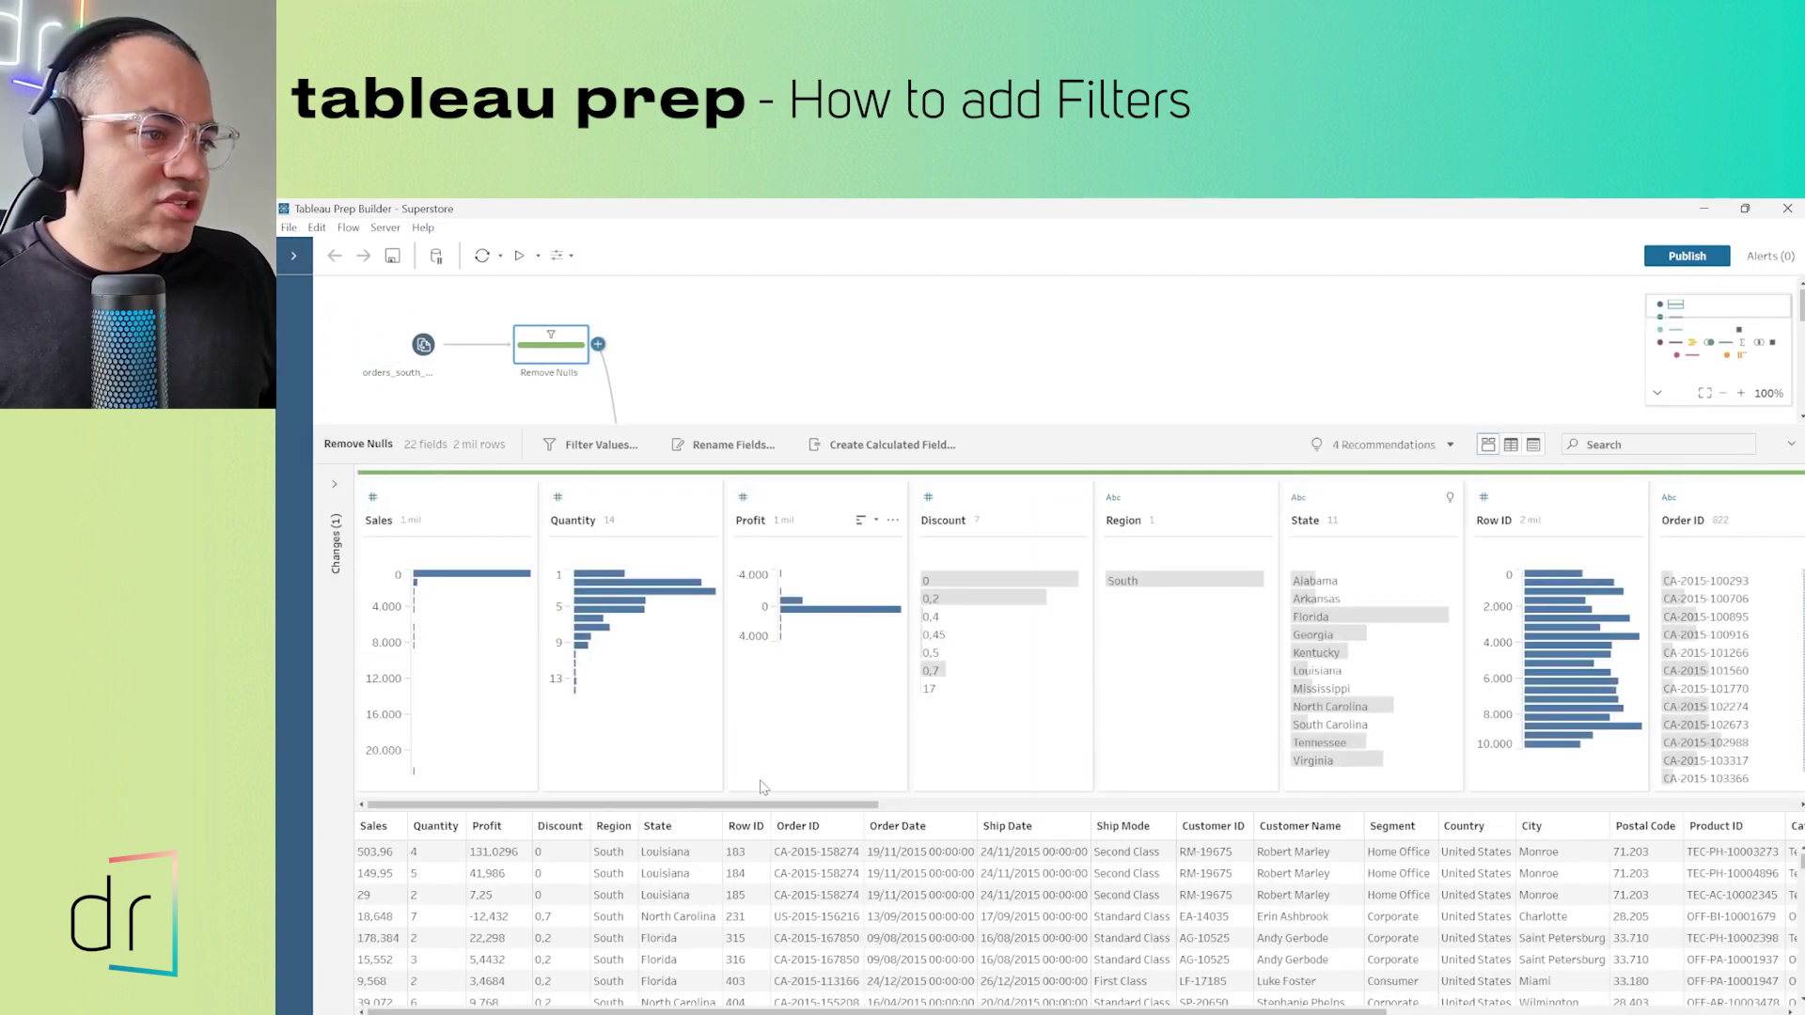
# - Examine the field cards of the Remove Nulls step, including Sales, Region and State, and the step types that can be added after it
pyautogui.moveTo(725, 814); pyautogui.dragTo(917, 816)
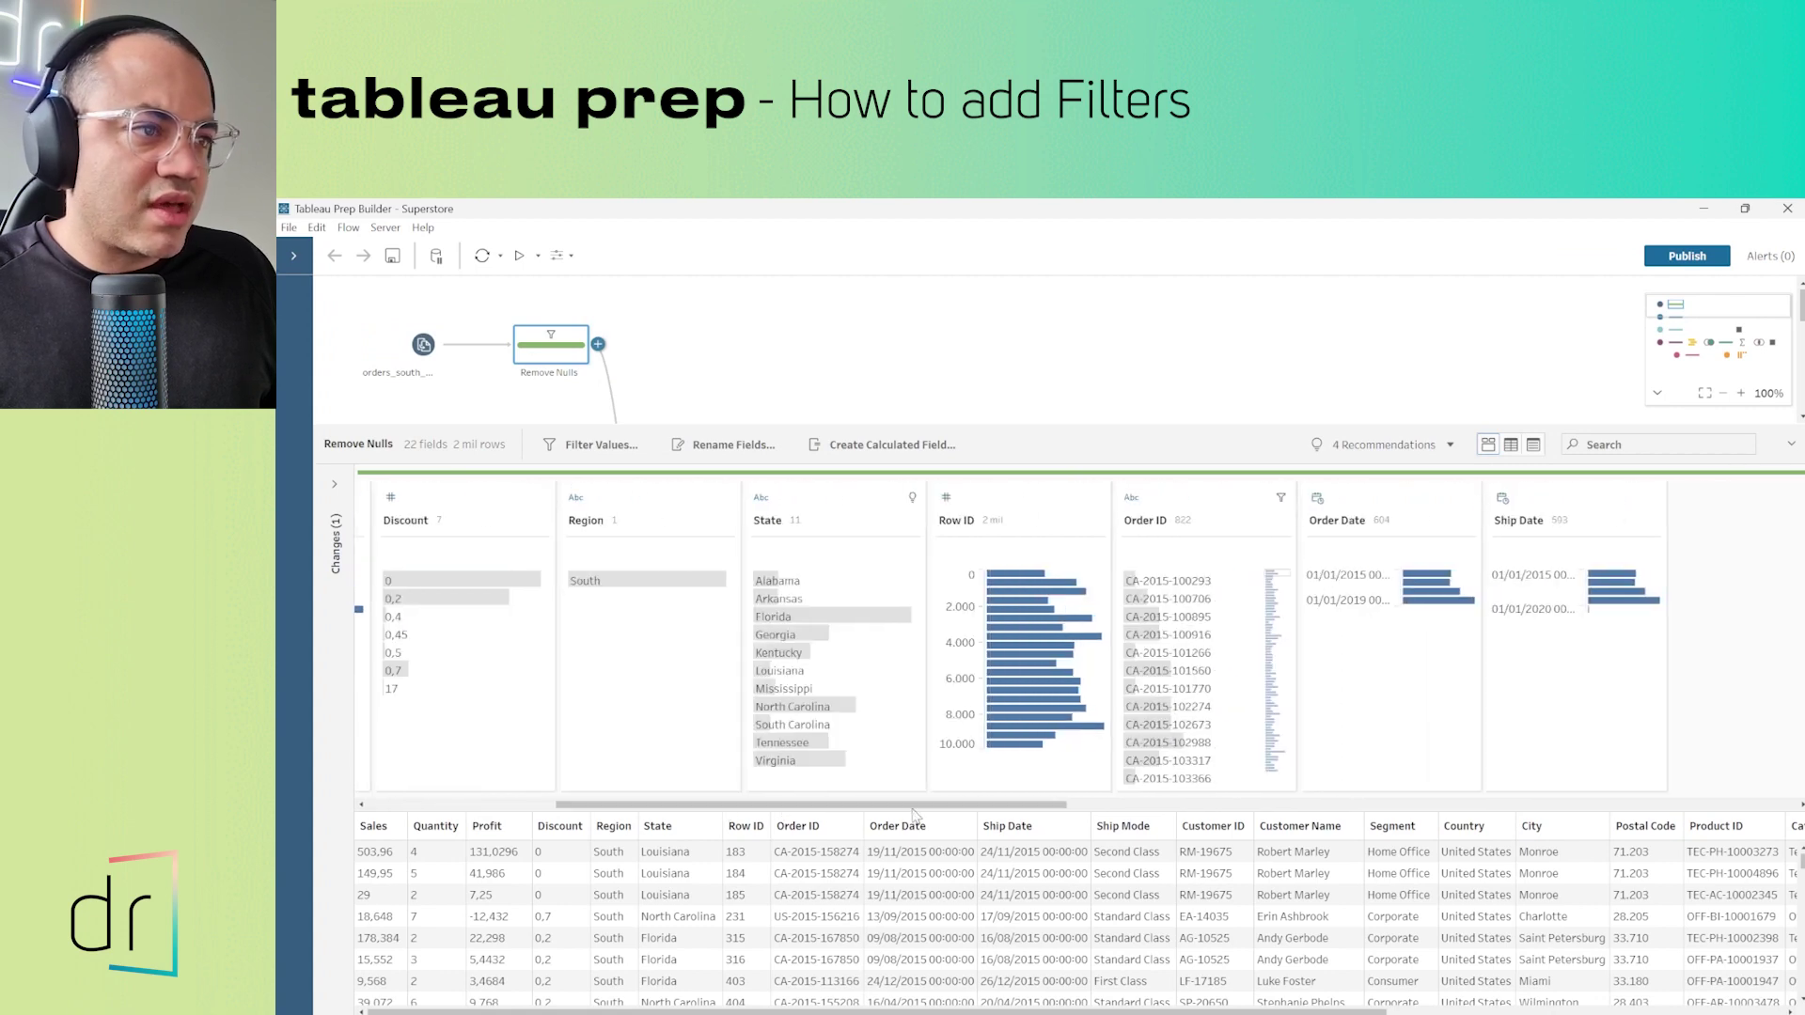
pyautogui.click(827, 512)
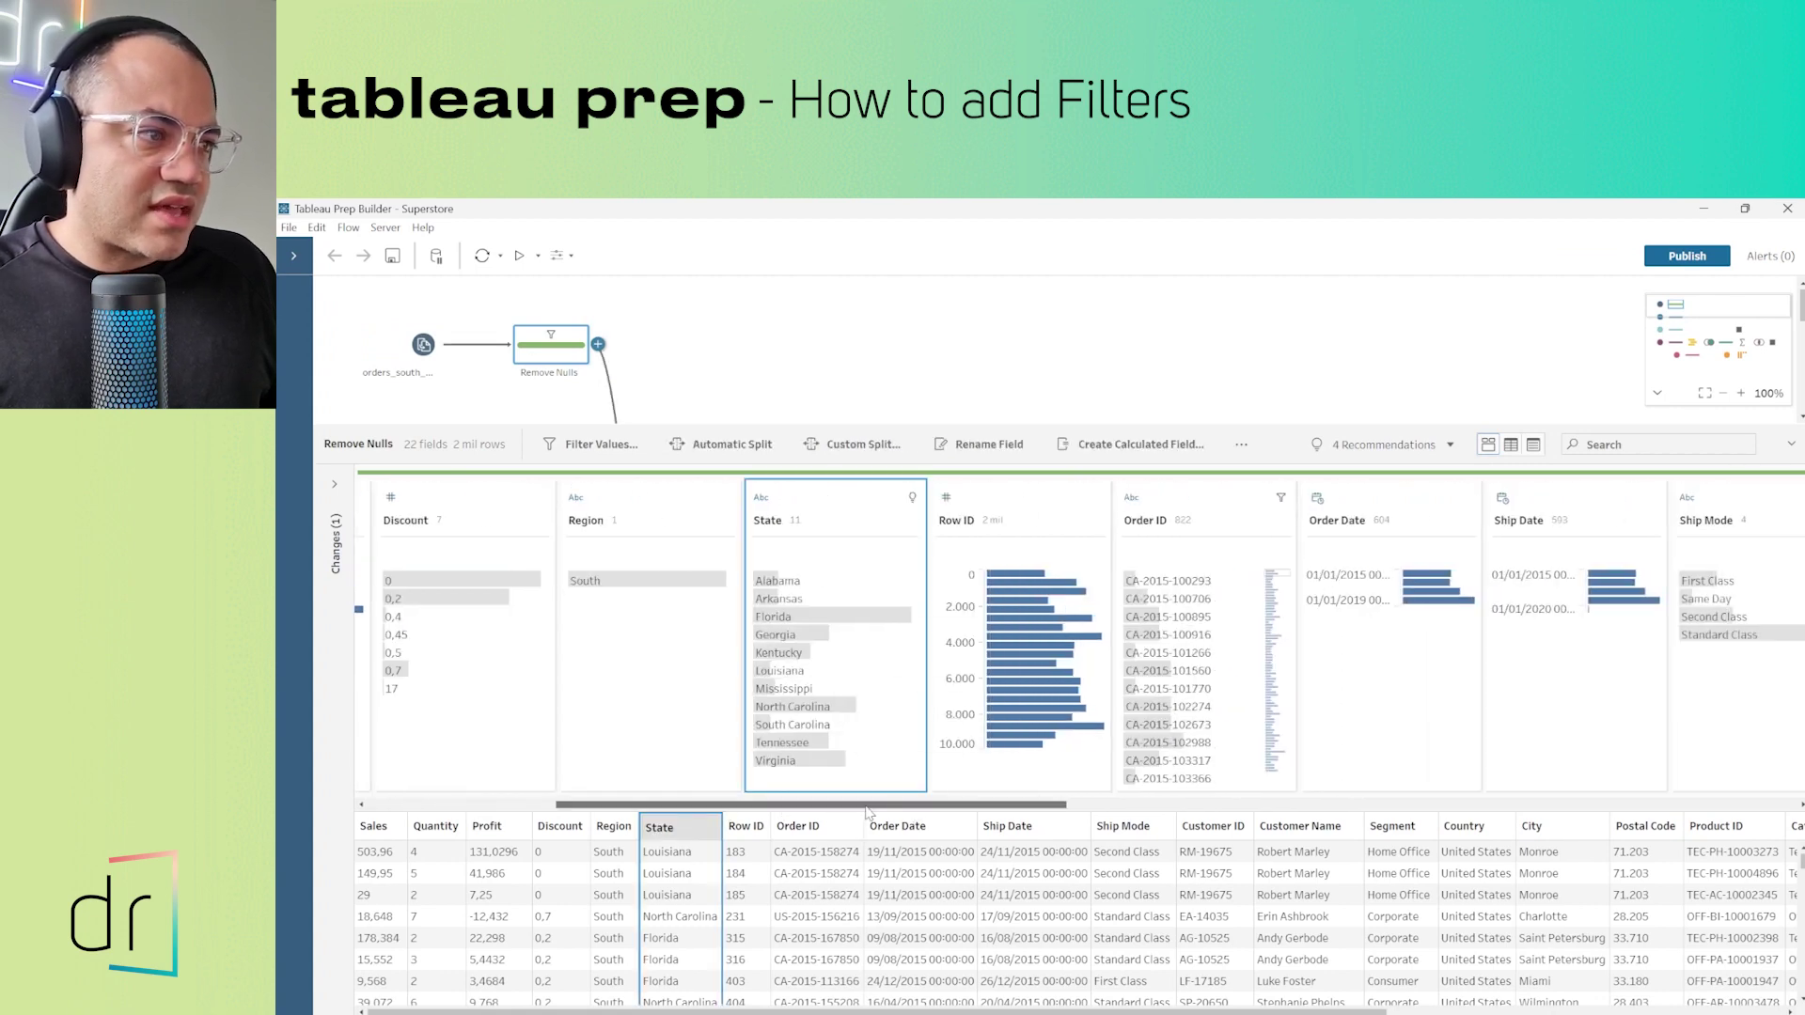
pyautogui.moveTo(864, 816); pyautogui.dragTo(677, 816)
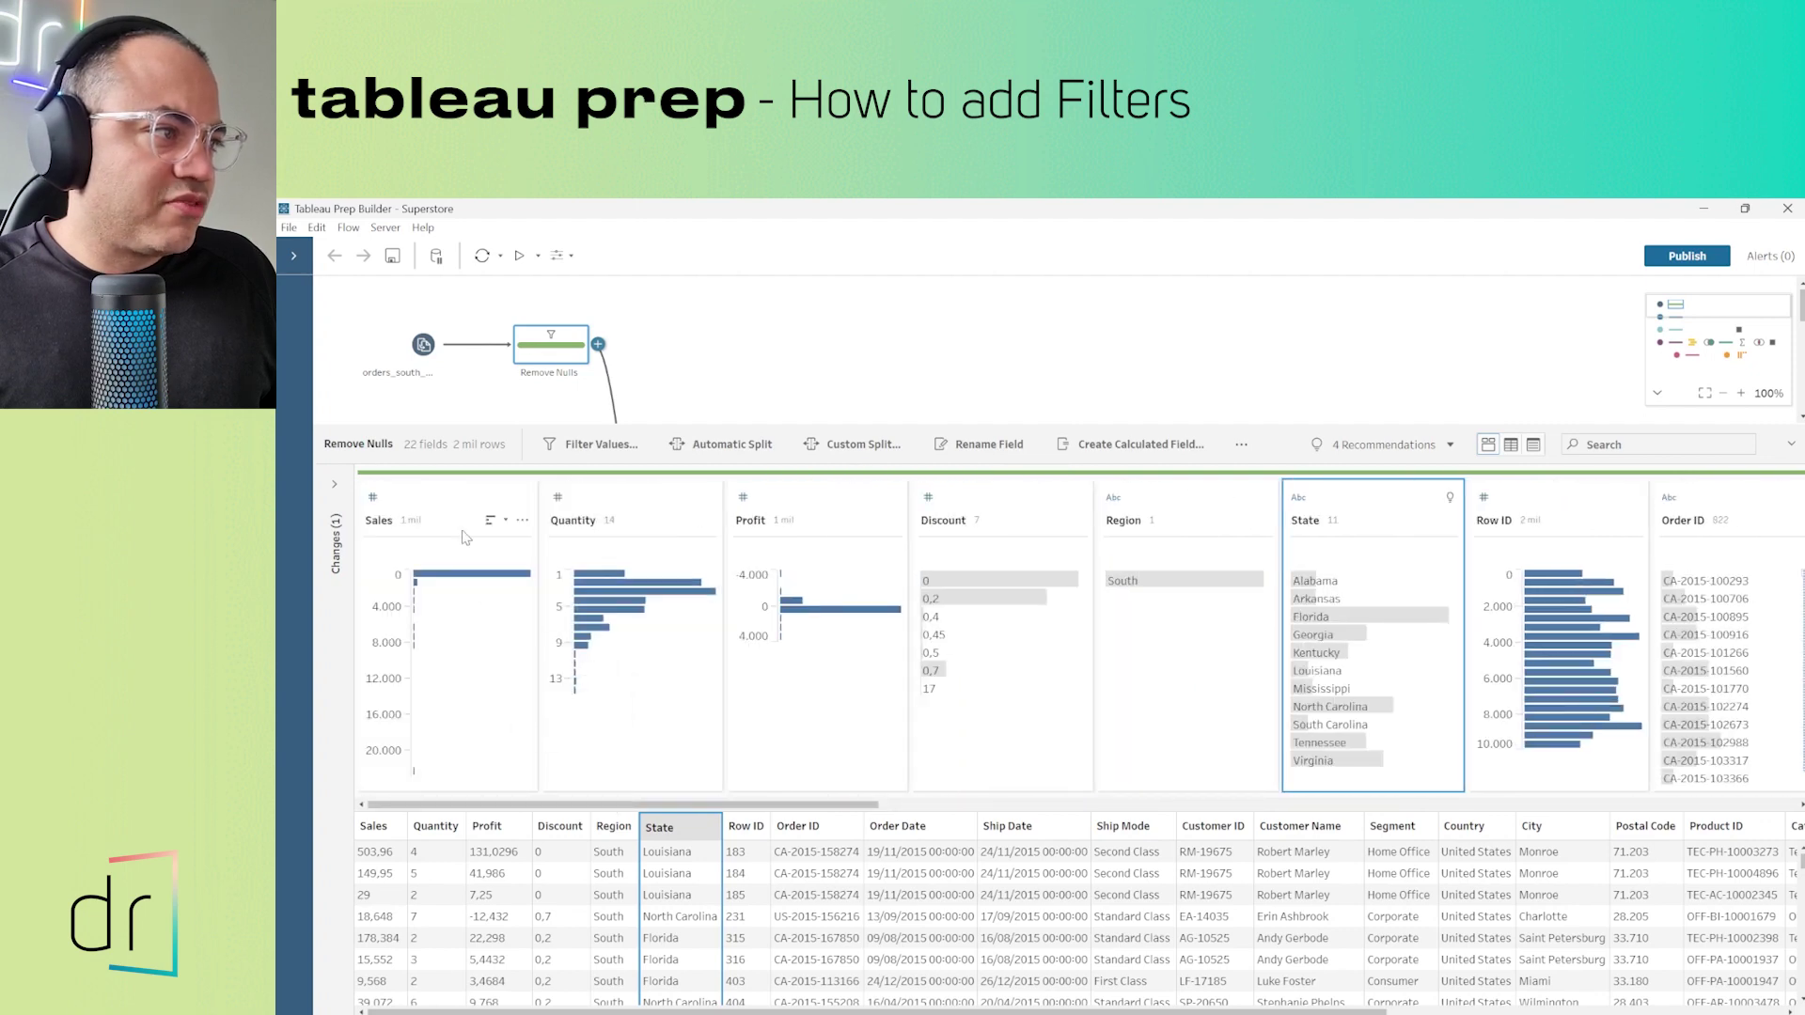
pyautogui.click(463, 493)
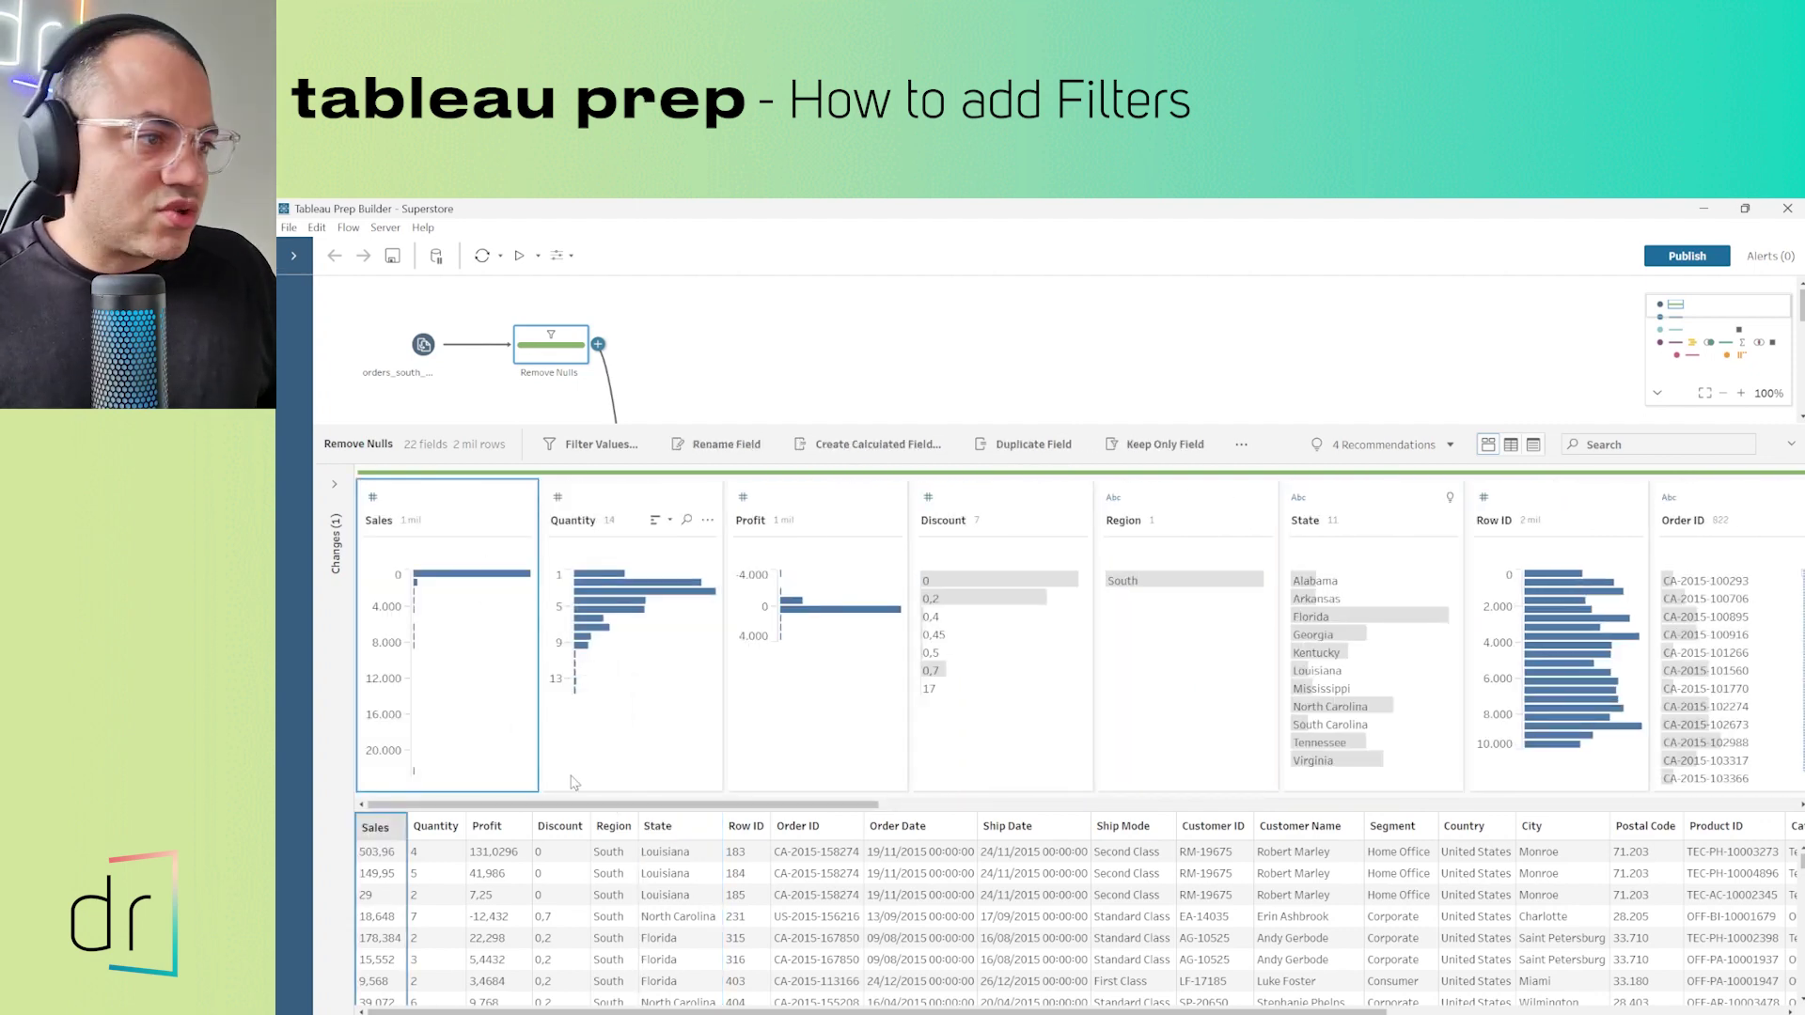
pyautogui.moveTo(639, 805); pyautogui.dragTo(810, 801)
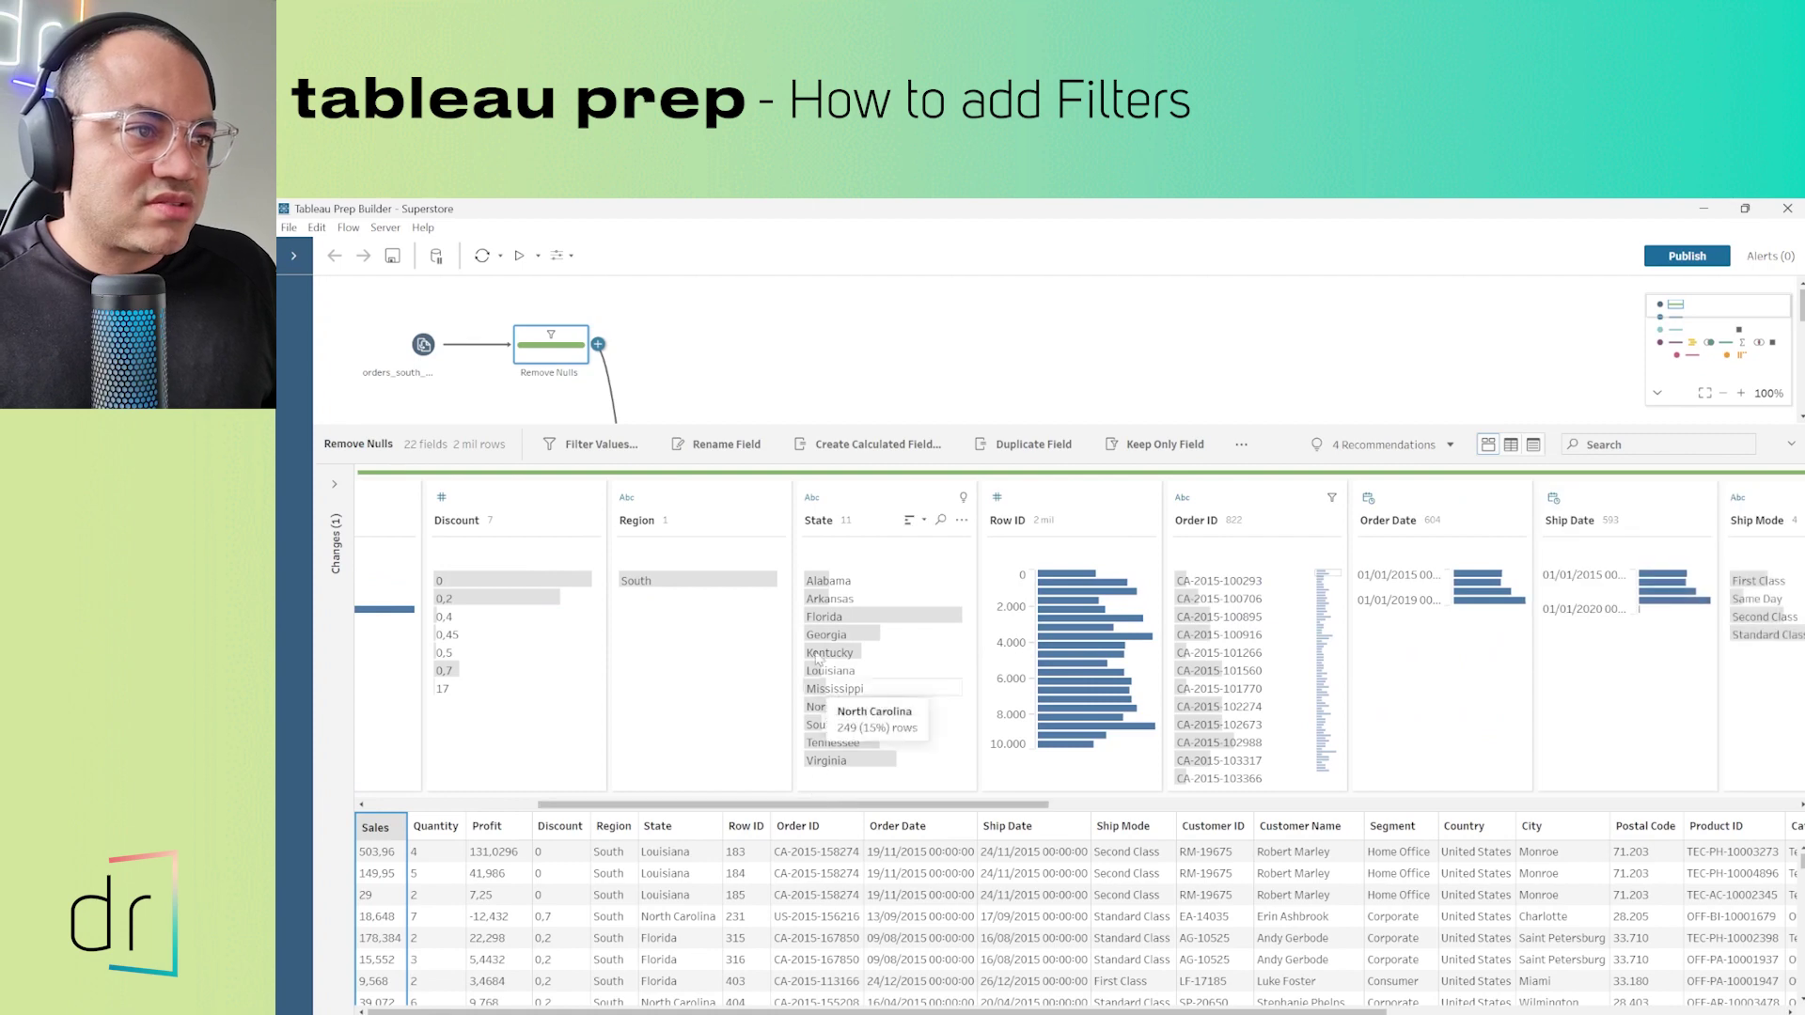
pyautogui.click(857, 510)
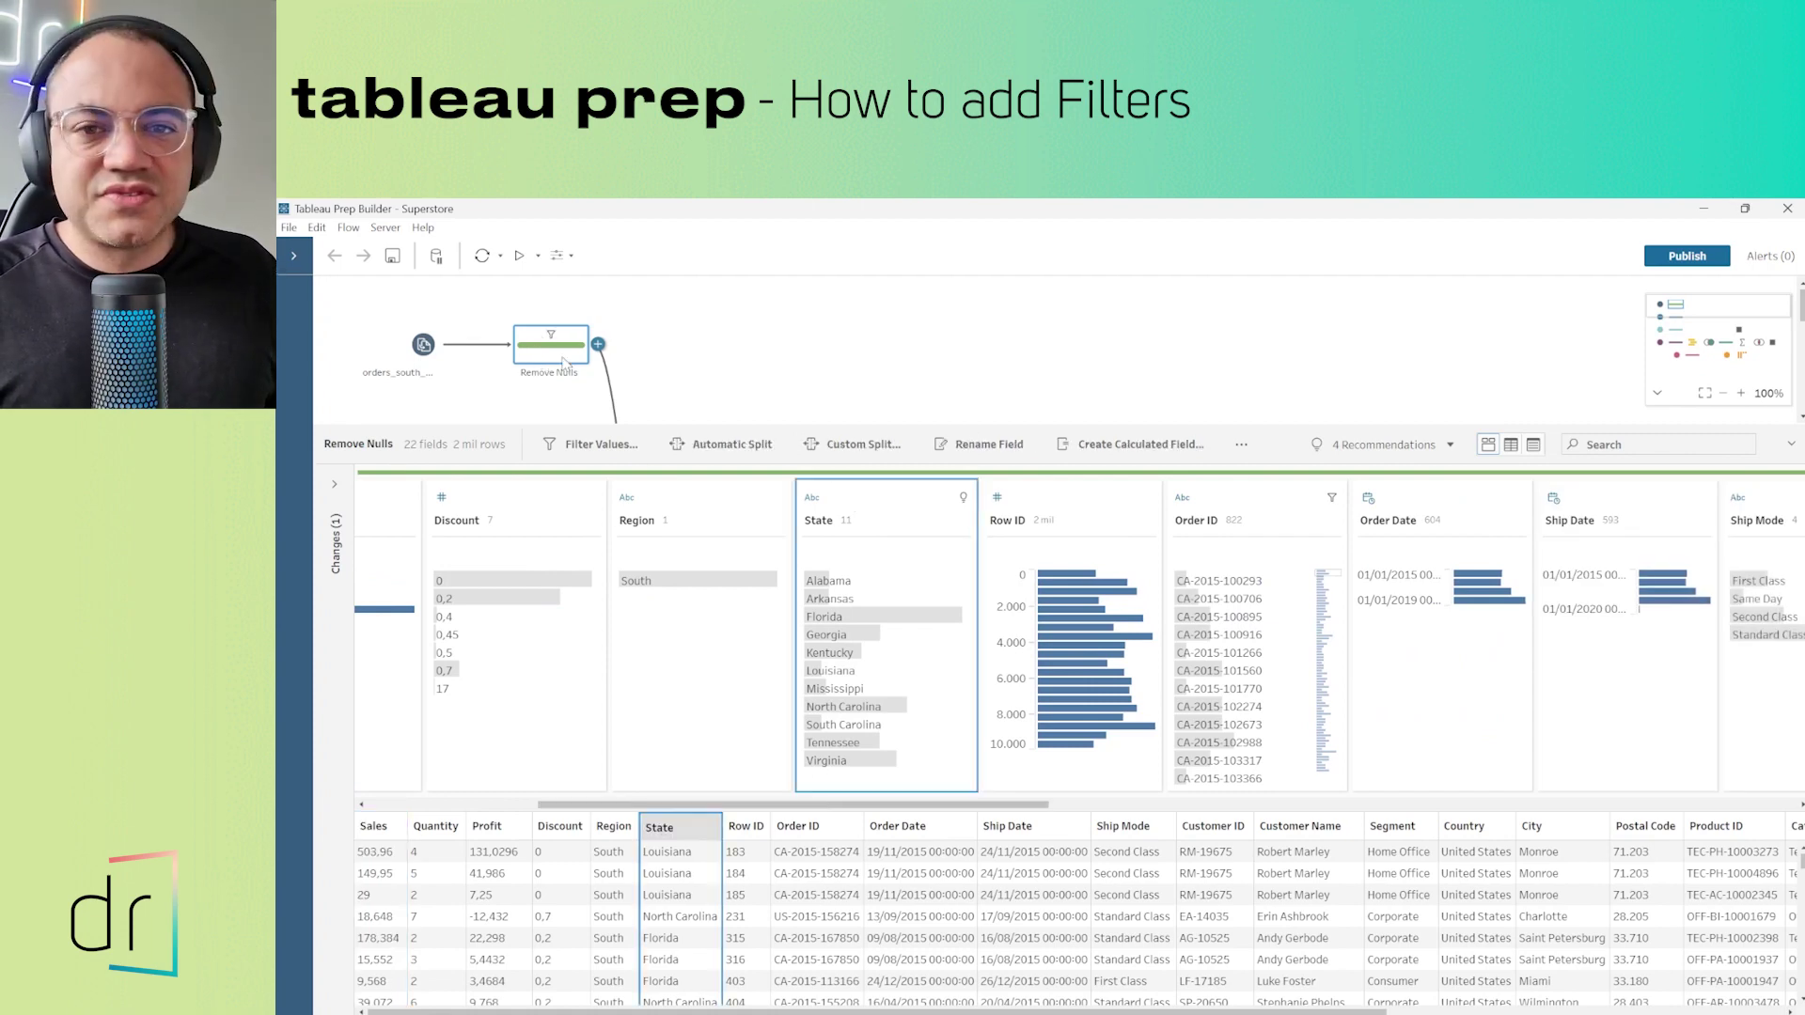
pyautogui.click(598, 344)
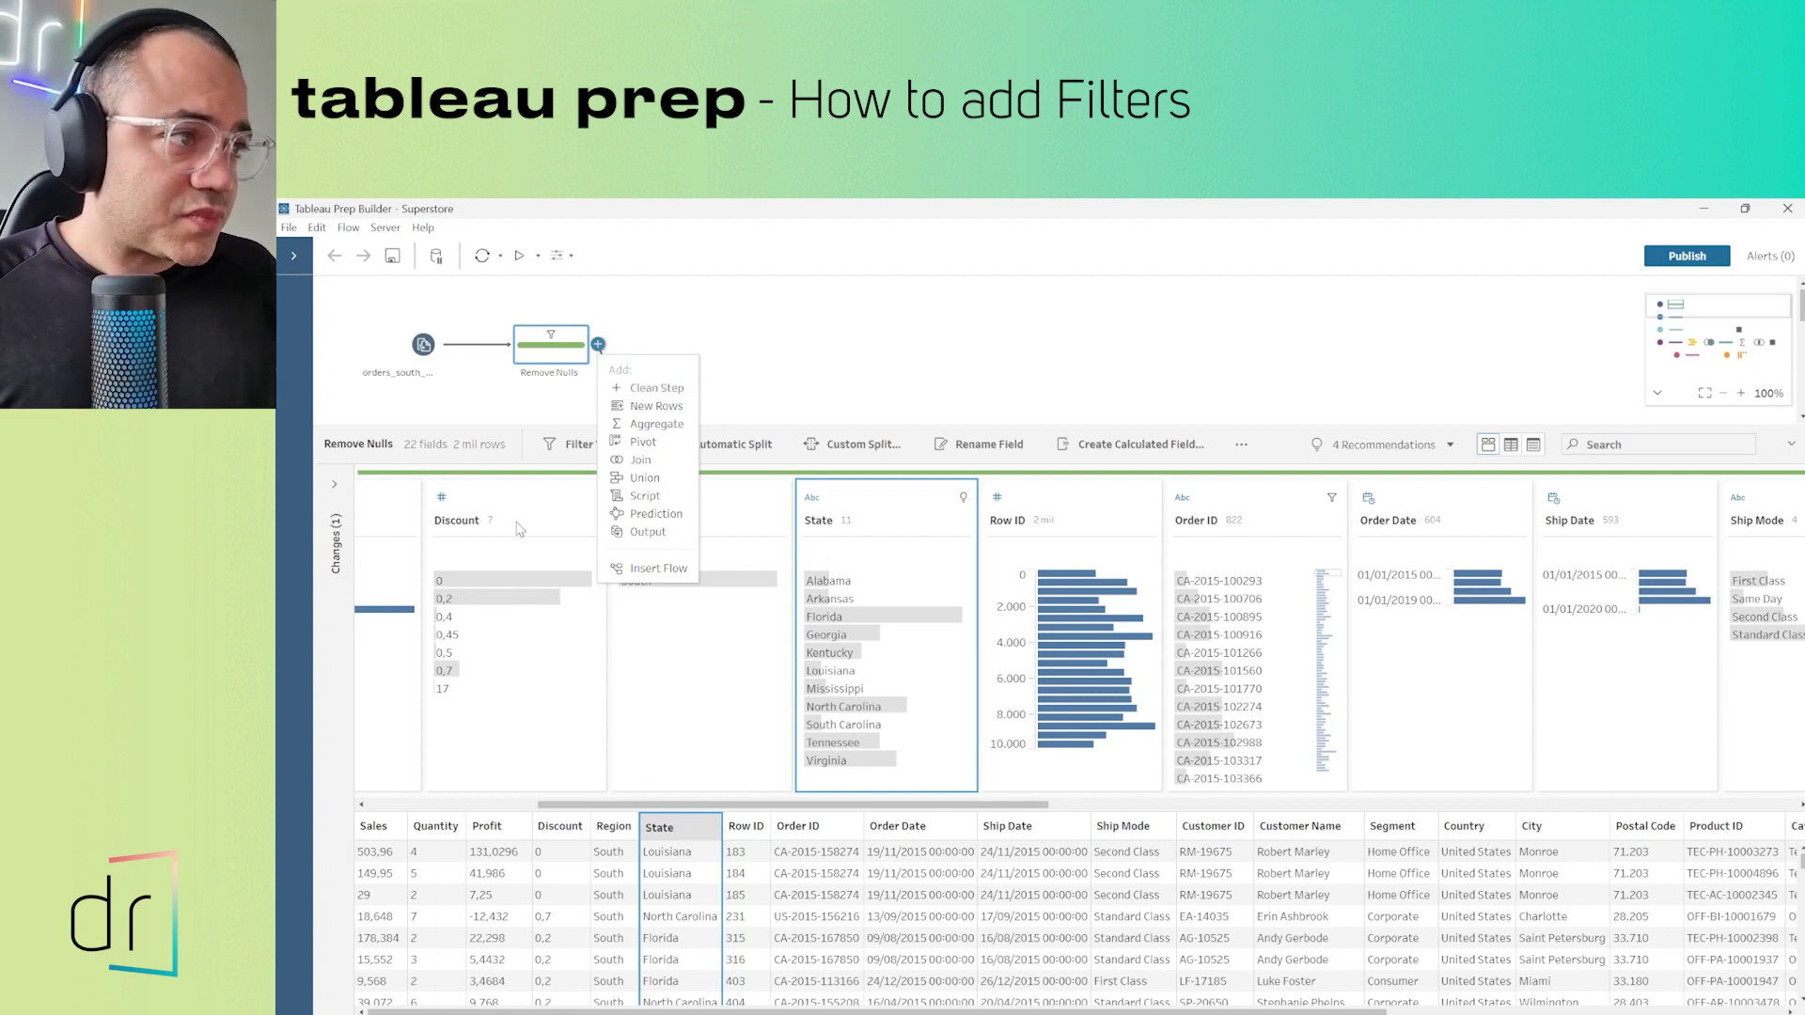
pyautogui.click(695, 498)
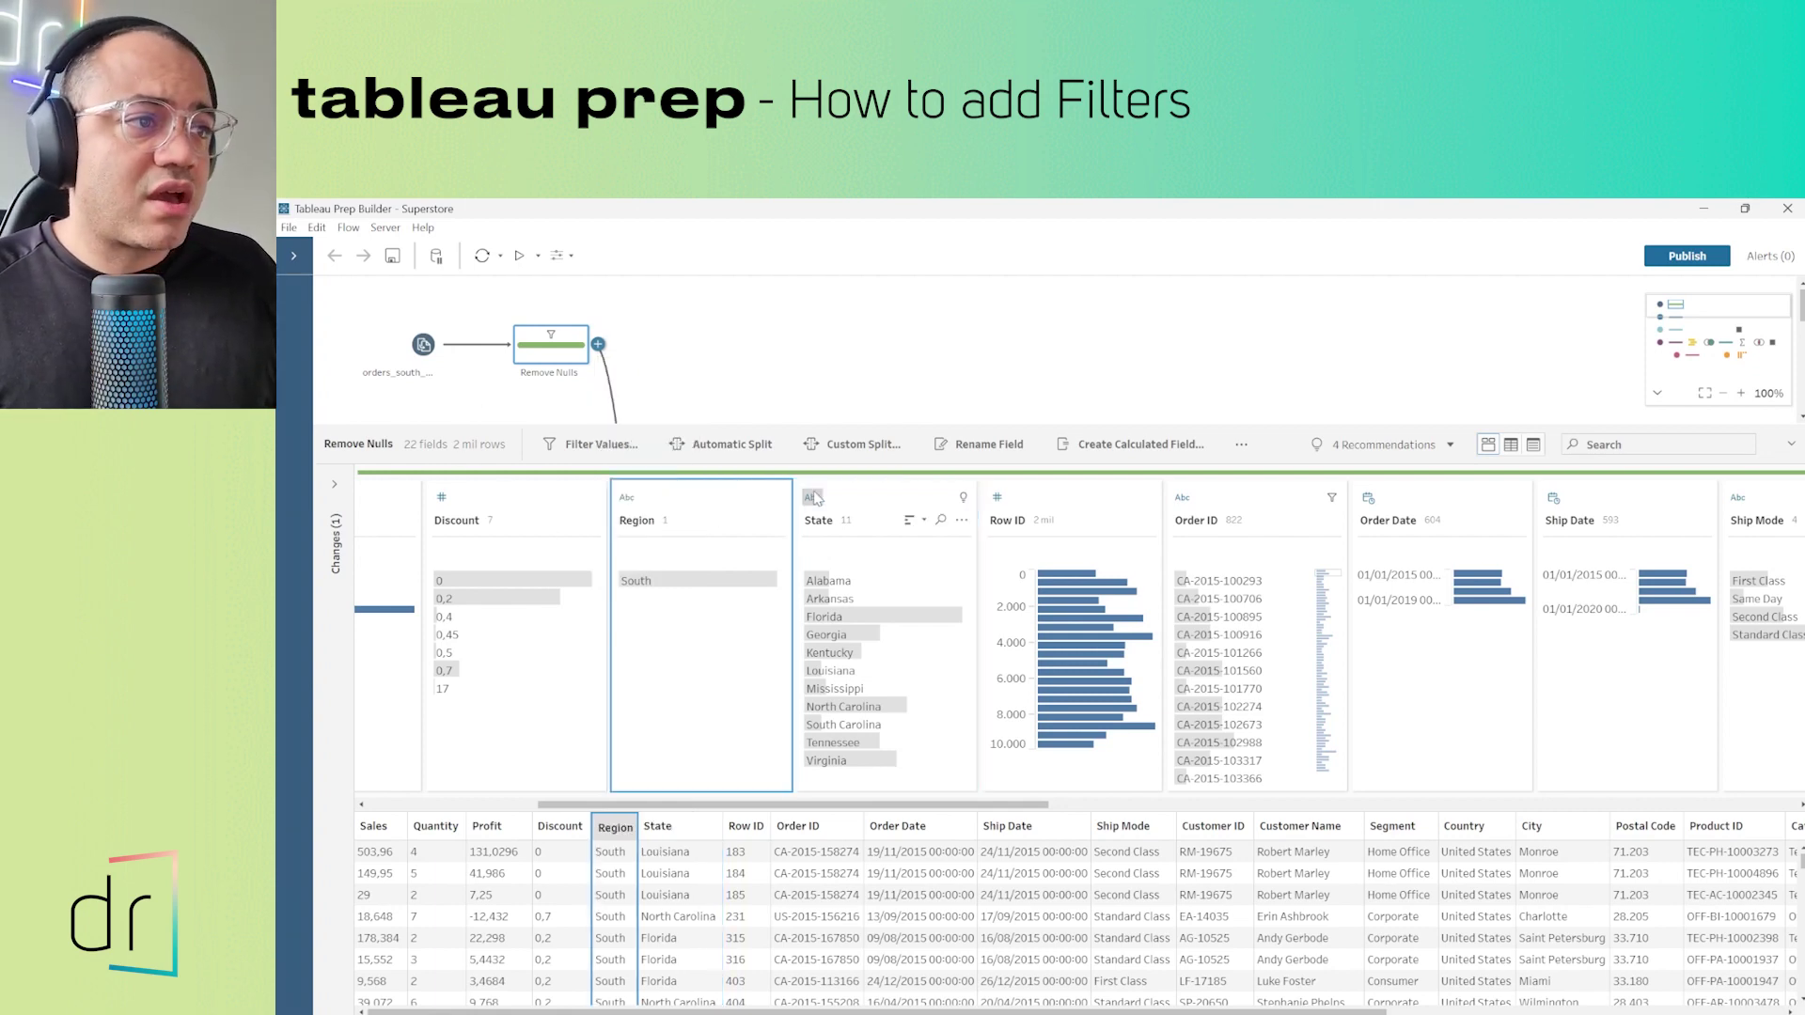
# - Filter the State field to keep only the value Alabama
pyautogui.click(850, 496)
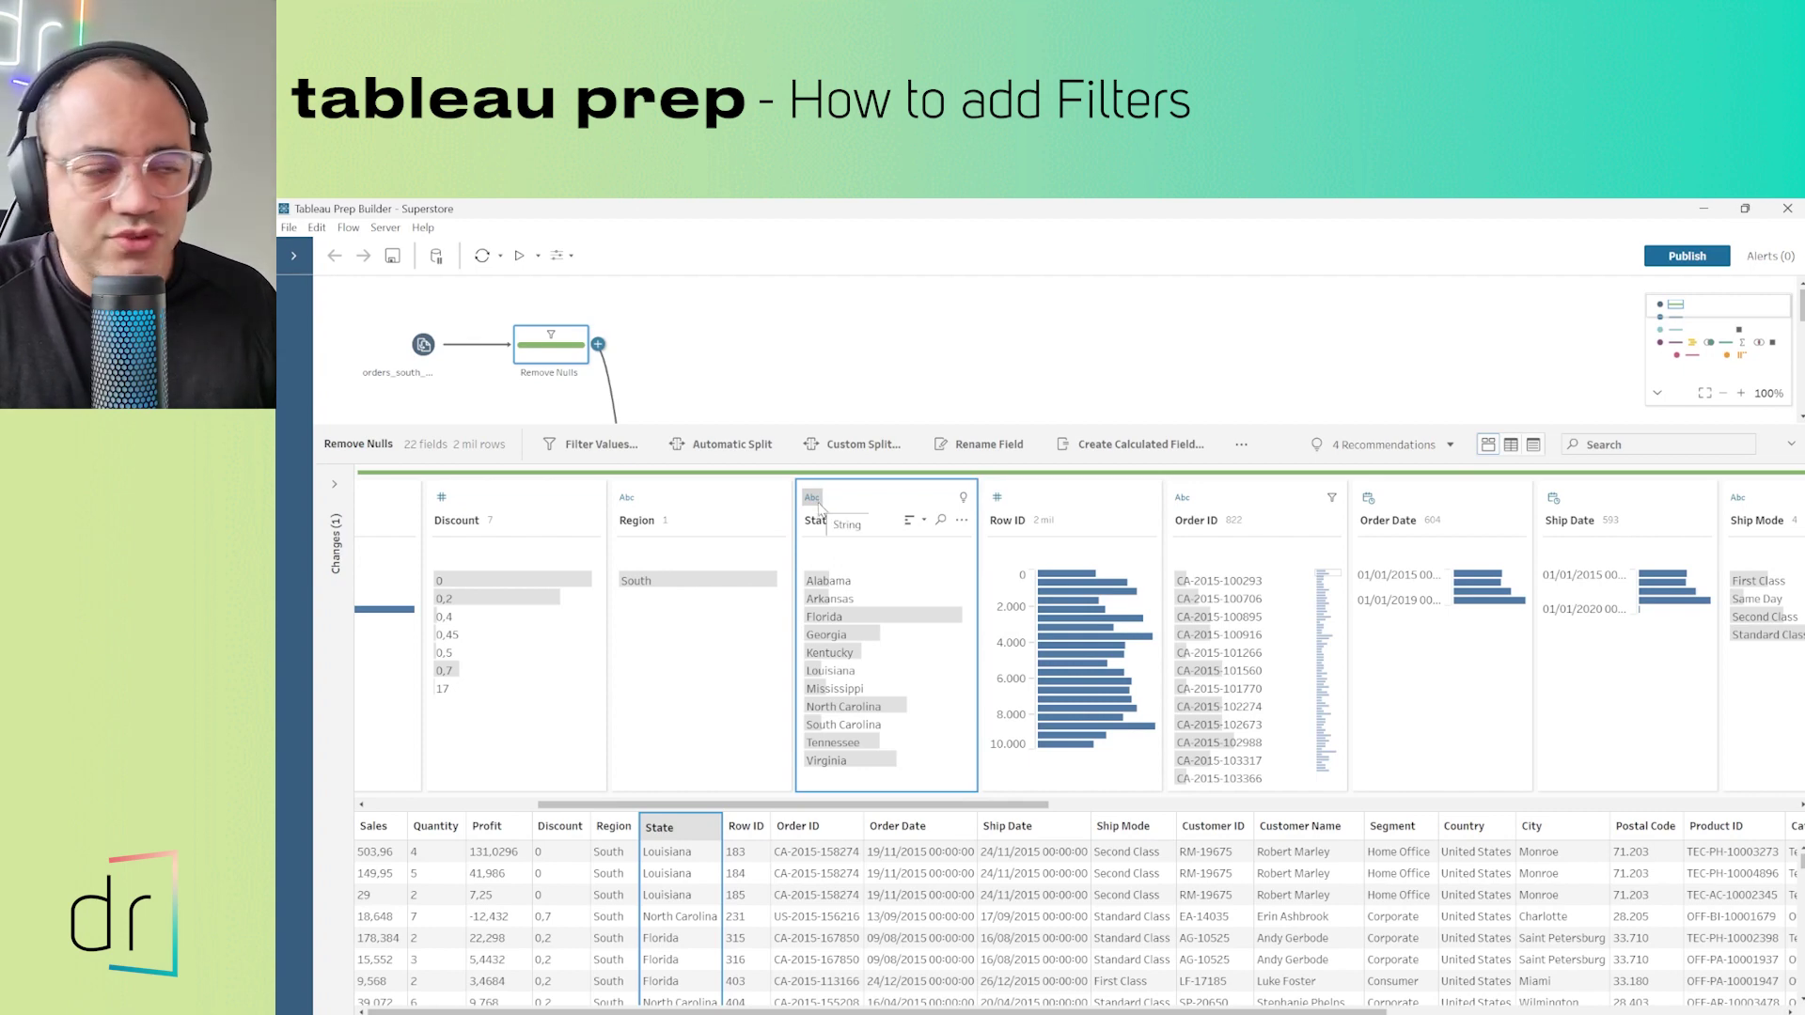
pyautogui.click(836, 583)
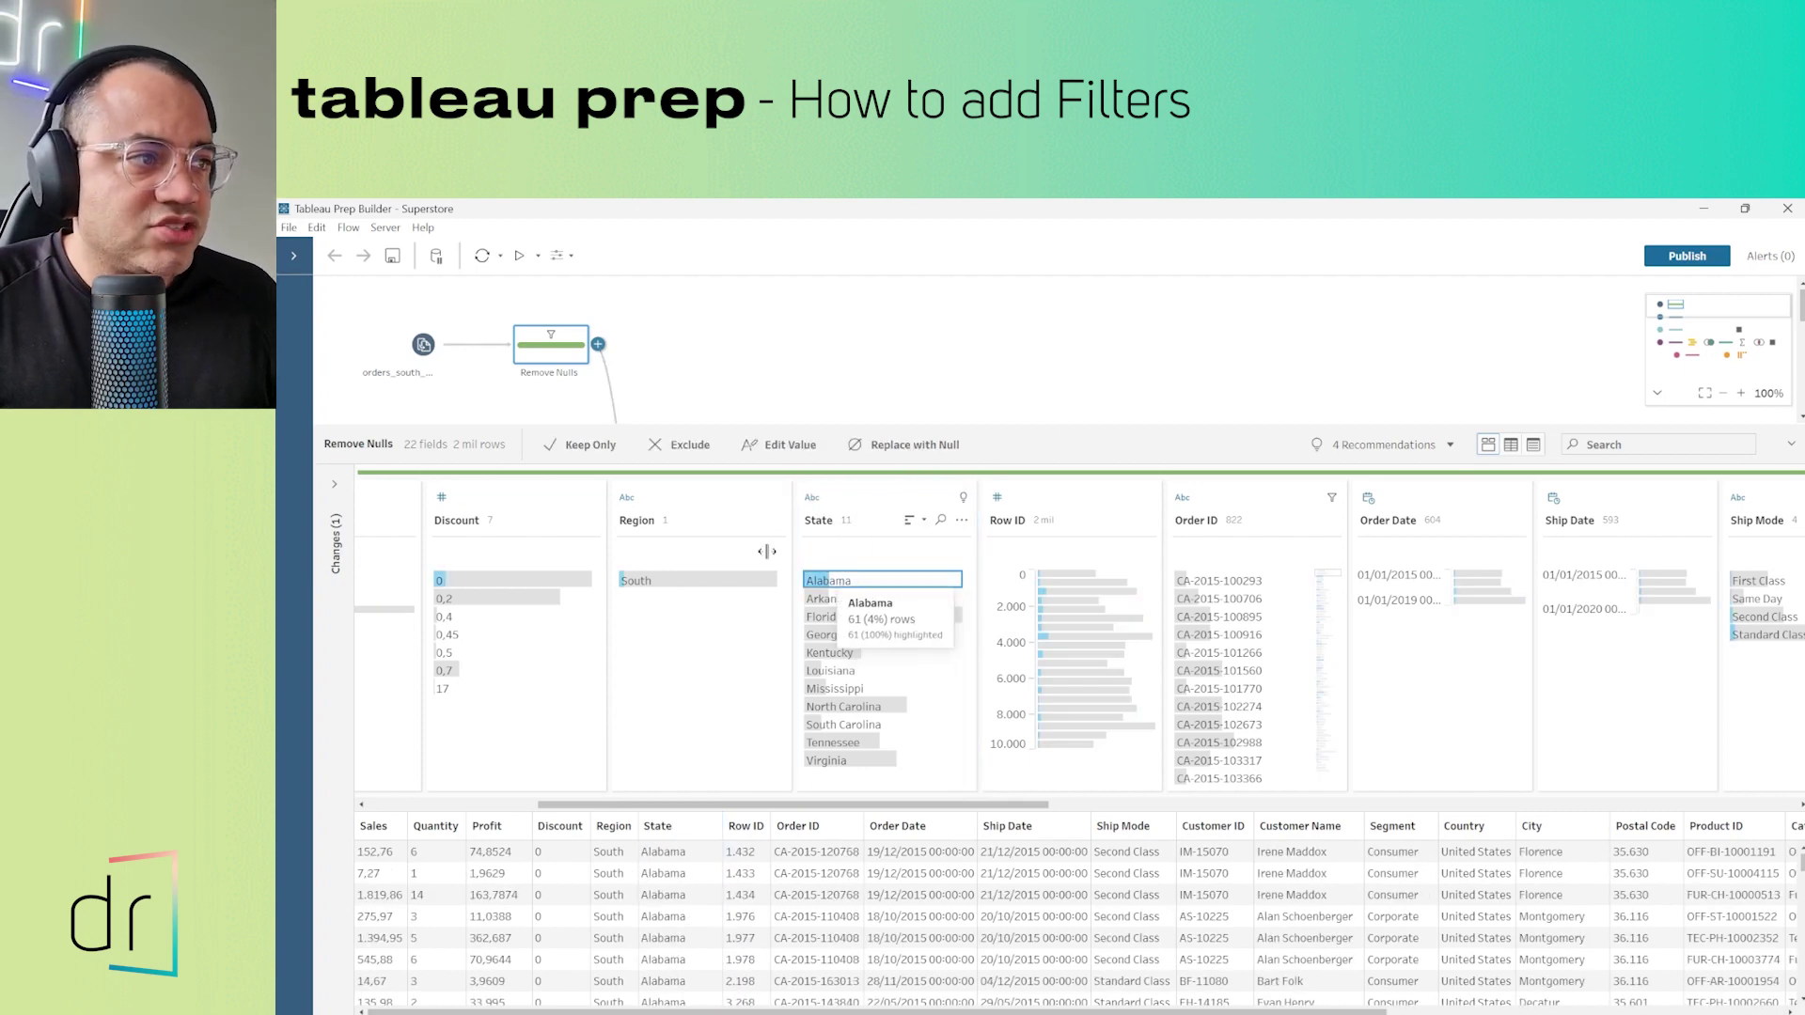
pyautogui.click(584, 445)
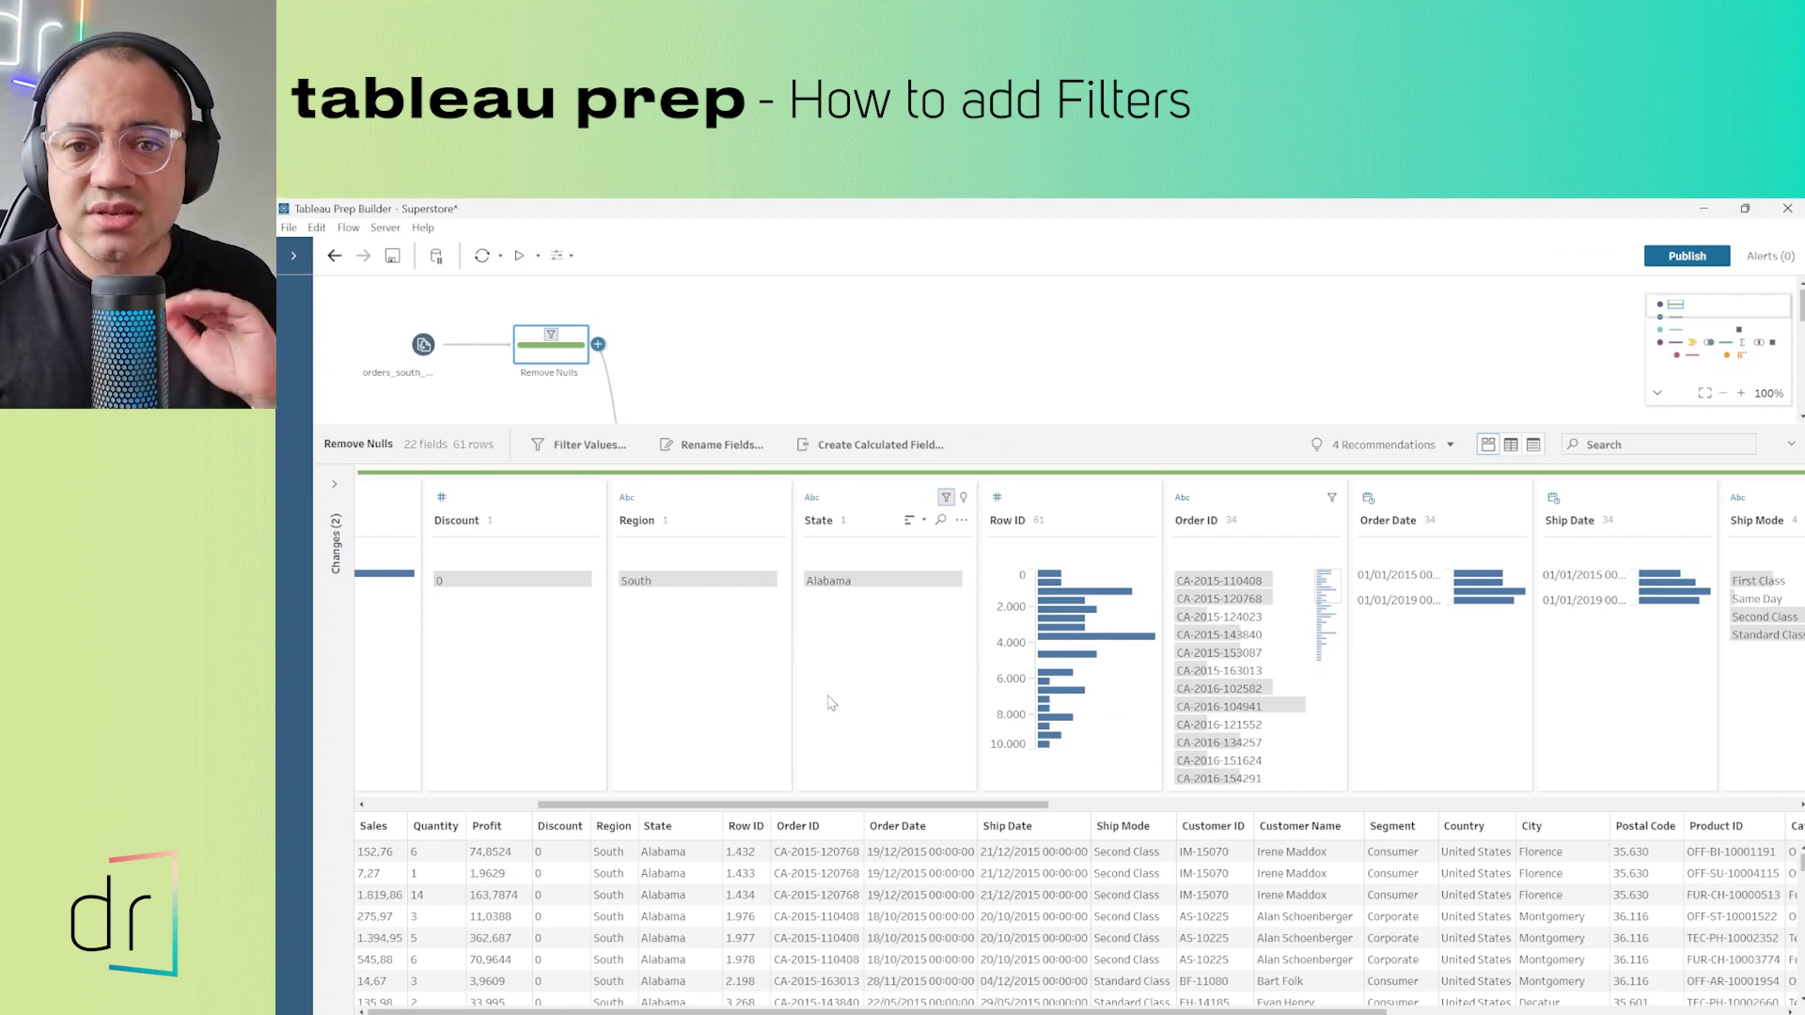
# - Delete the State and Order ID filters from the changes of the Remove Nulls step
pyautogui.click(334, 484)
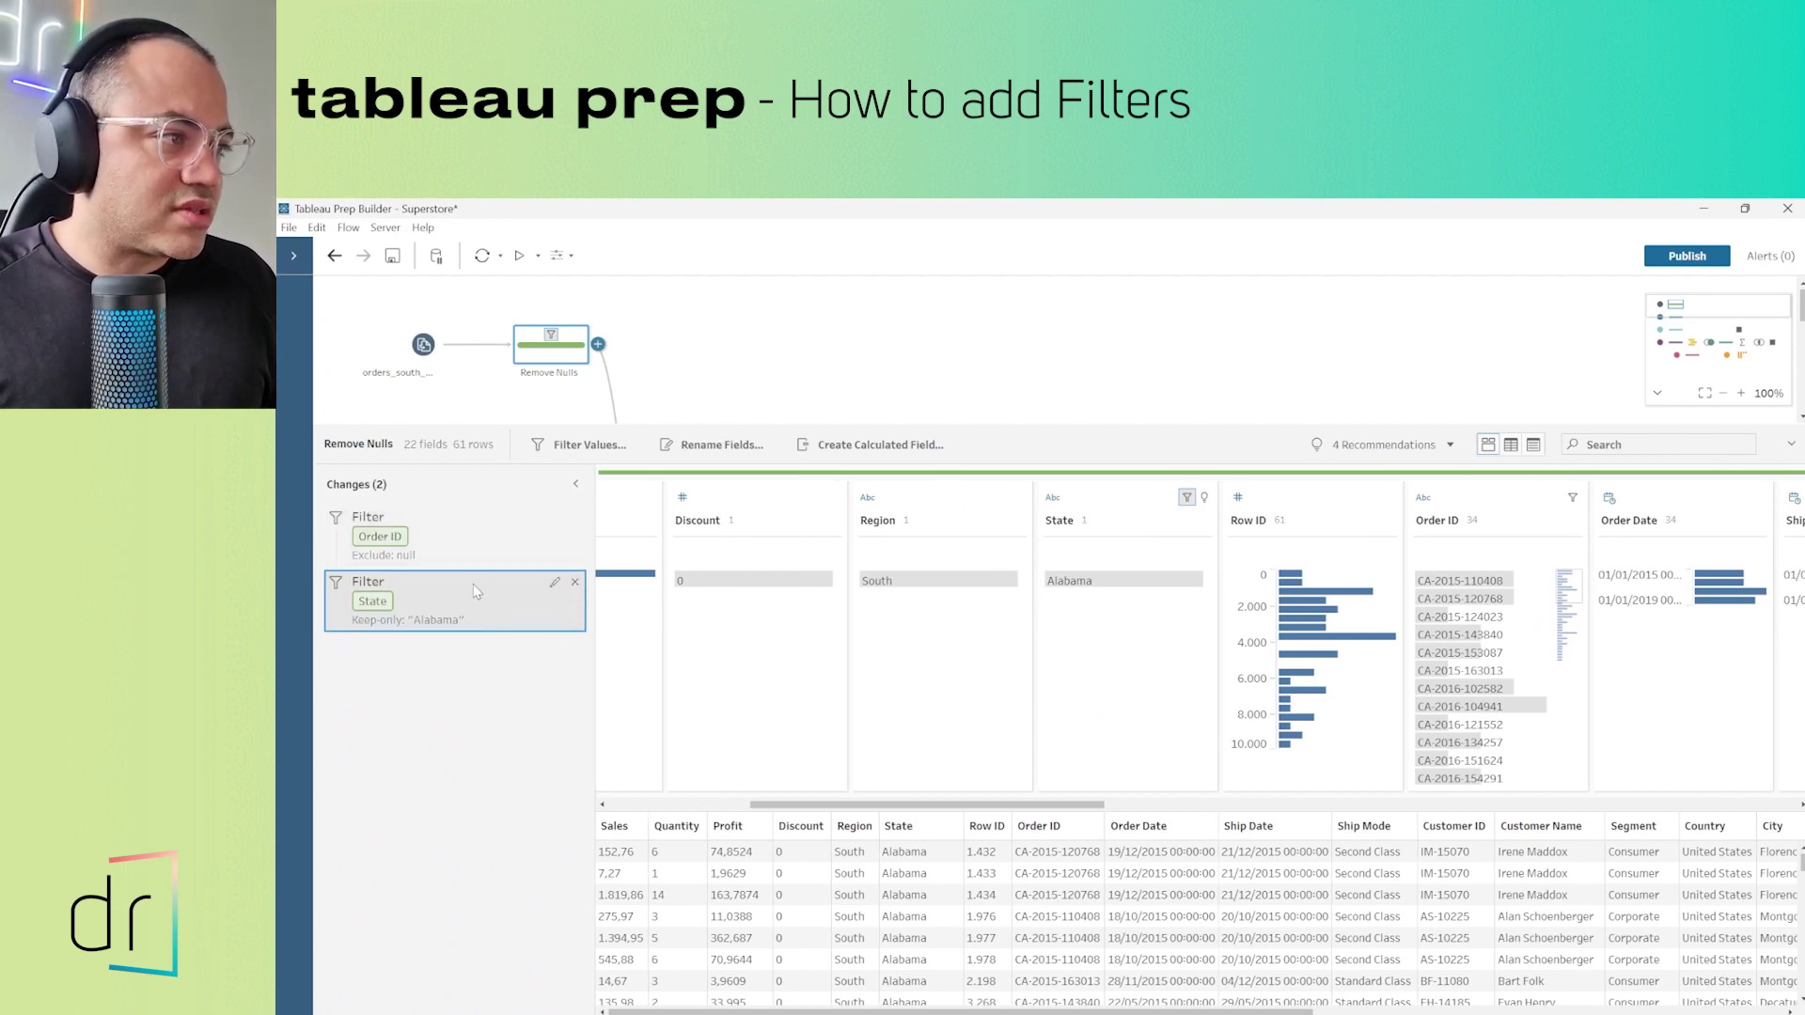
pyautogui.click(574, 584)
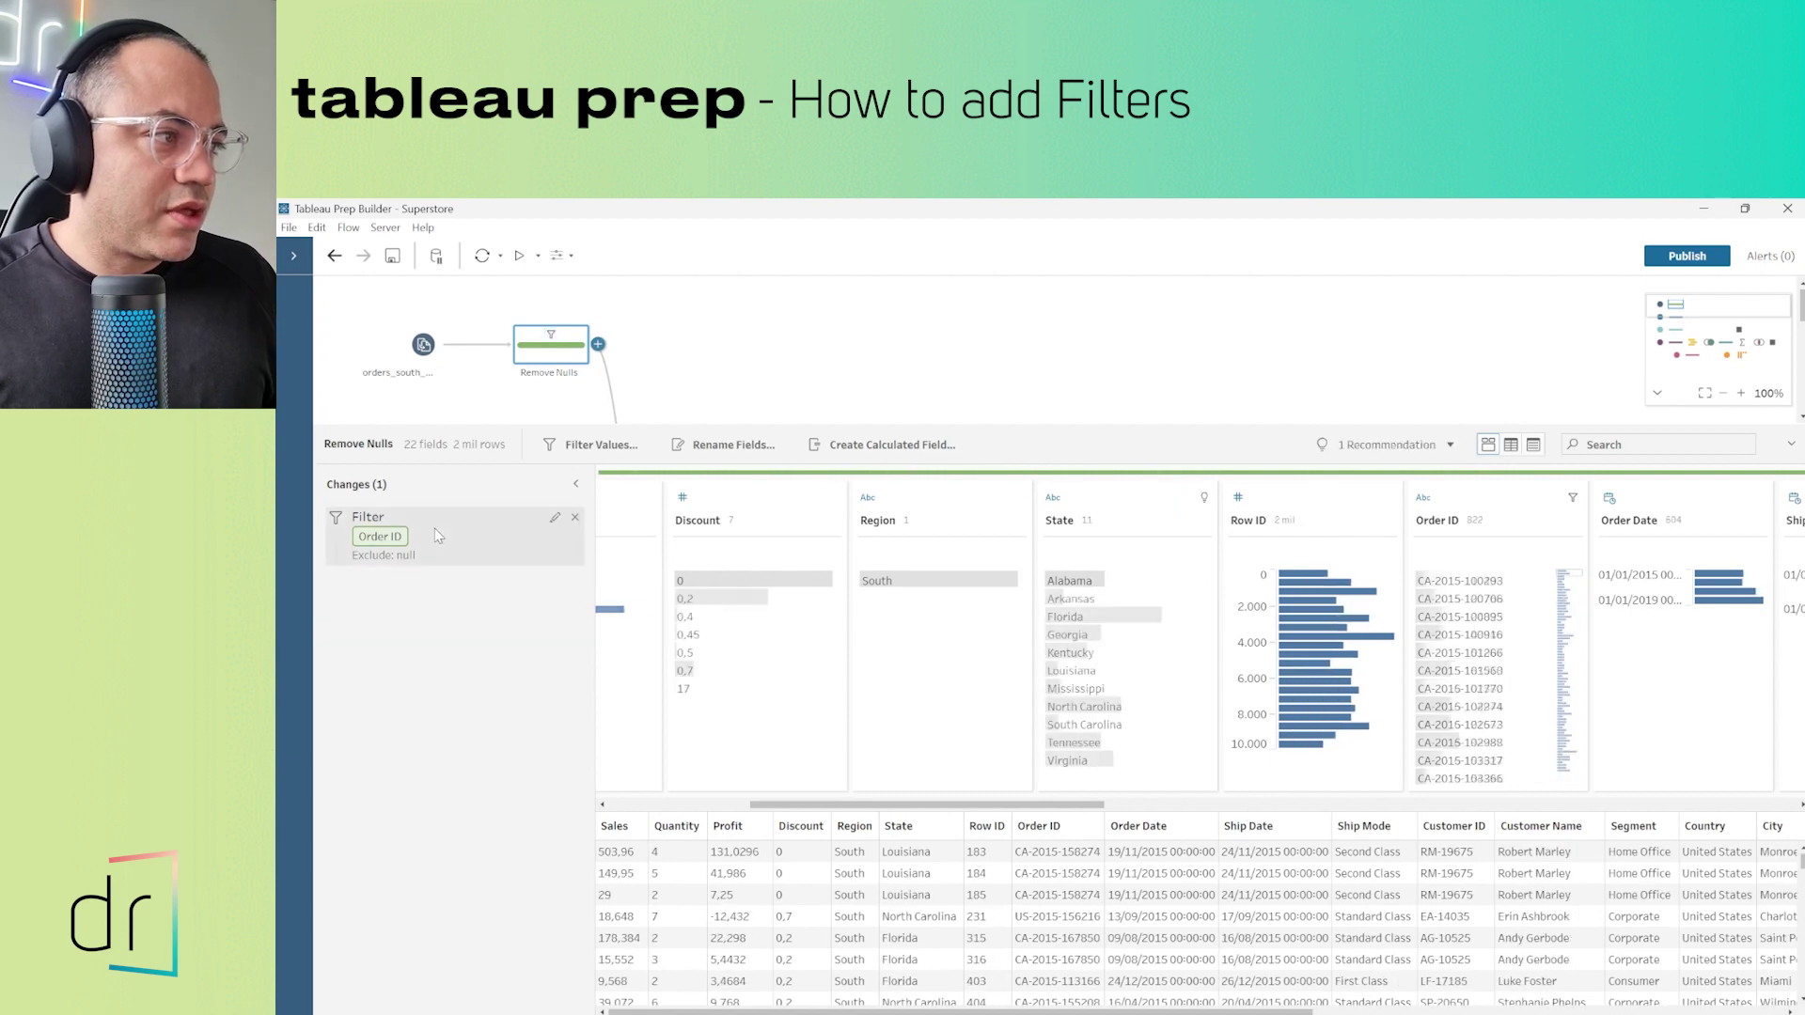
pyautogui.click(573, 516)
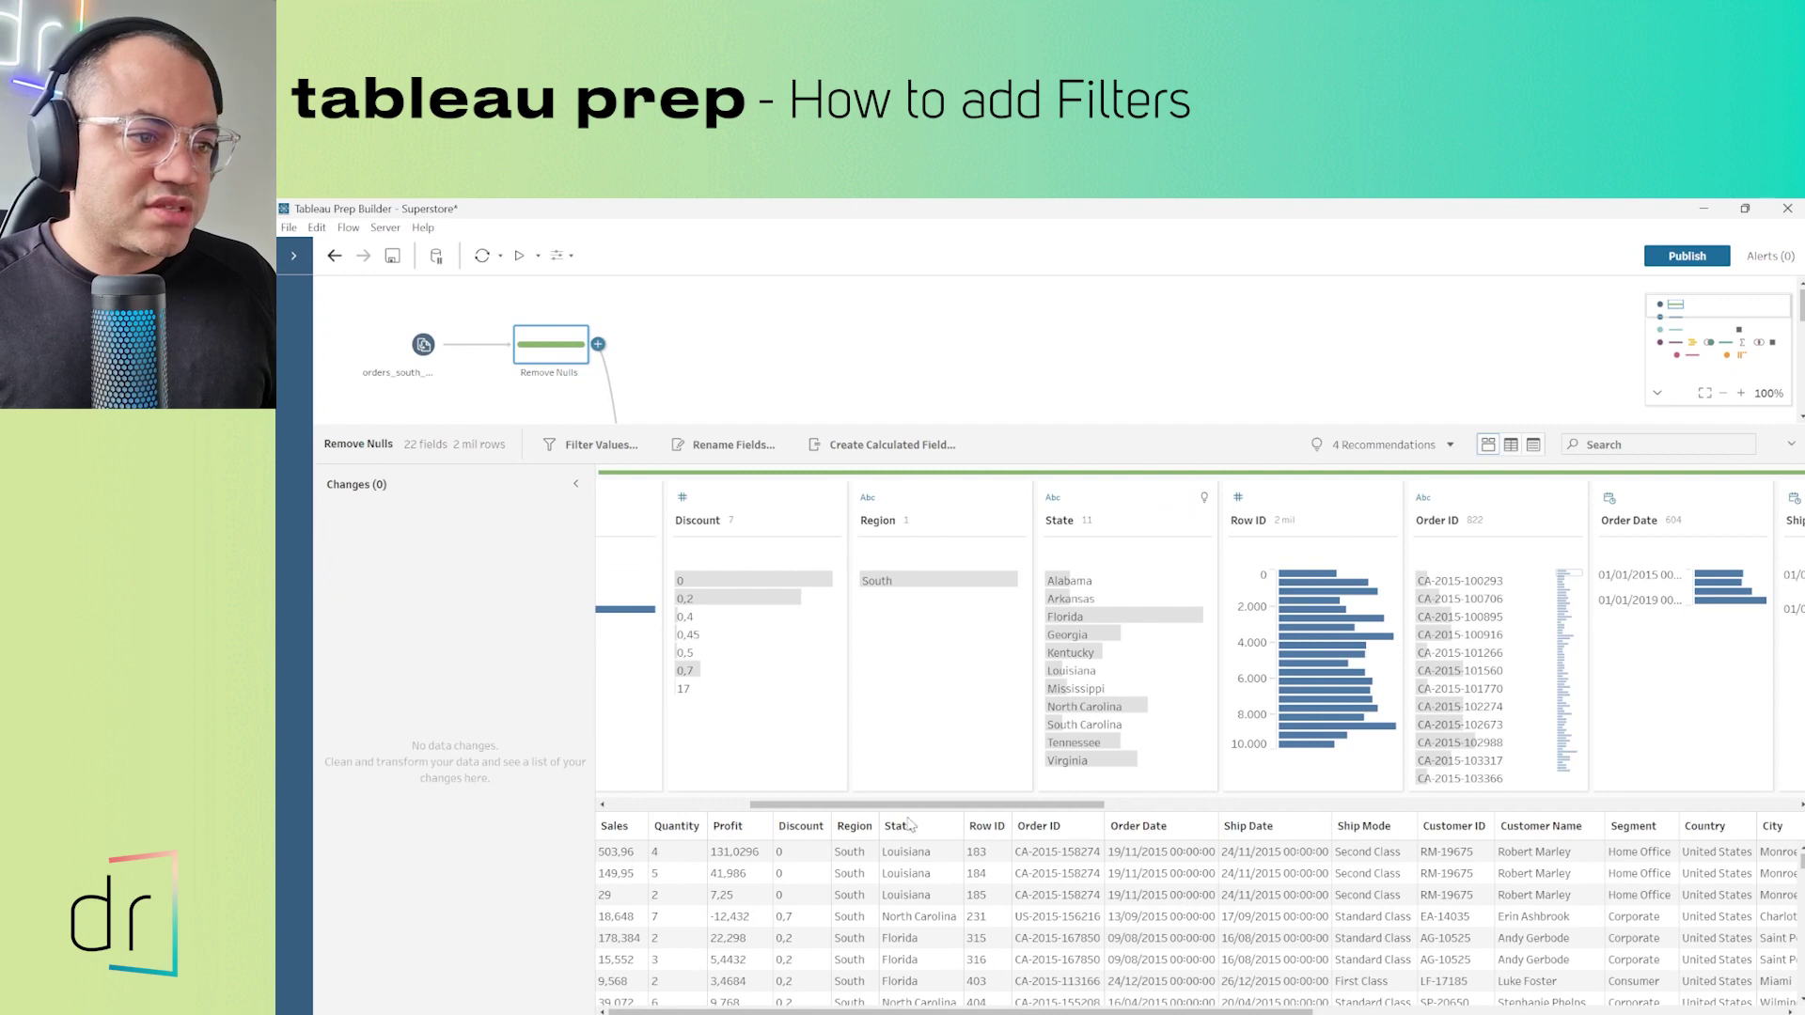
# - Add a calculation filter on the State field with the formula [State]= "Alabama" and apply it
pyautogui.moveTo(908, 804)
pyautogui.mouseDown()
pyautogui.moveTo(1050, 805)
pyautogui.moveTo(747, 804)
pyautogui.moveTo(915, 805)
pyautogui.mouseUp()
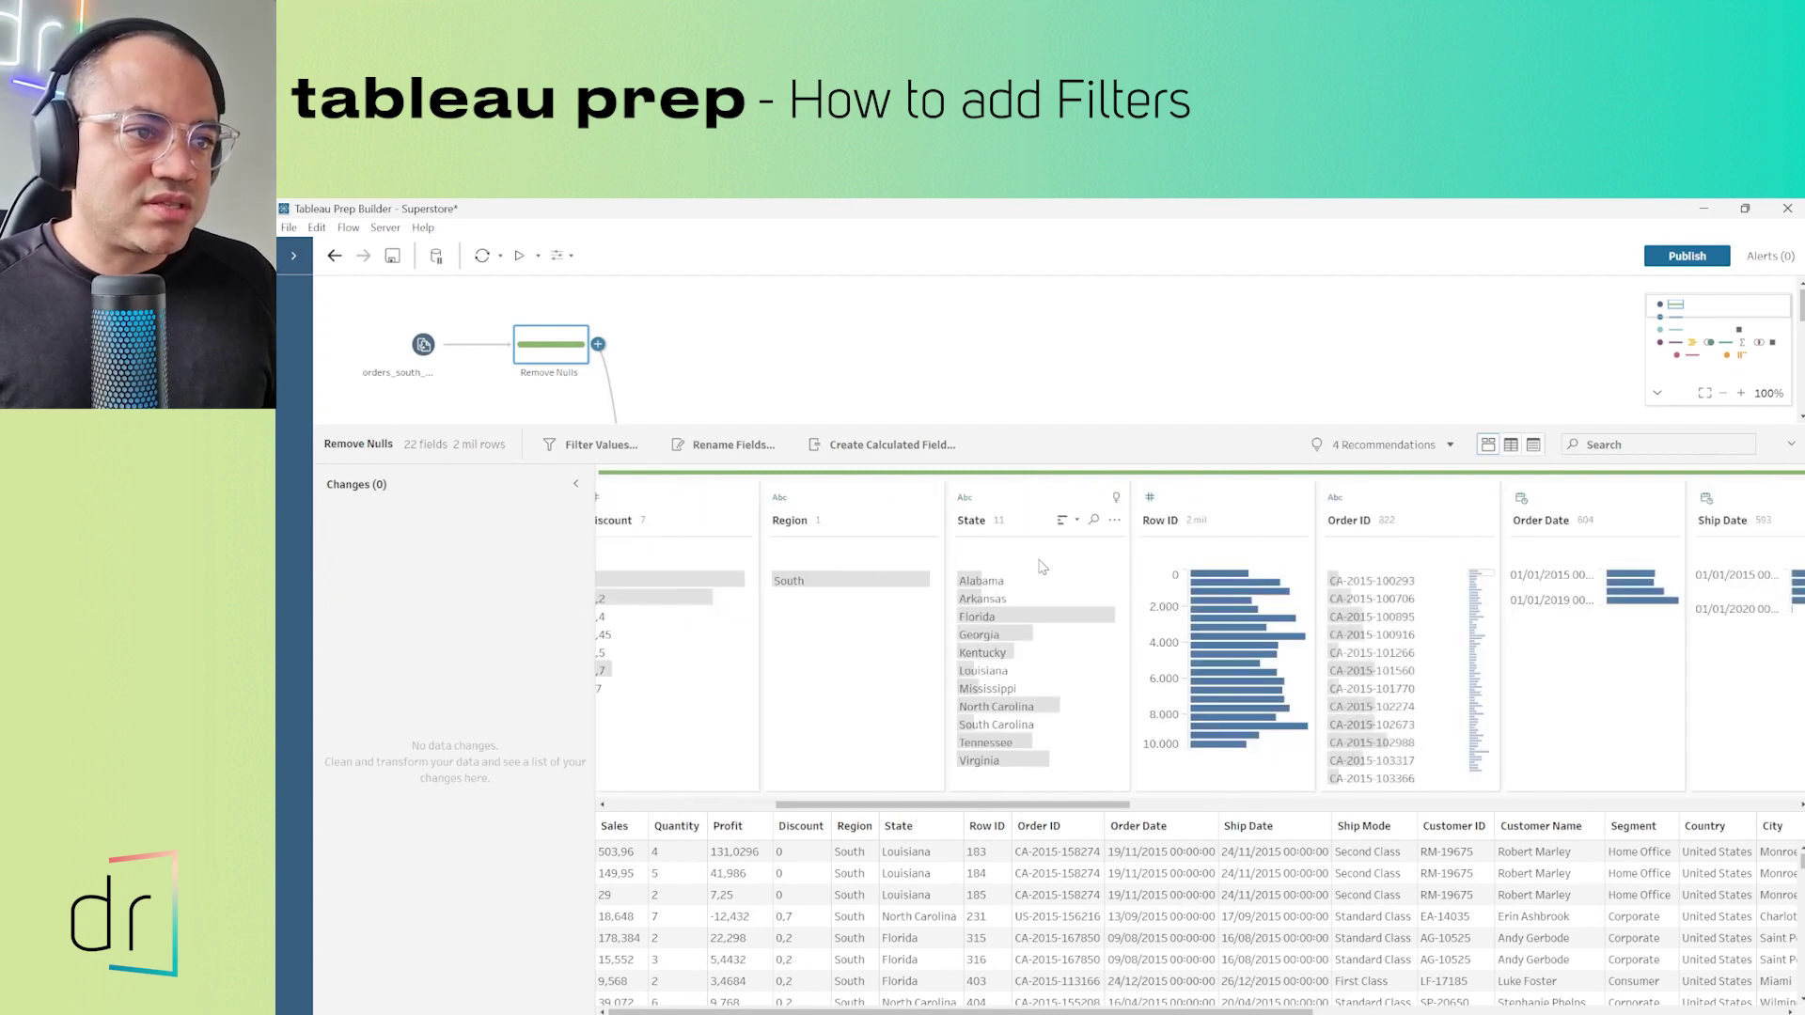
pyautogui.click(1044, 499)
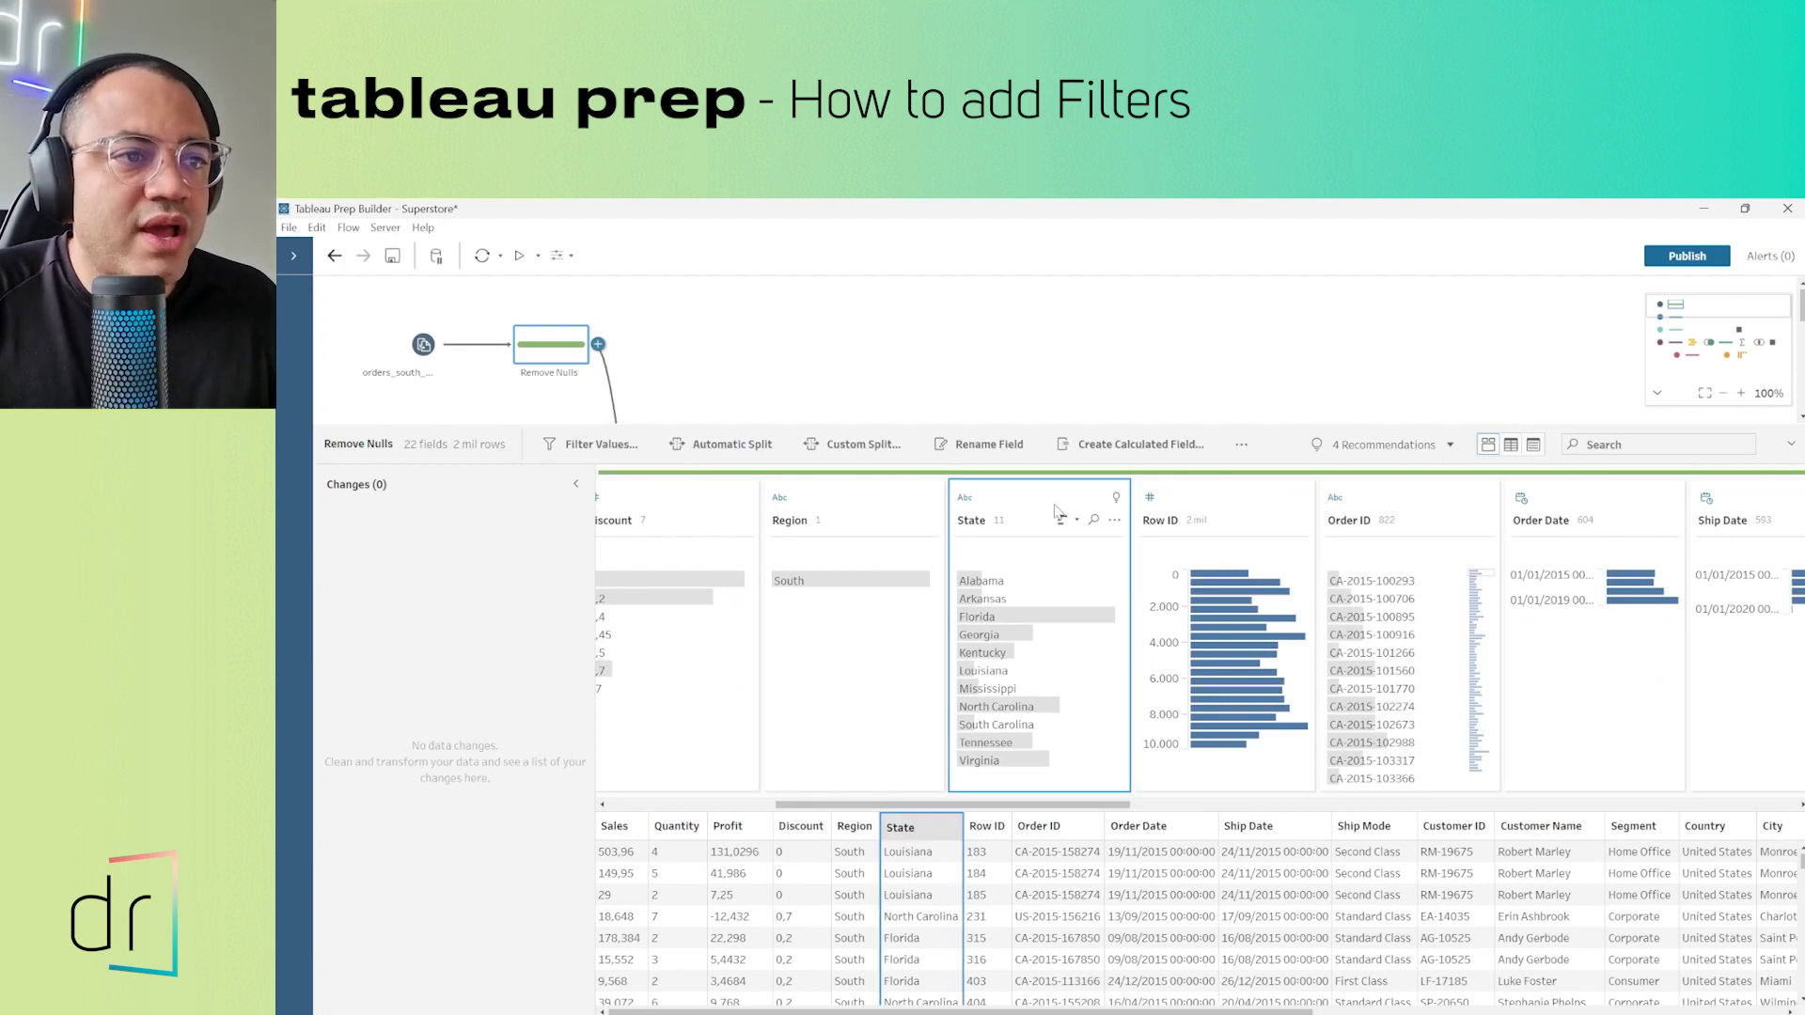
pyautogui.click(1114, 521)
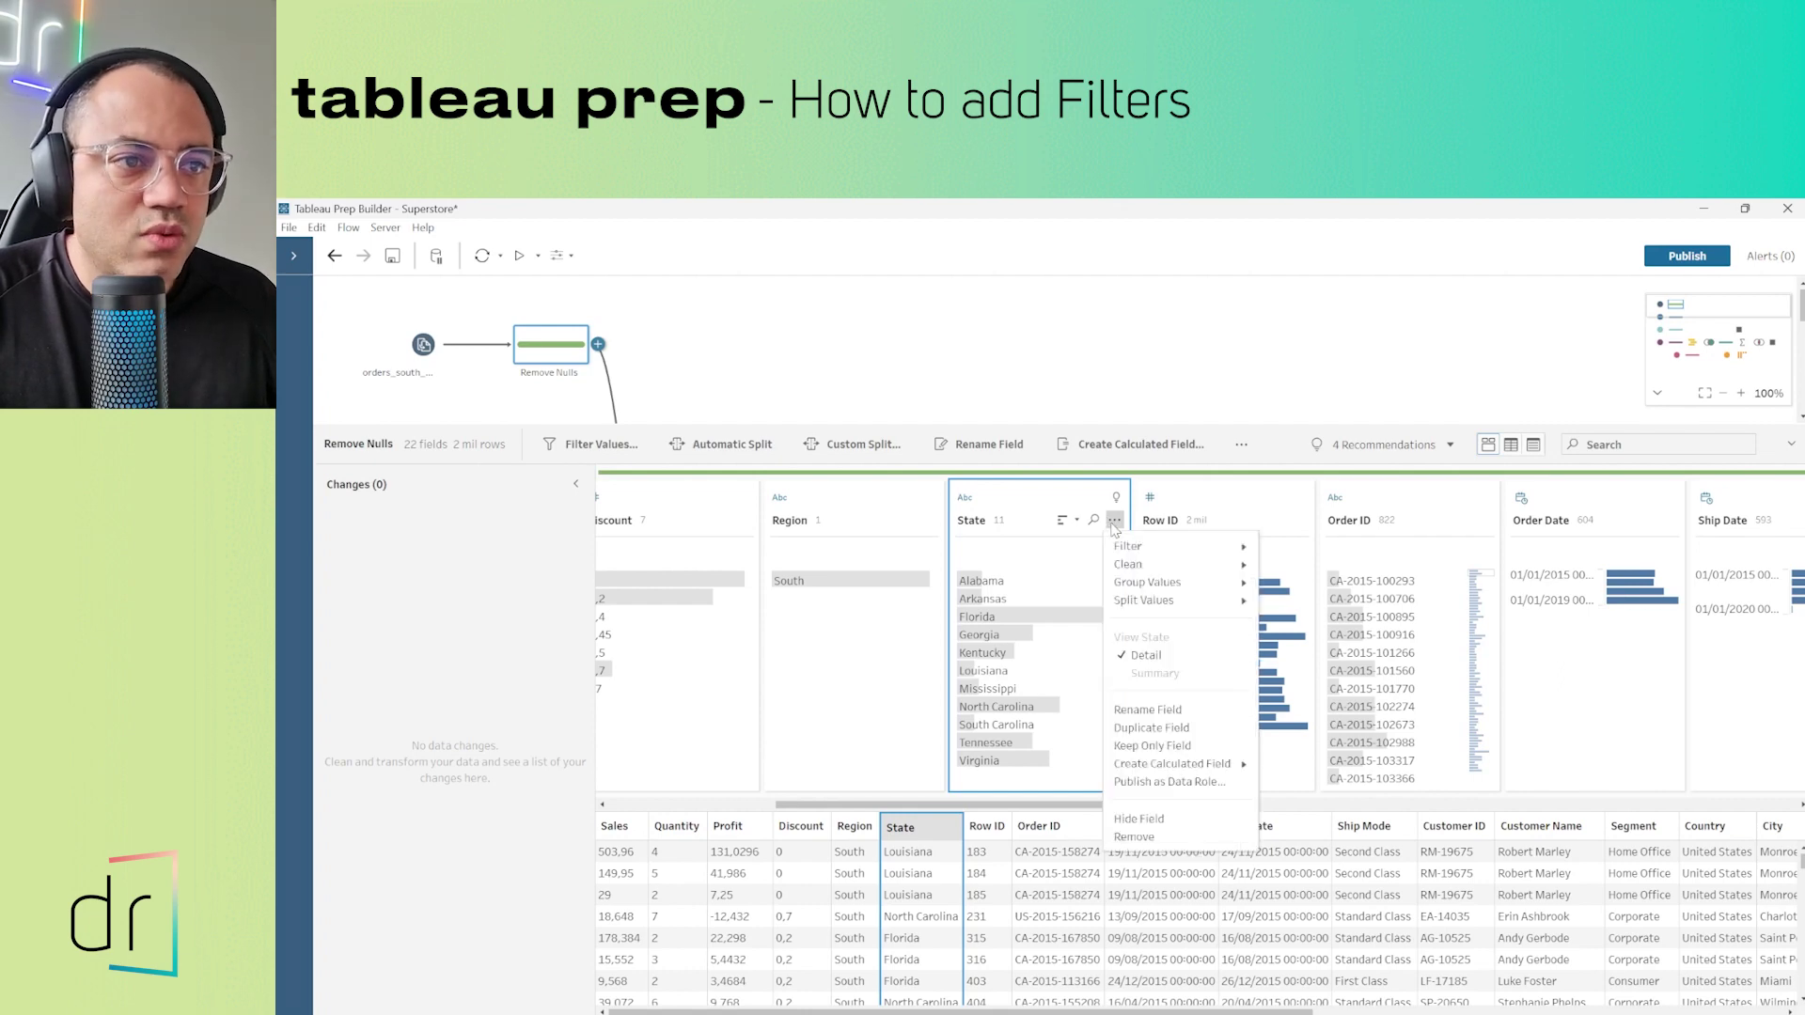
pyautogui.moveTo(1144, 554)
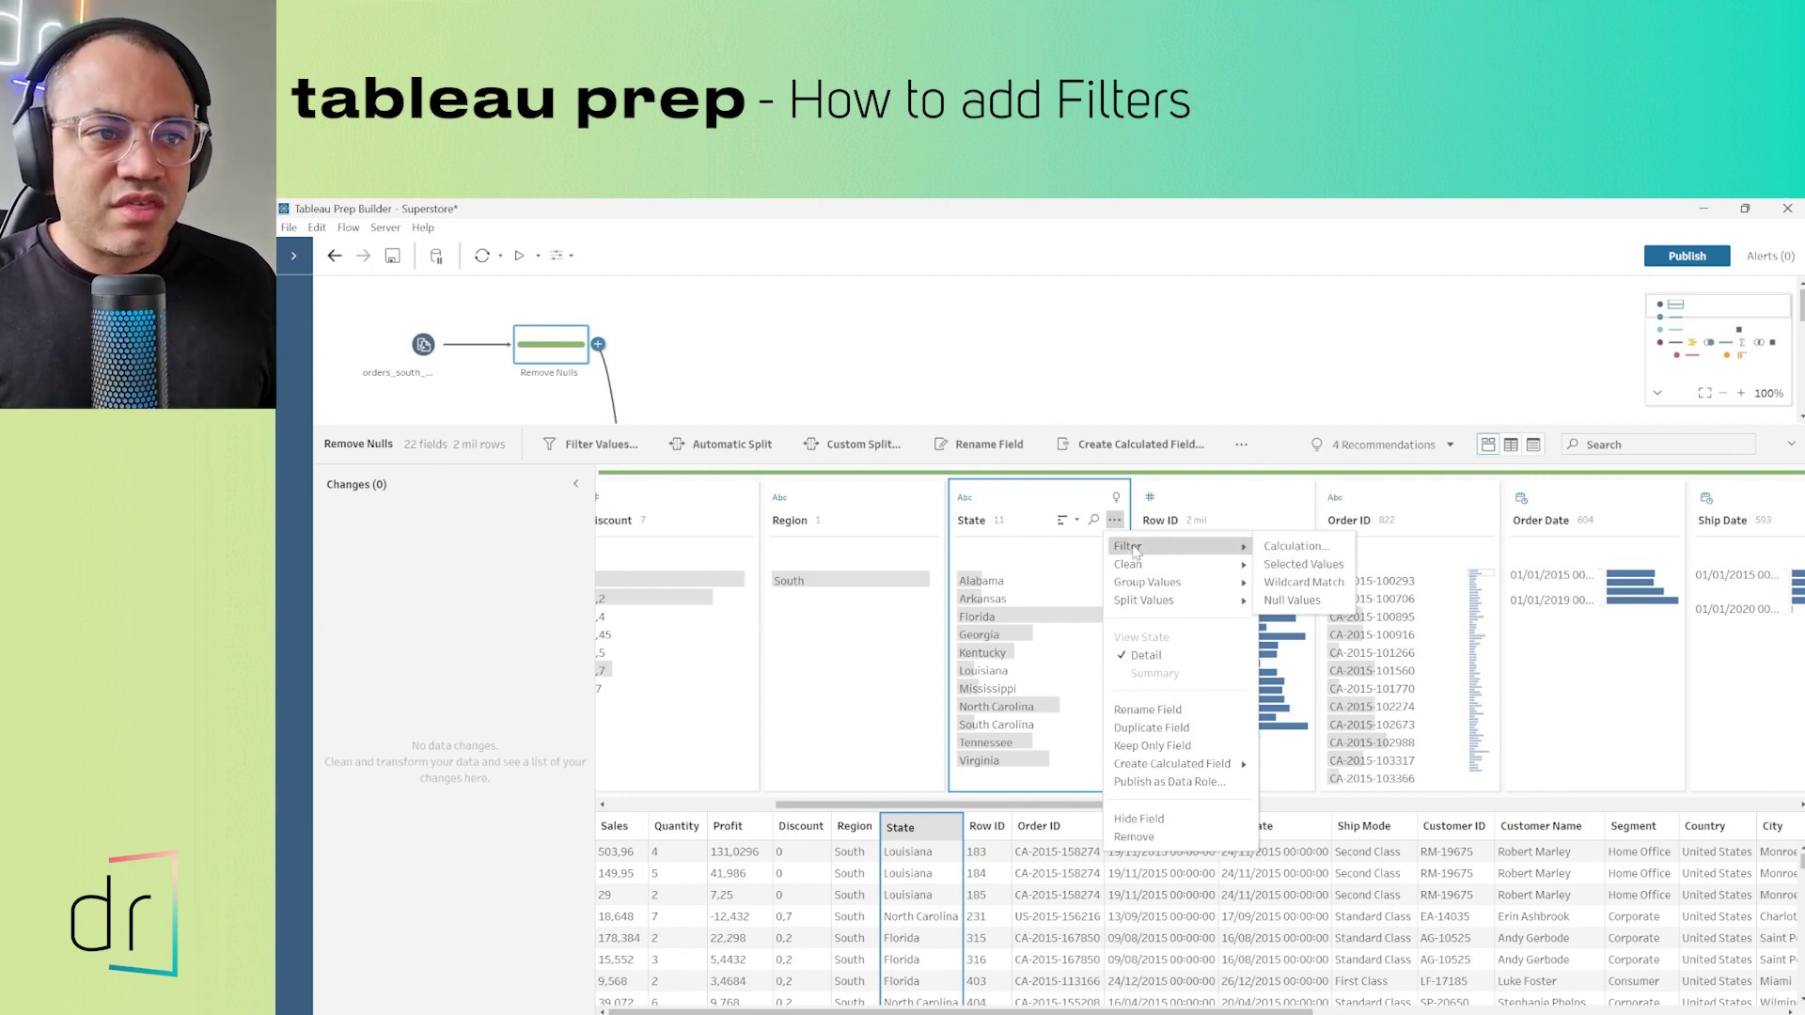
pyautogui.click(1296, 547)
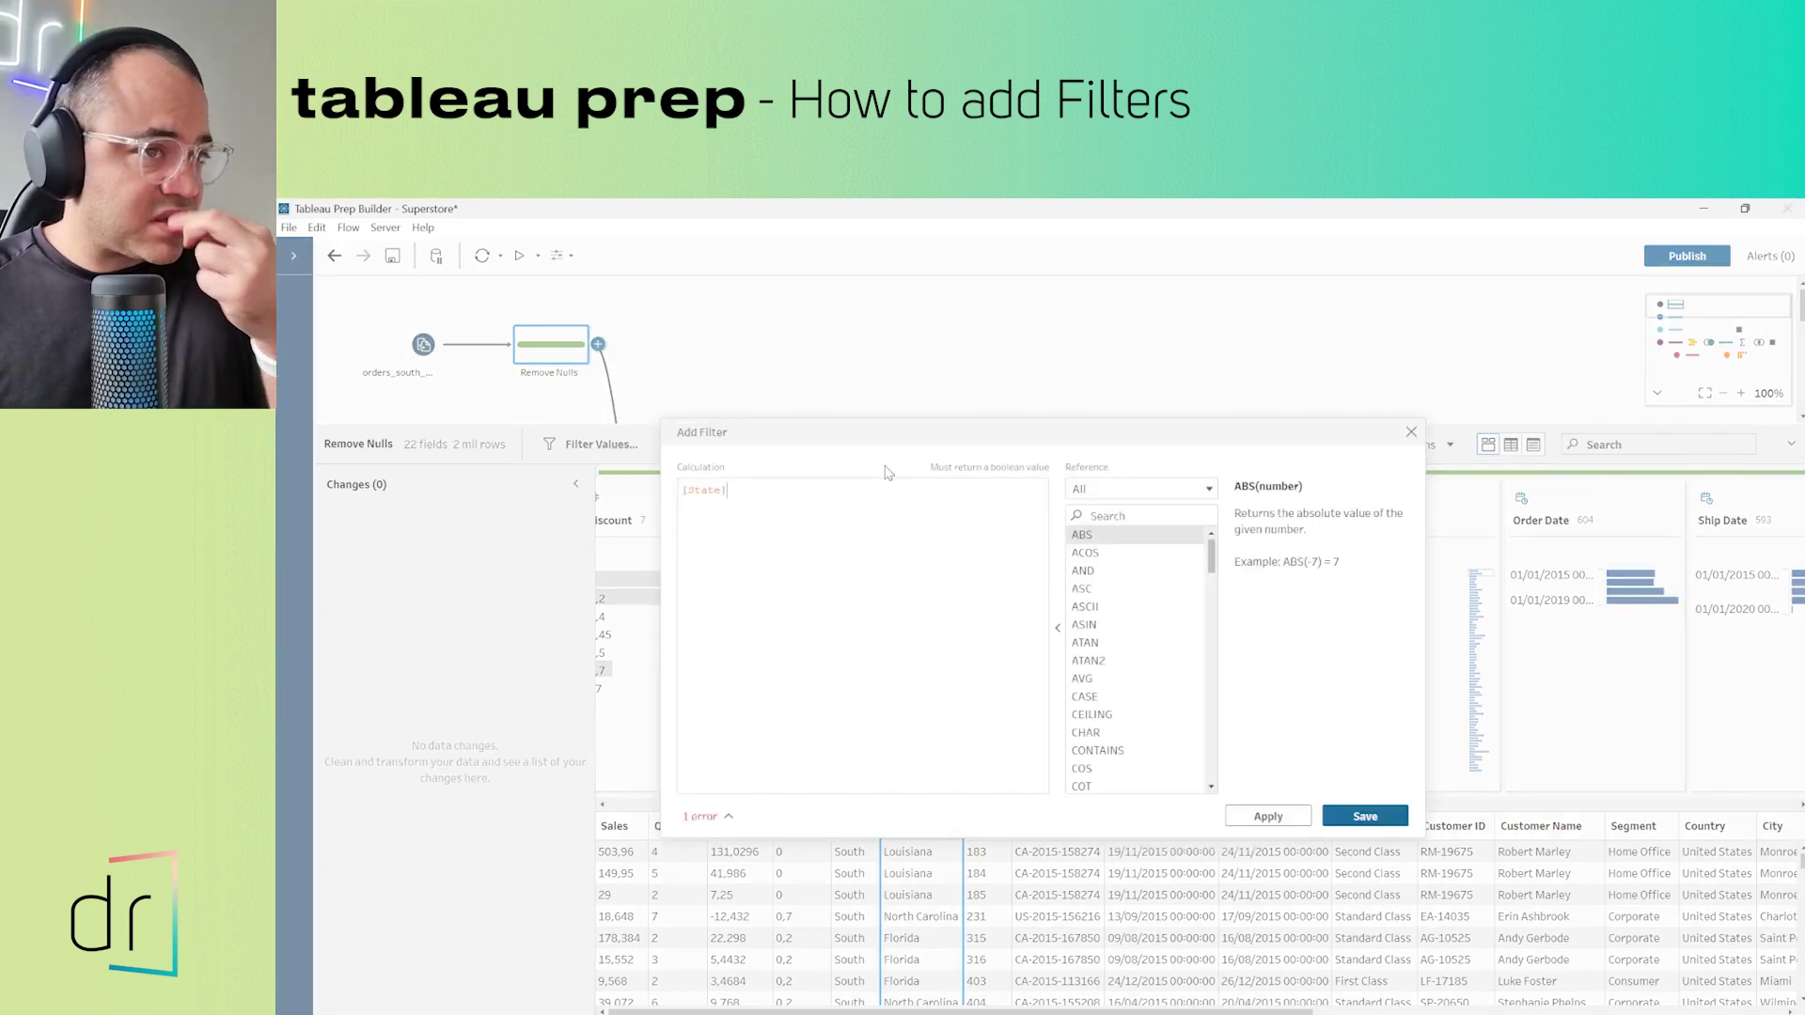
pyautogui.moveTo(919, 441); pyautogui.dragTo(1304, 399)
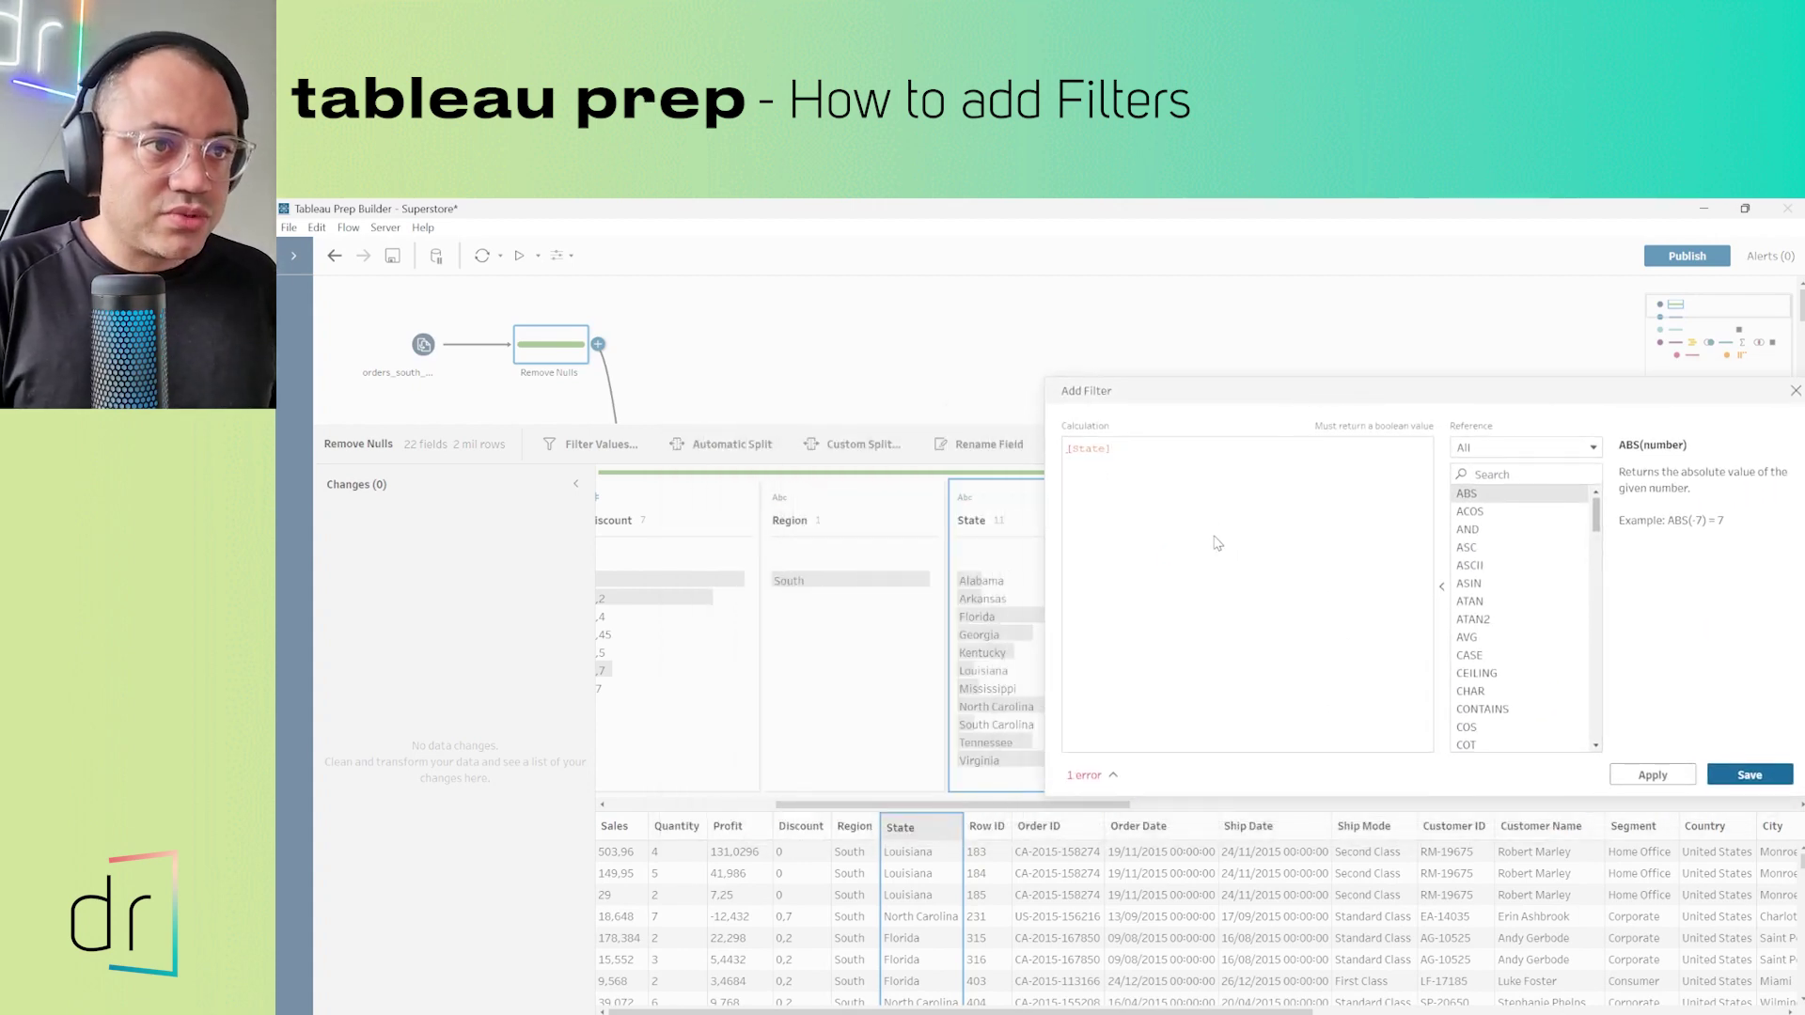
pyautogui.write('= ')
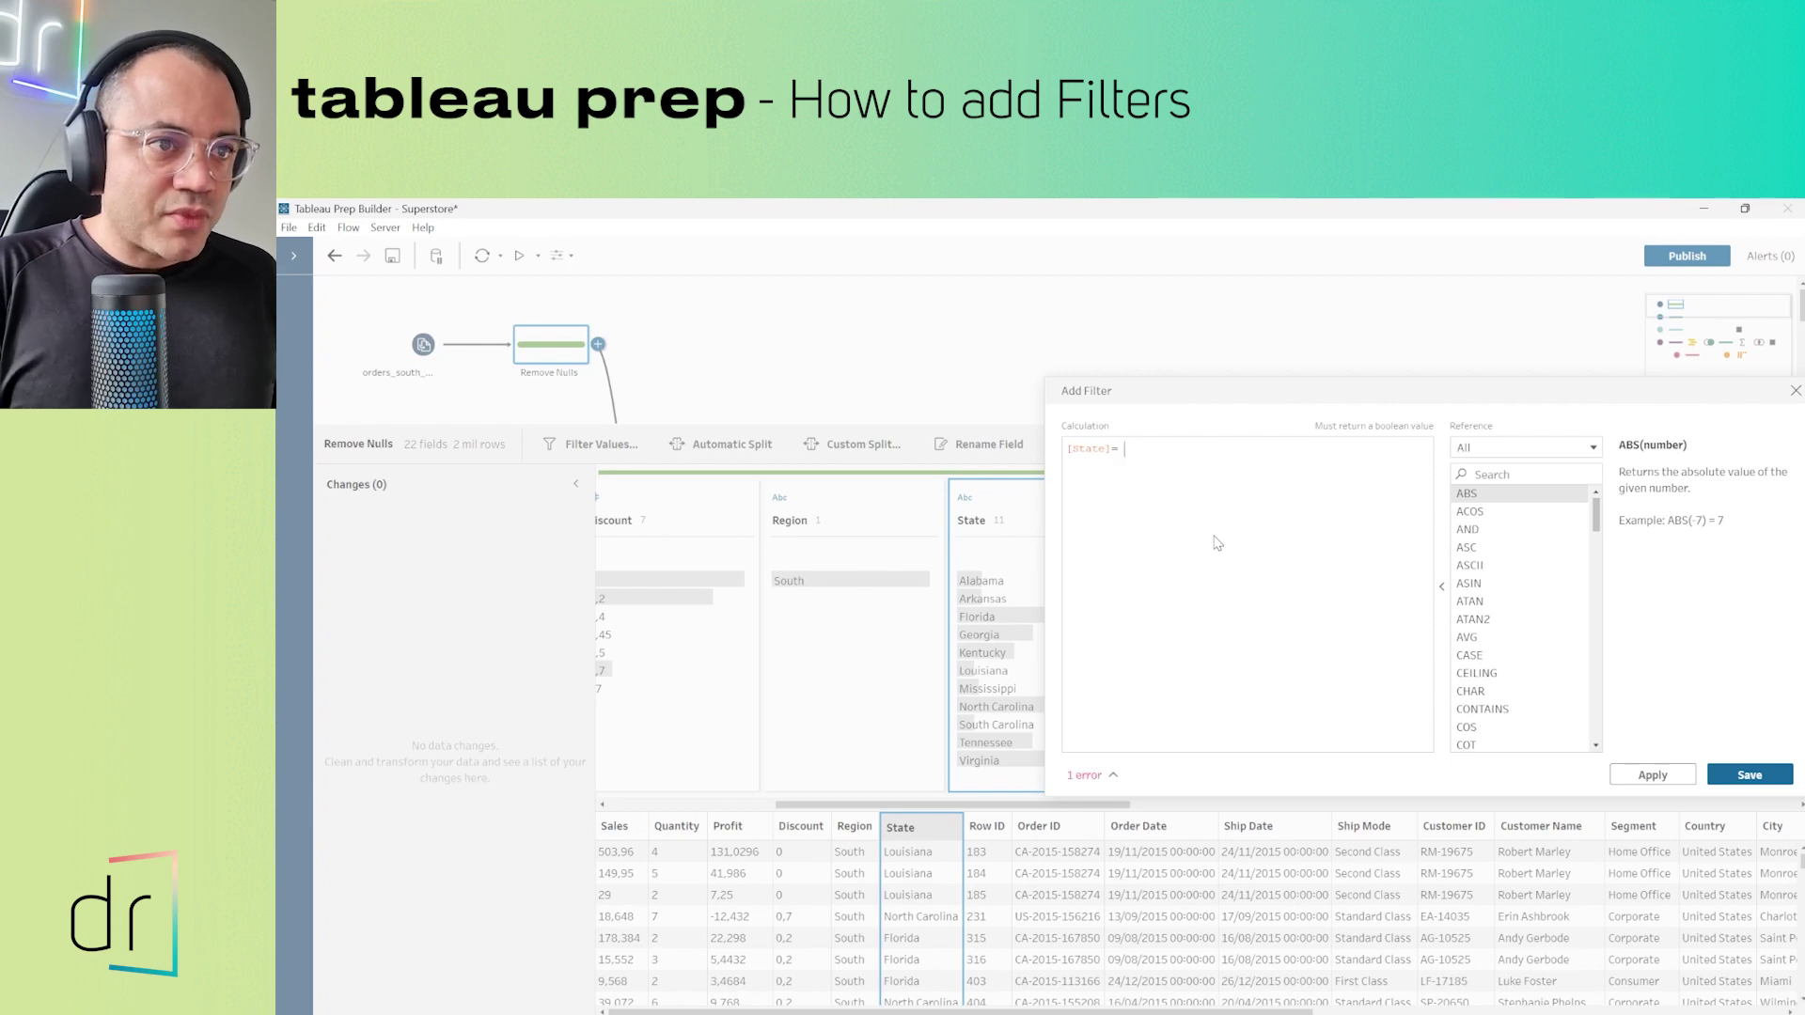
pyautogui.write('"')
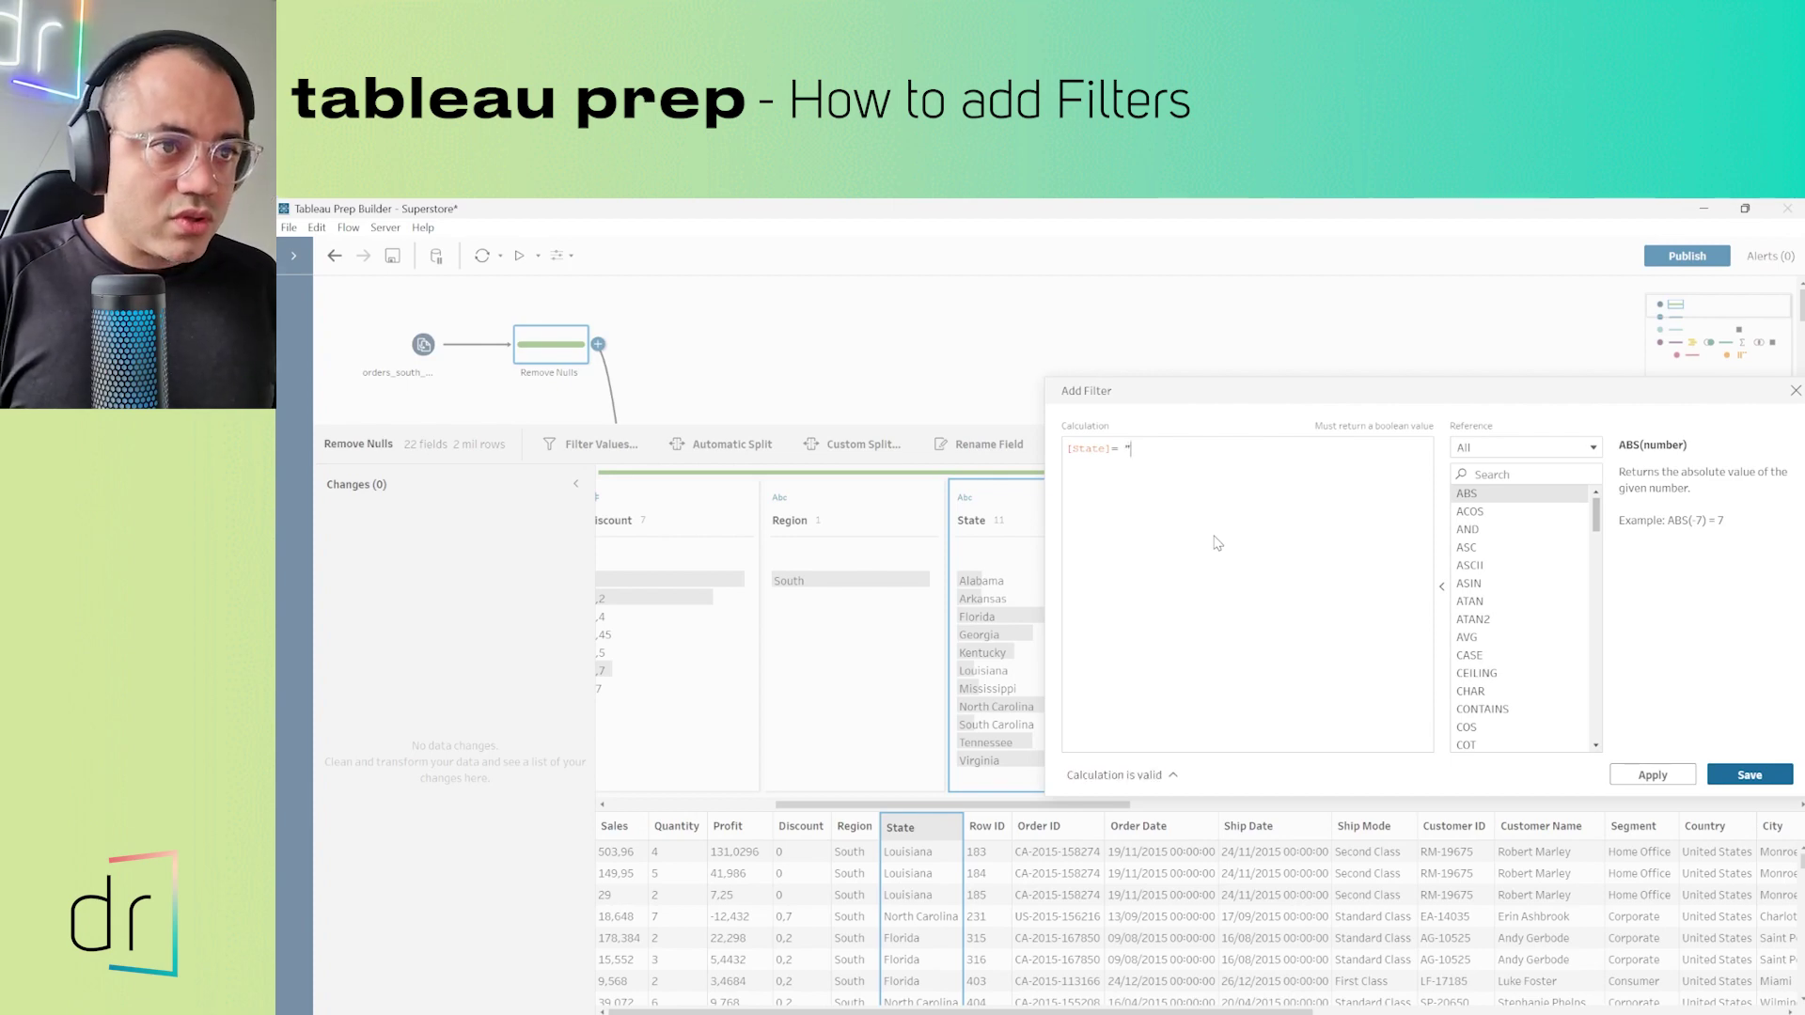
pyautogui.write('Alabama"')
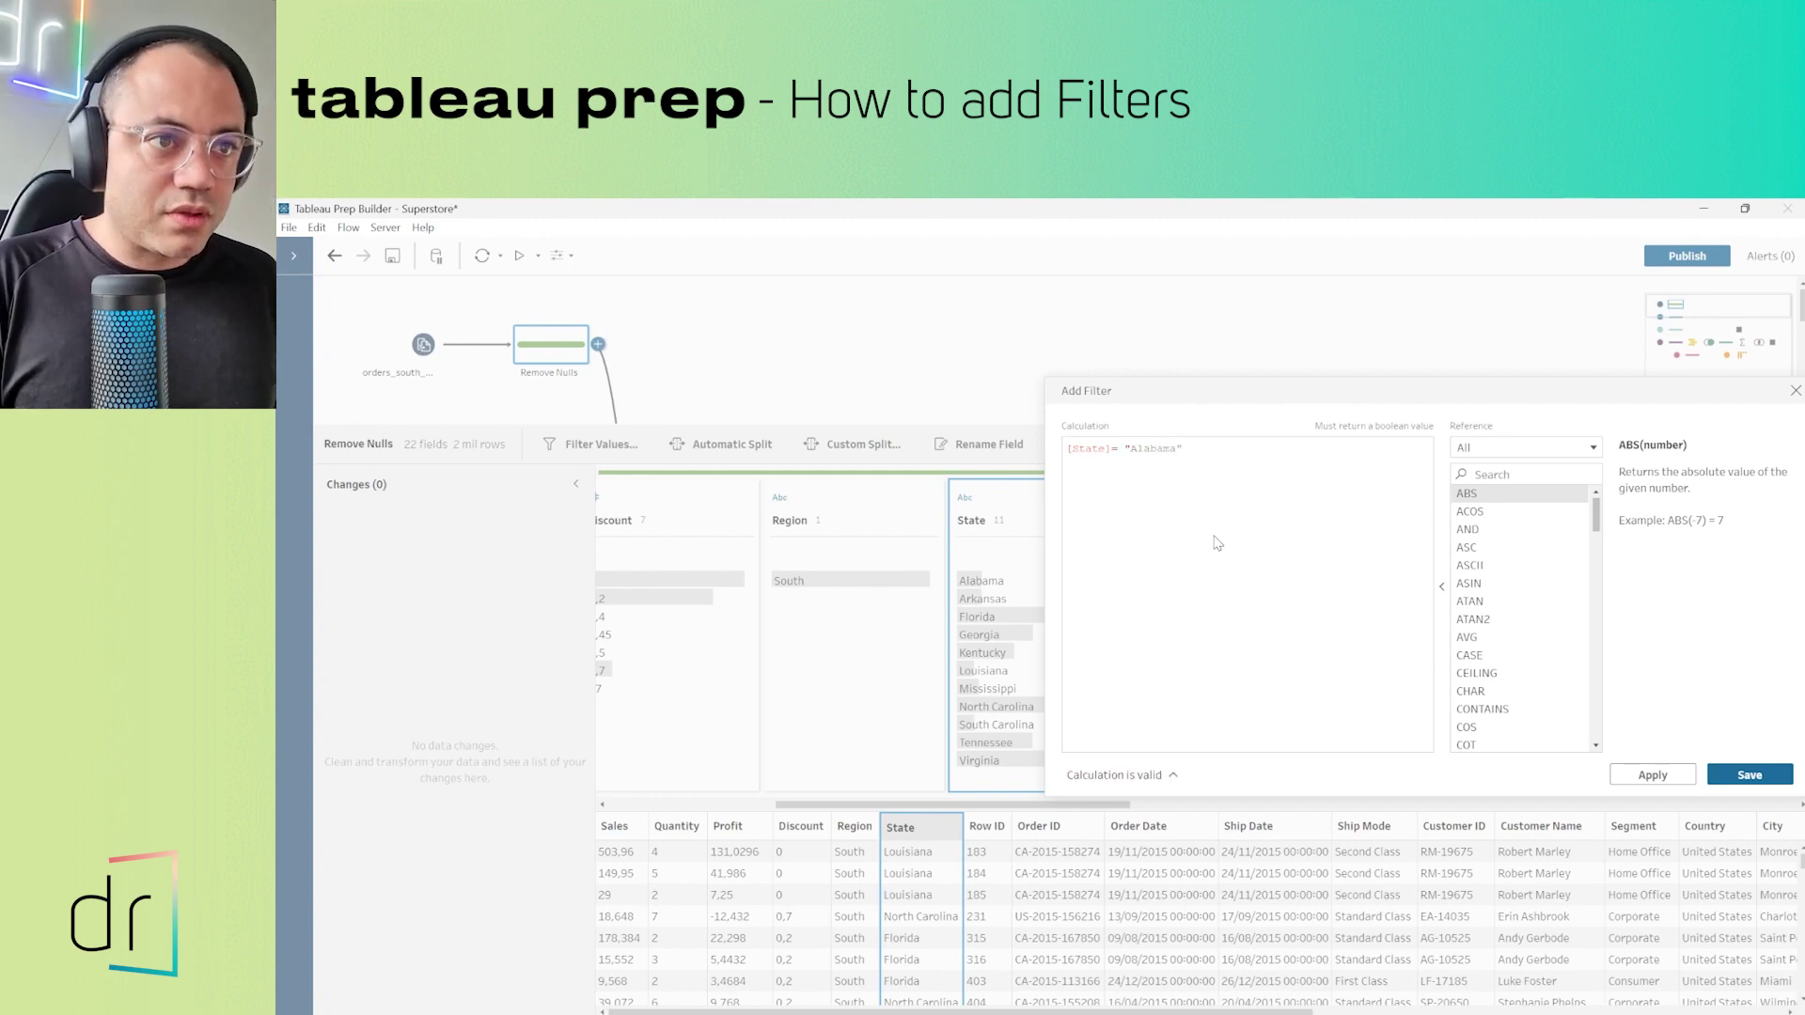
pyautogui.click(1640, 774)
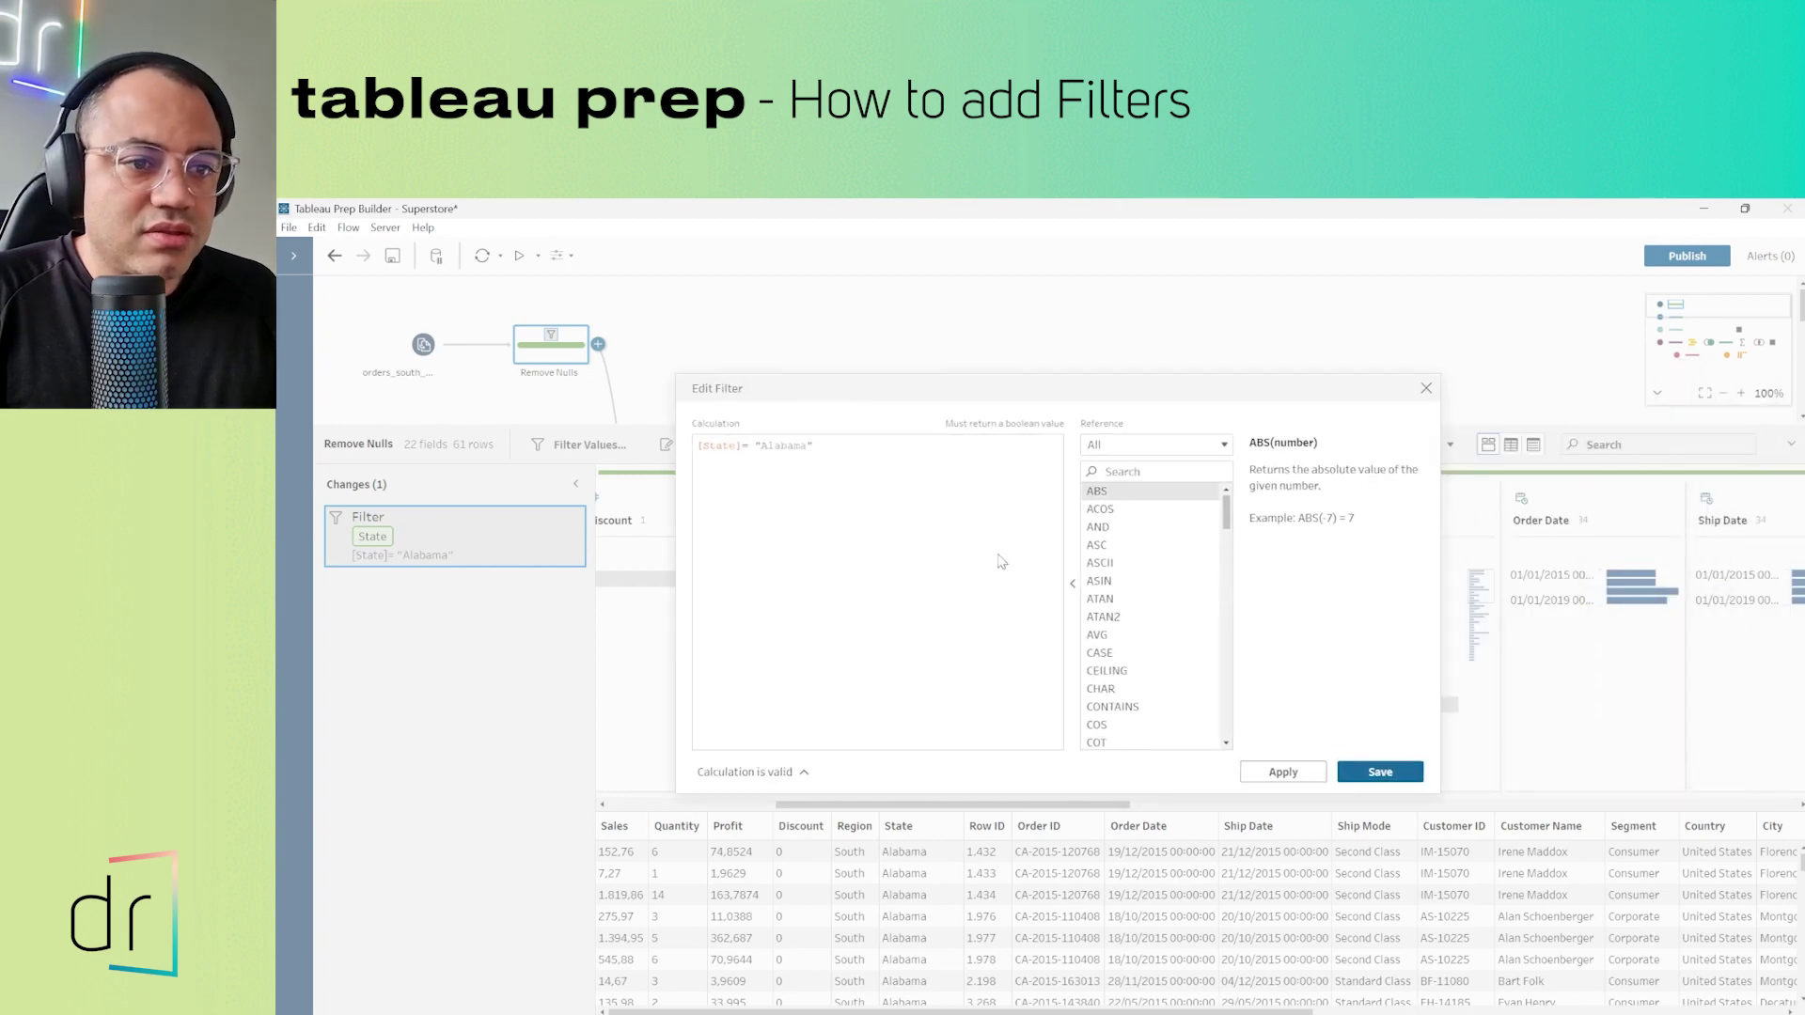
# - Try to extend the filter calculation with a second condition, or [State]=, after "Alabama"
pyautogui.click(866, 444)
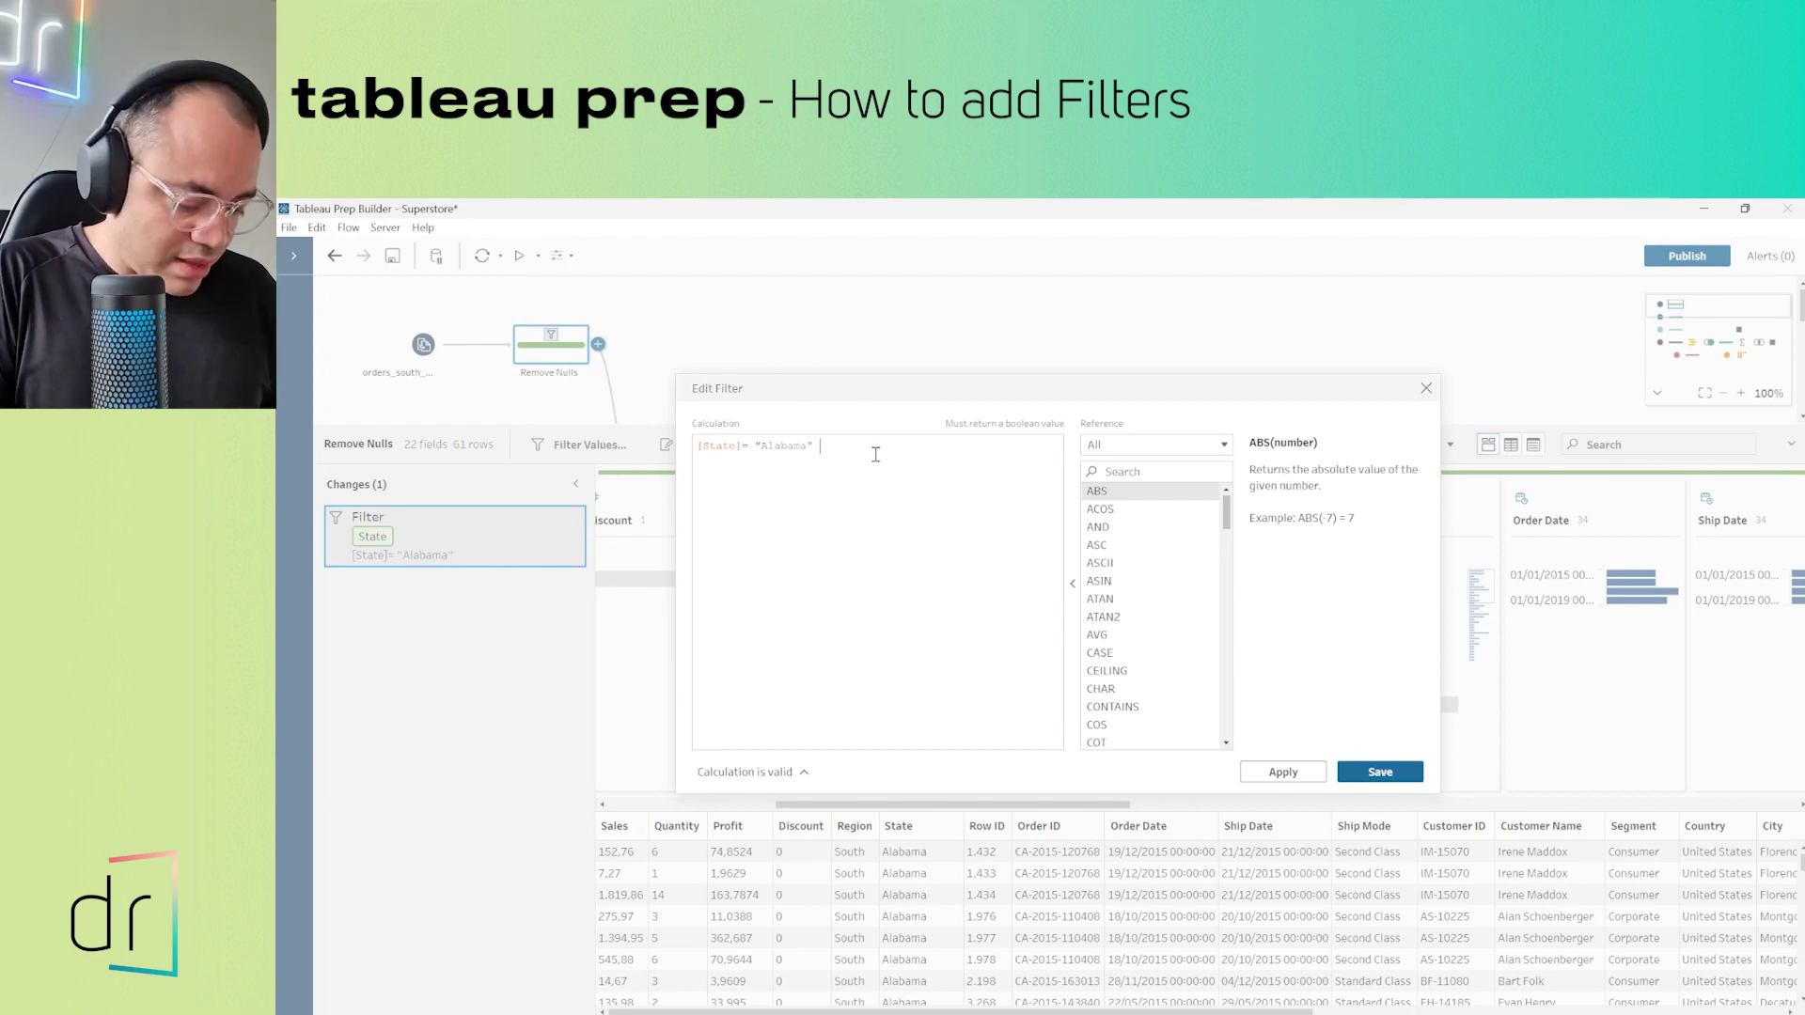
pyautogui.write('or ')
pyautogui.write('[State]')
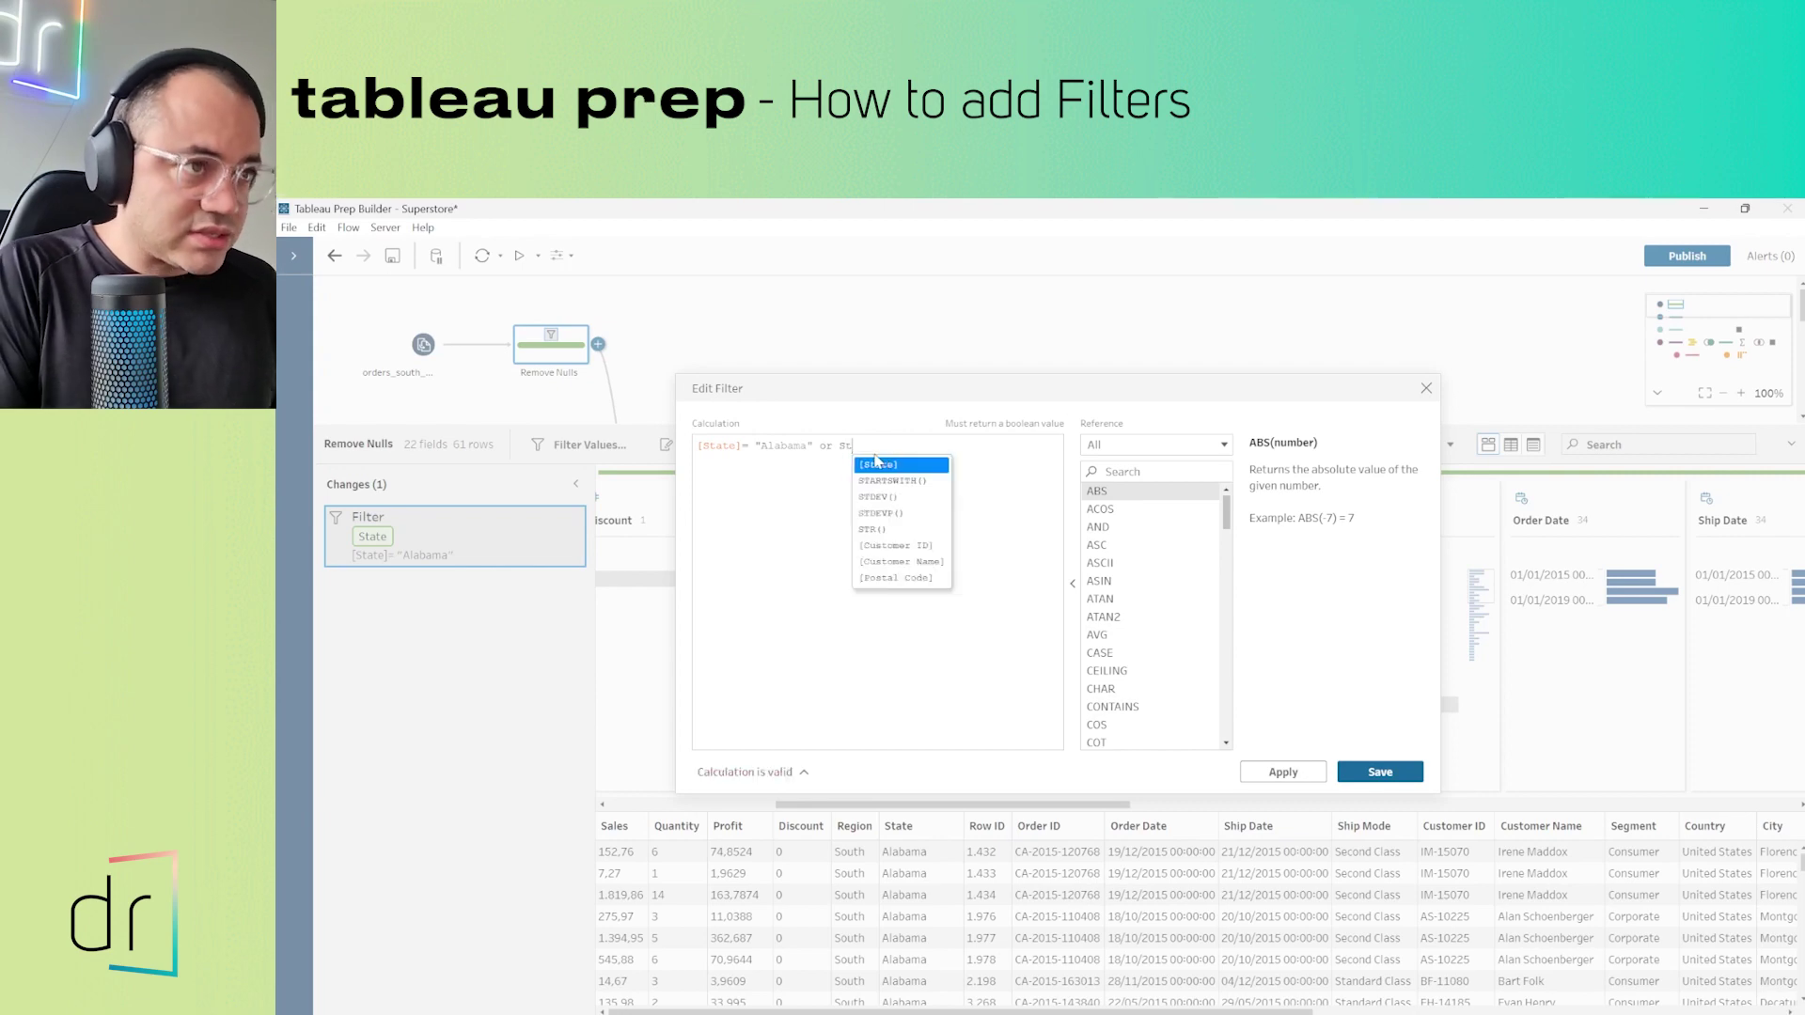
pyautogui.write('=')
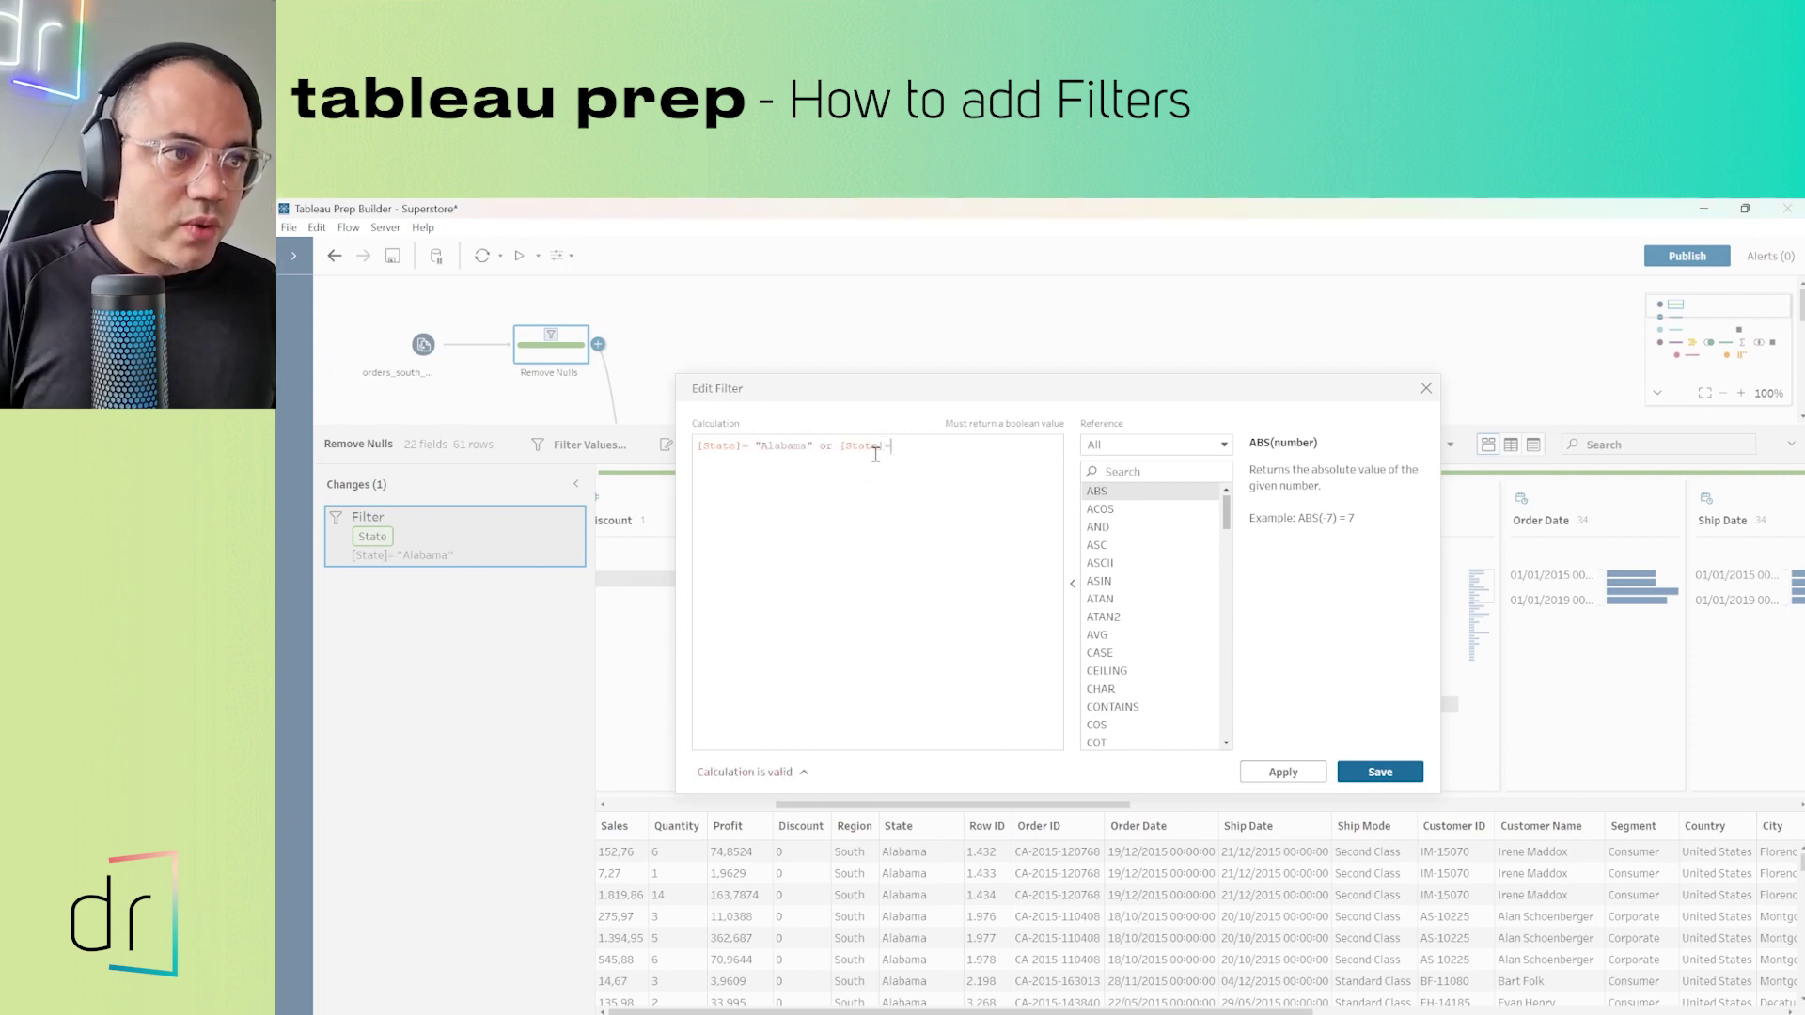
pyautogui.moveTo(1070, 379); pyautogui.dragTo(1439, 242)
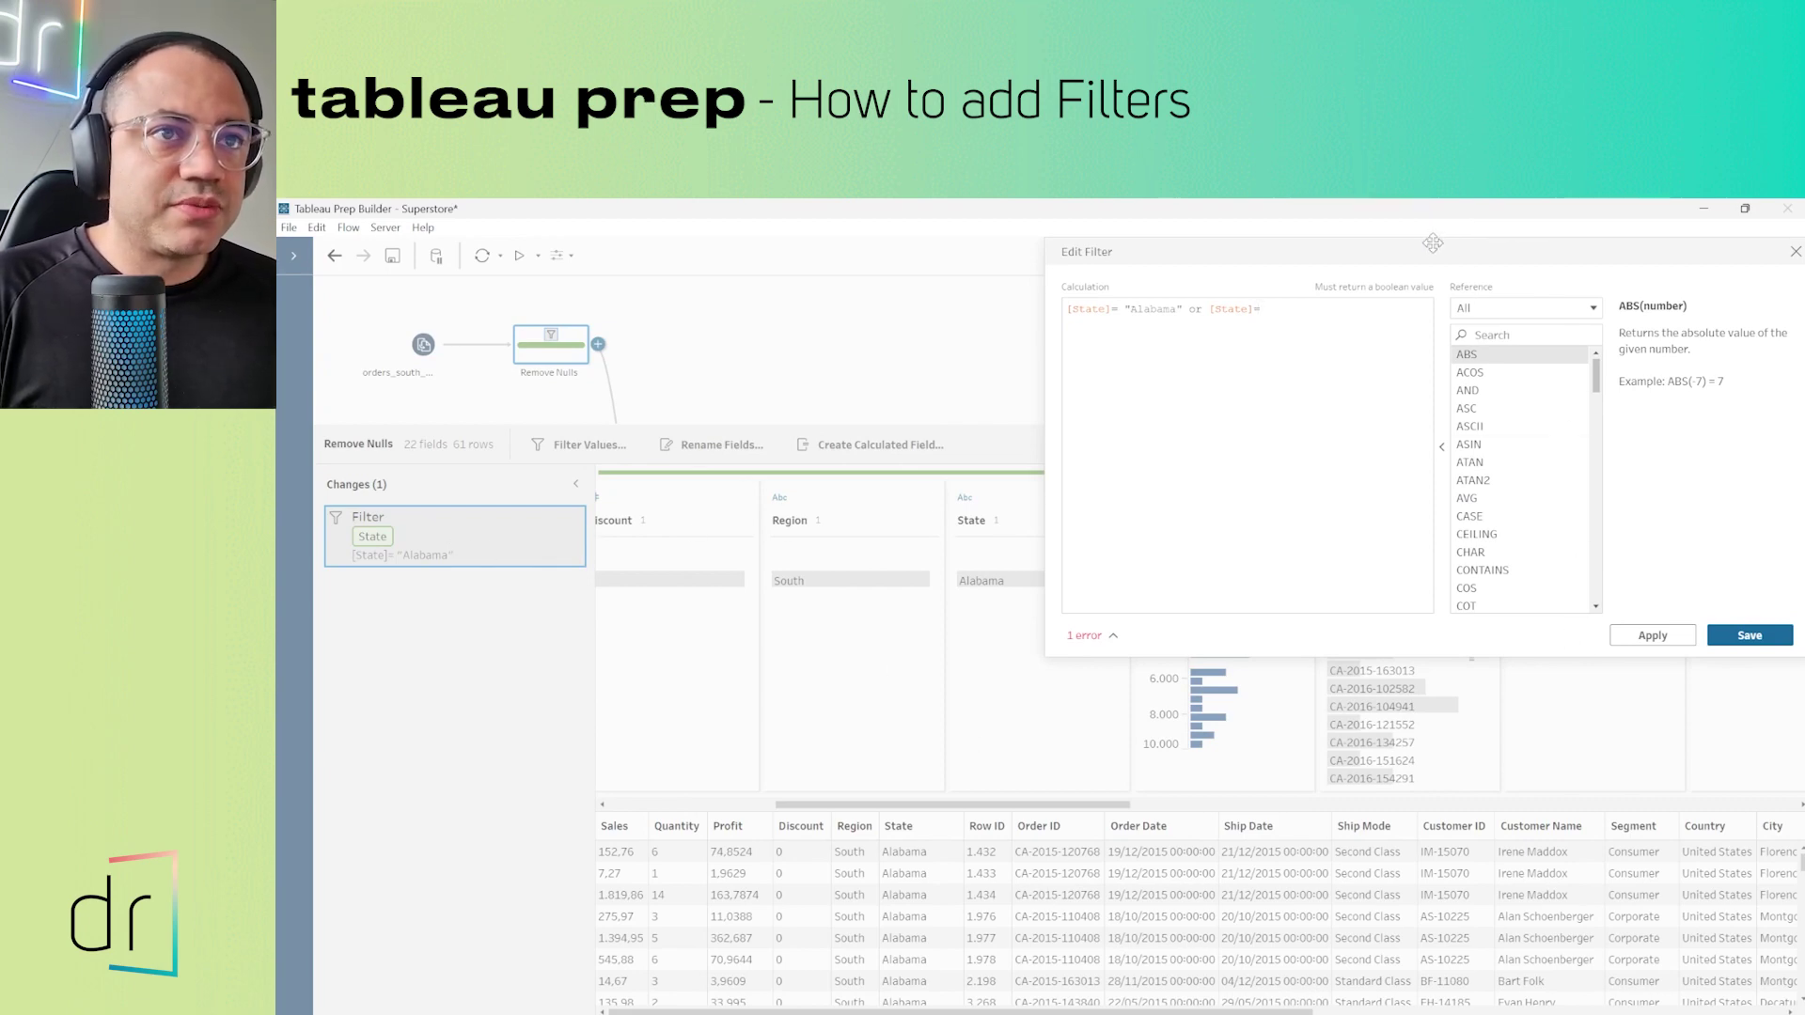
pyautogui.moveTo(1434, 241); pyautogui.dragTo(1014, 440)
# - Remove the unfinished or [State]= condition from the filter calculation and save the filter
pyautogui.moveTo(878, 511); pyautogui.dragTo(594, 512)
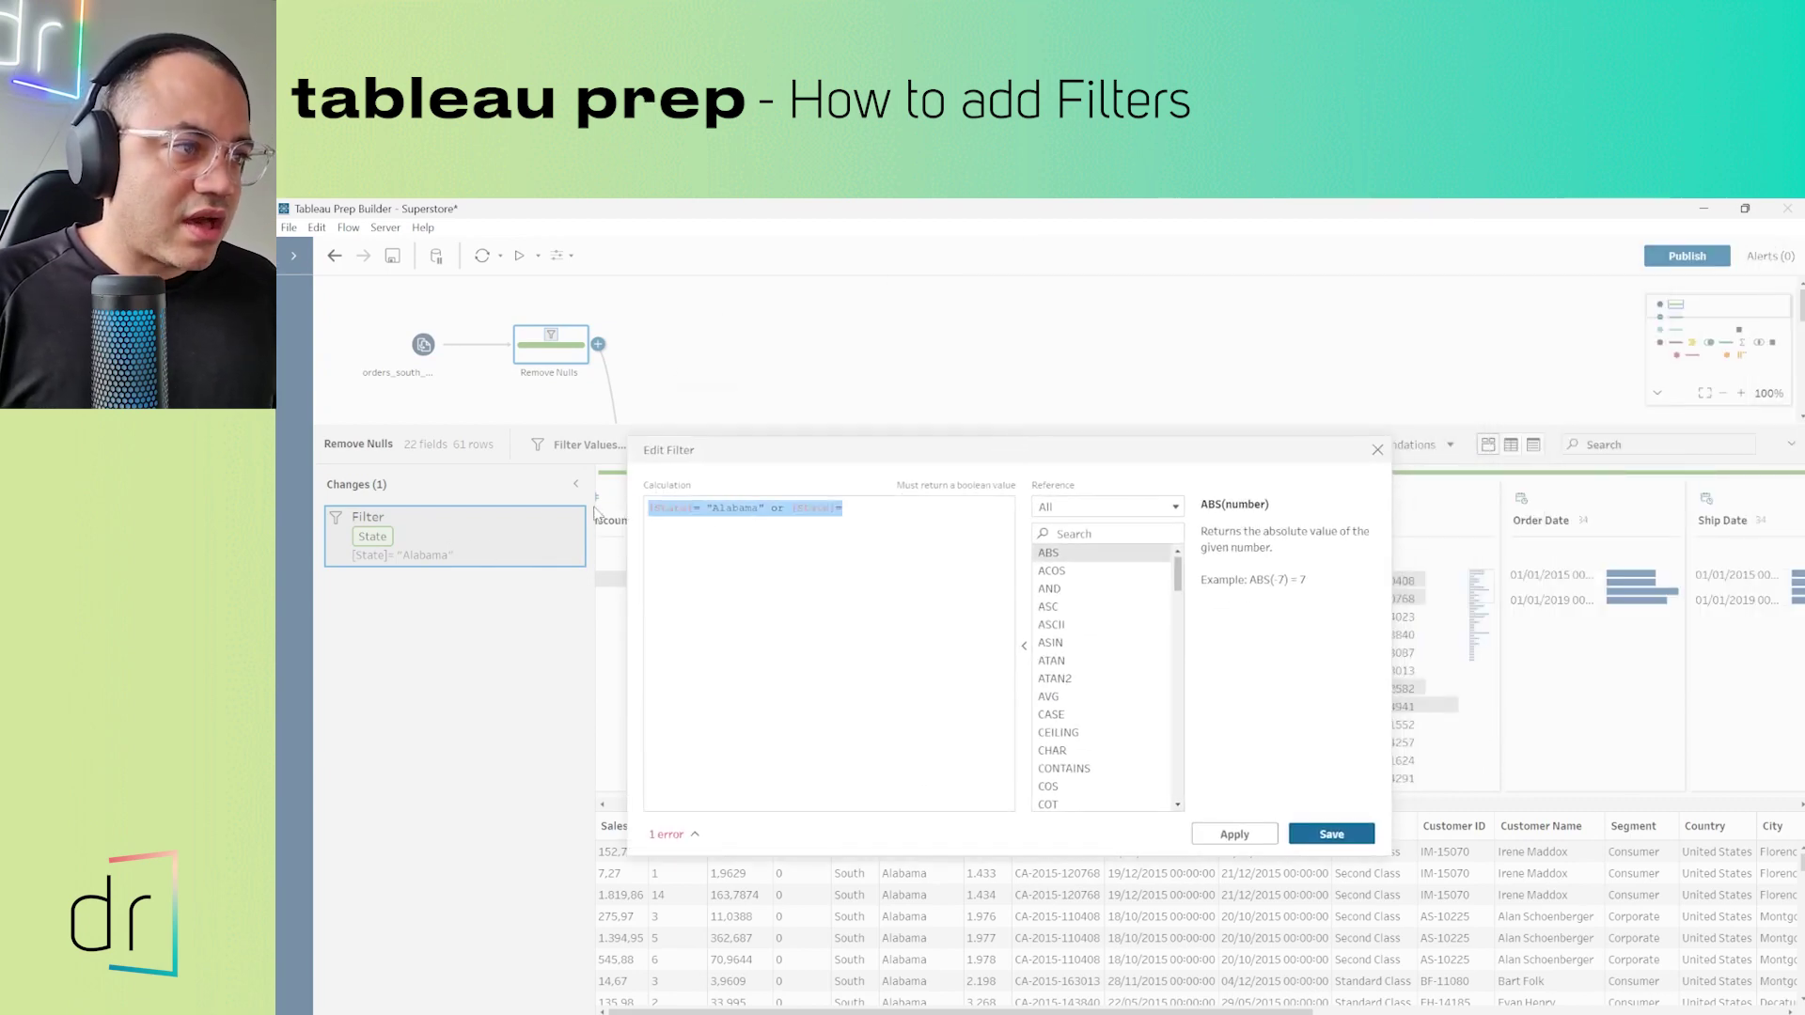
pyautogui.click(878, 534)
pyautogui.moveTo(839, 510); pyautogui.dragTo(643, 517)
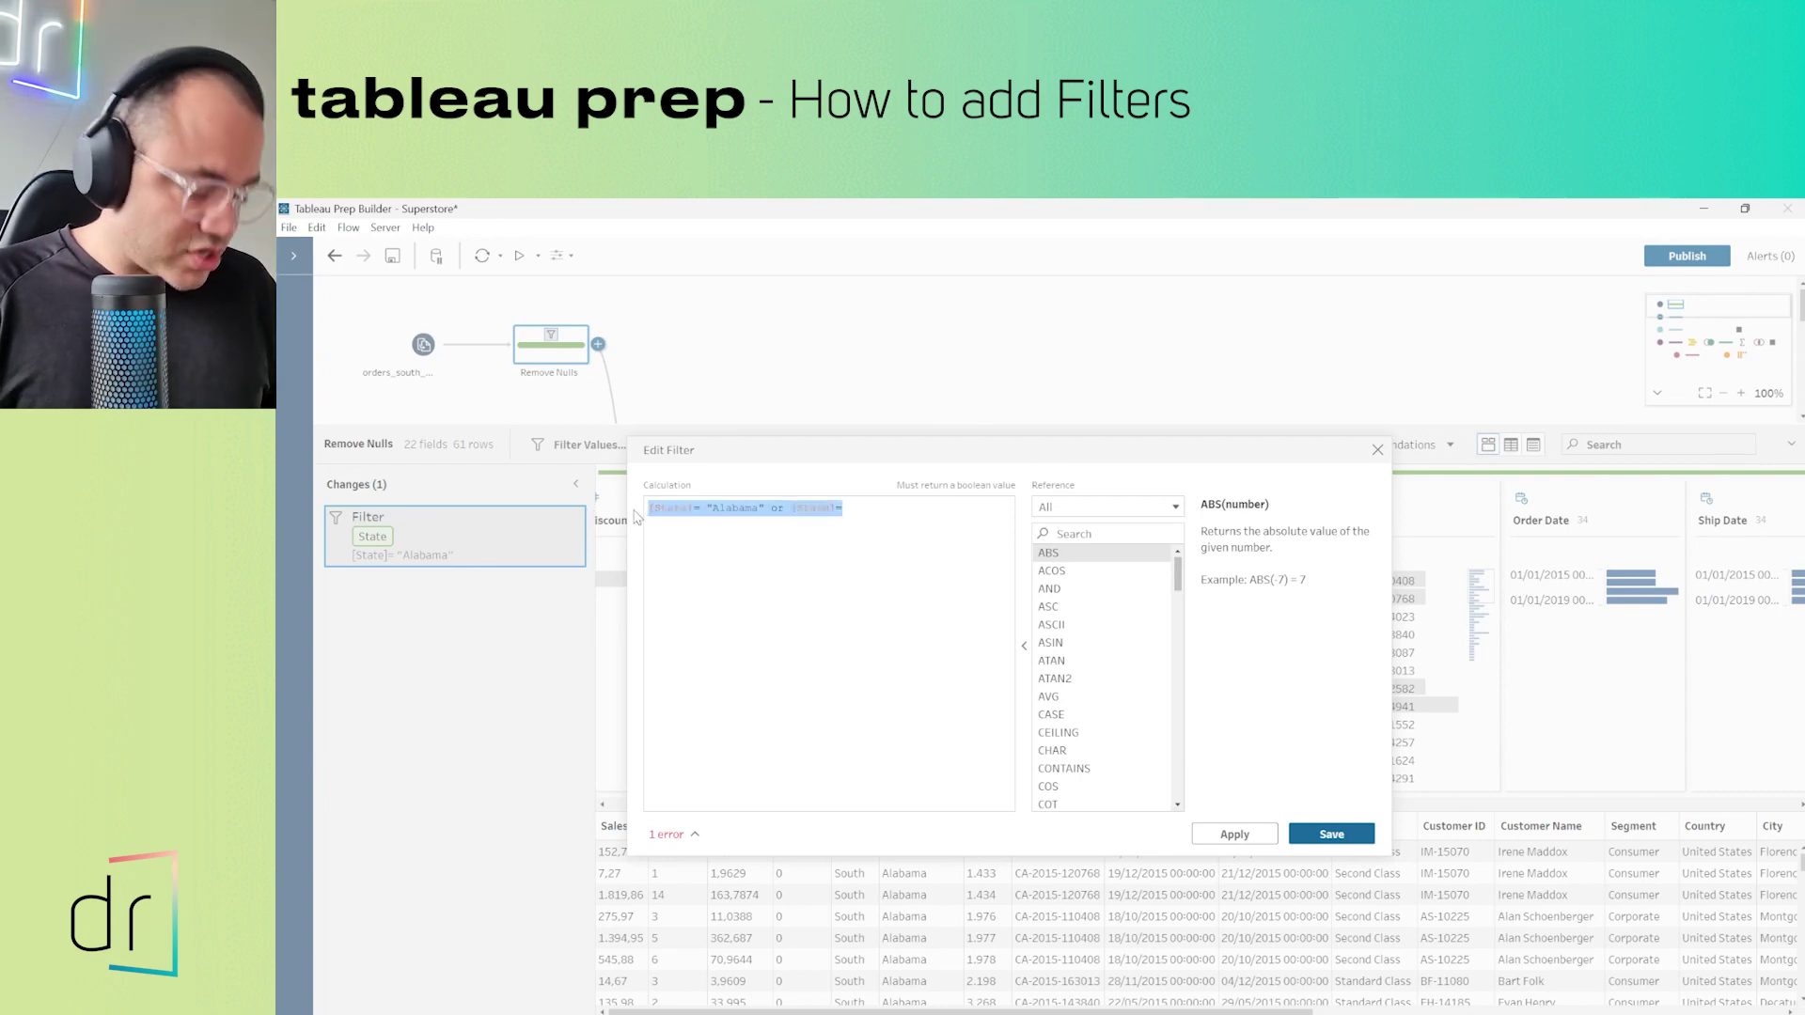
pyautogui.moveTo(843, 508); pyautogui.dragTo(768, 505)
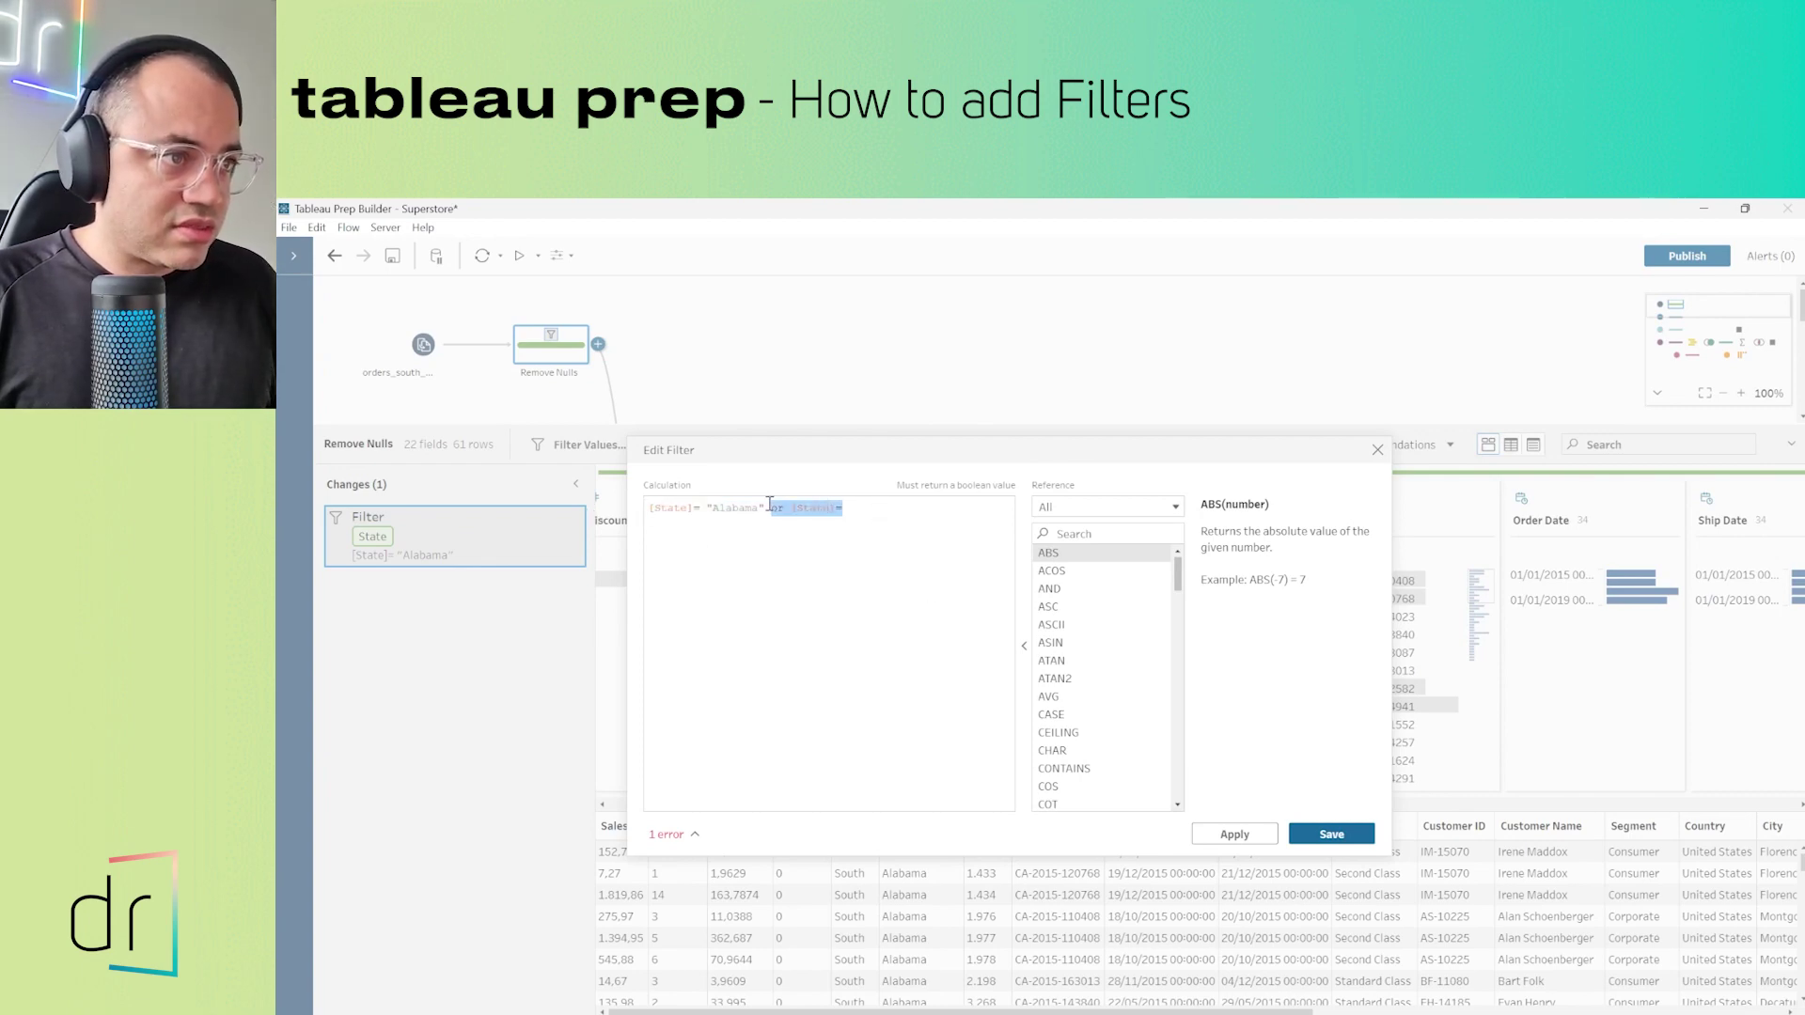
pyautogui.press('BackSpace')
pyautogui.click(1331, 833)
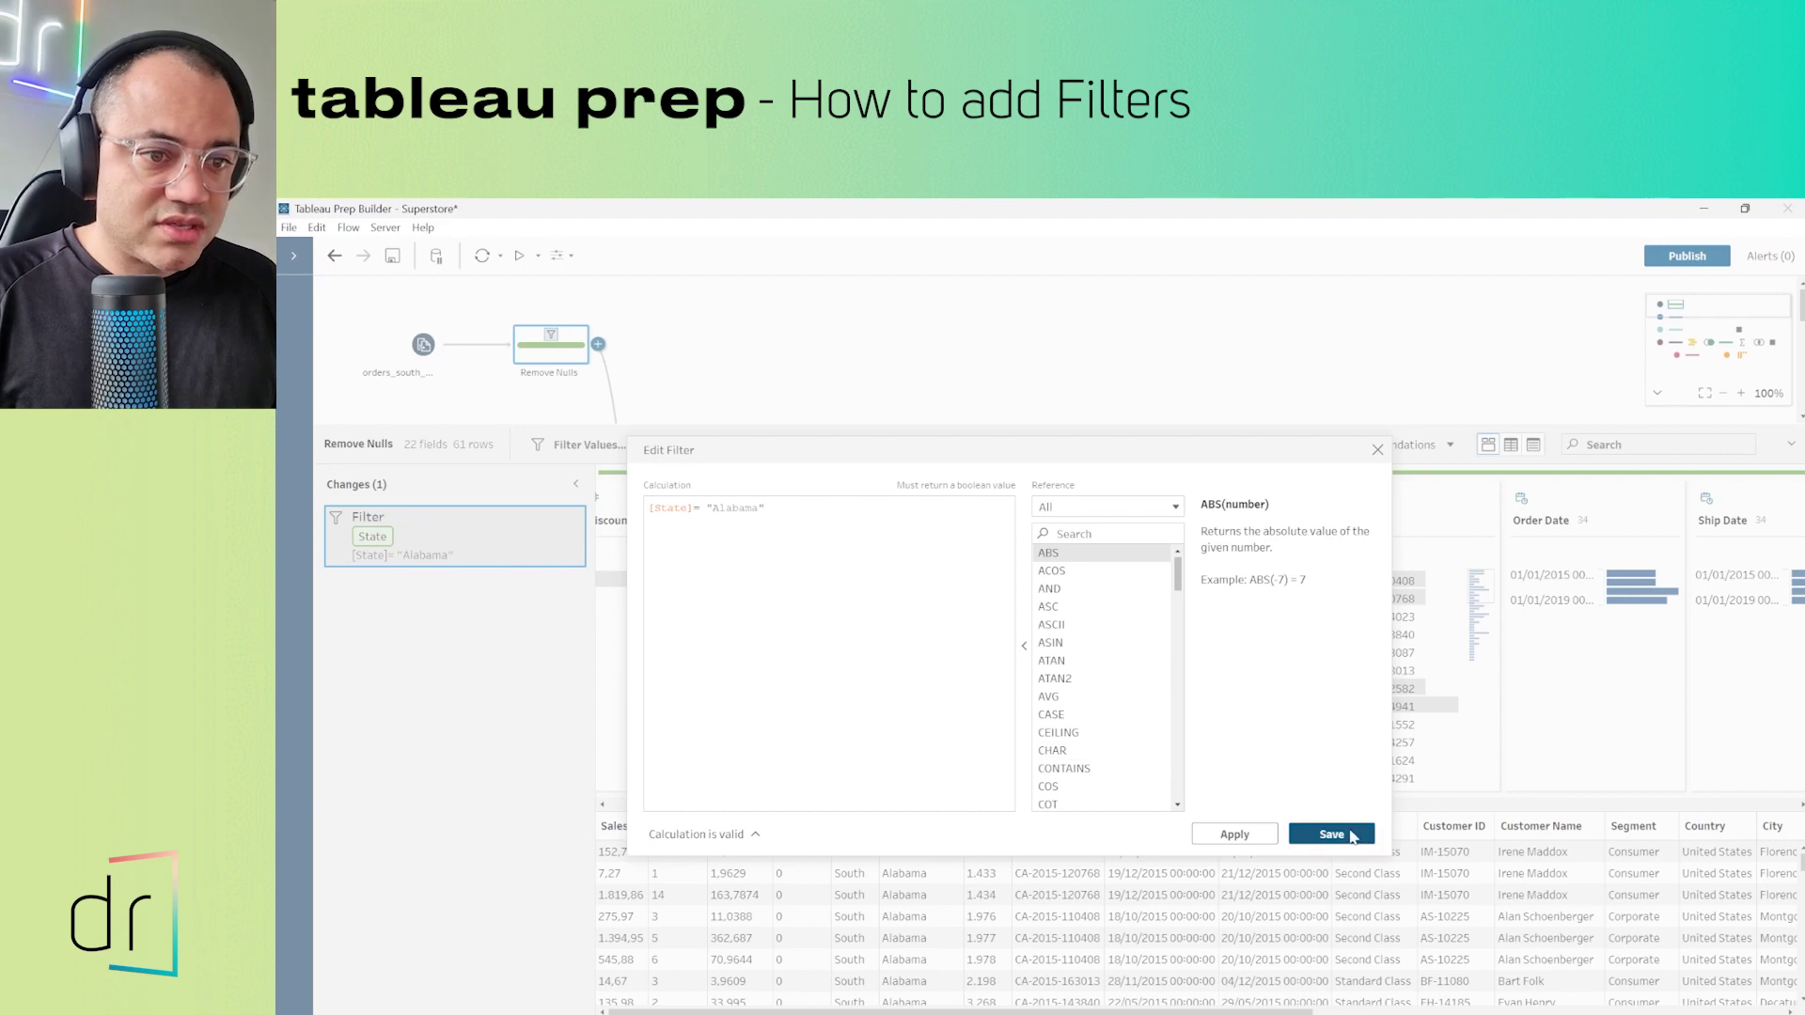
# - Replace the Alabama filter with a new calculation filter on State, [State] = "Alabama" OR [State] = "Georgia", and save it
pyautogui.click(575, 519)
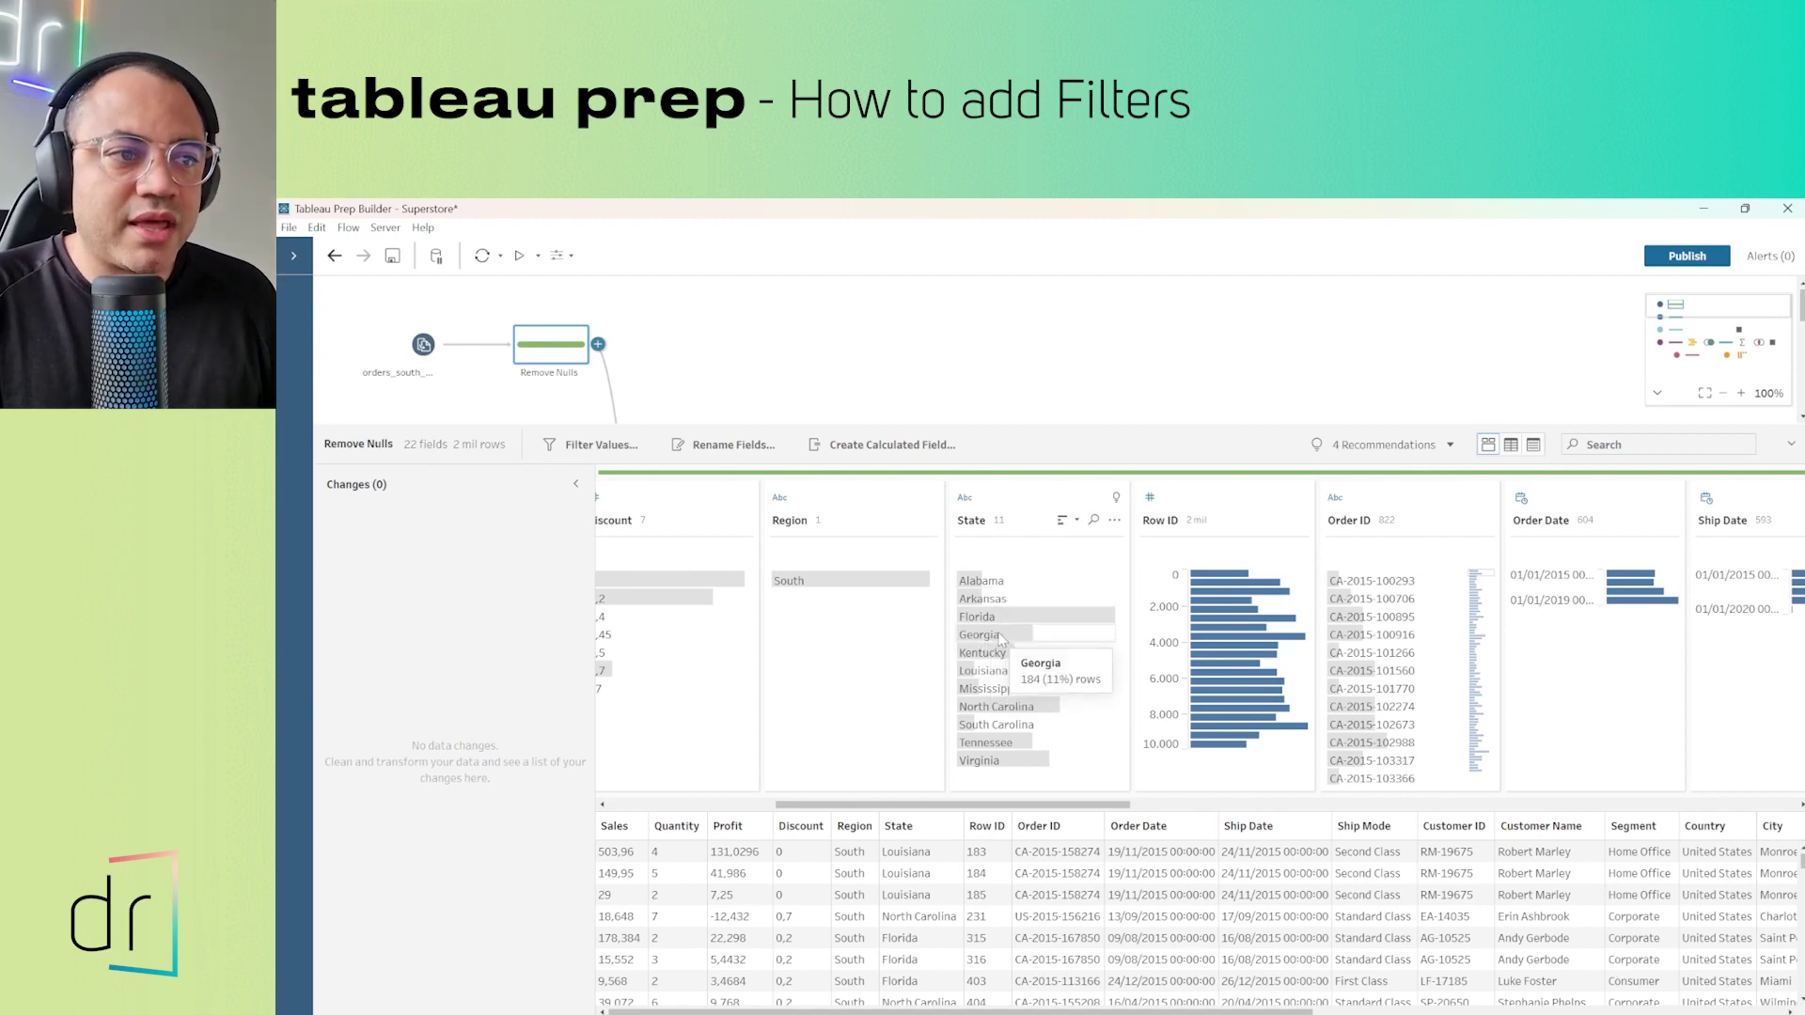
pyautogui.click(1115, 520)
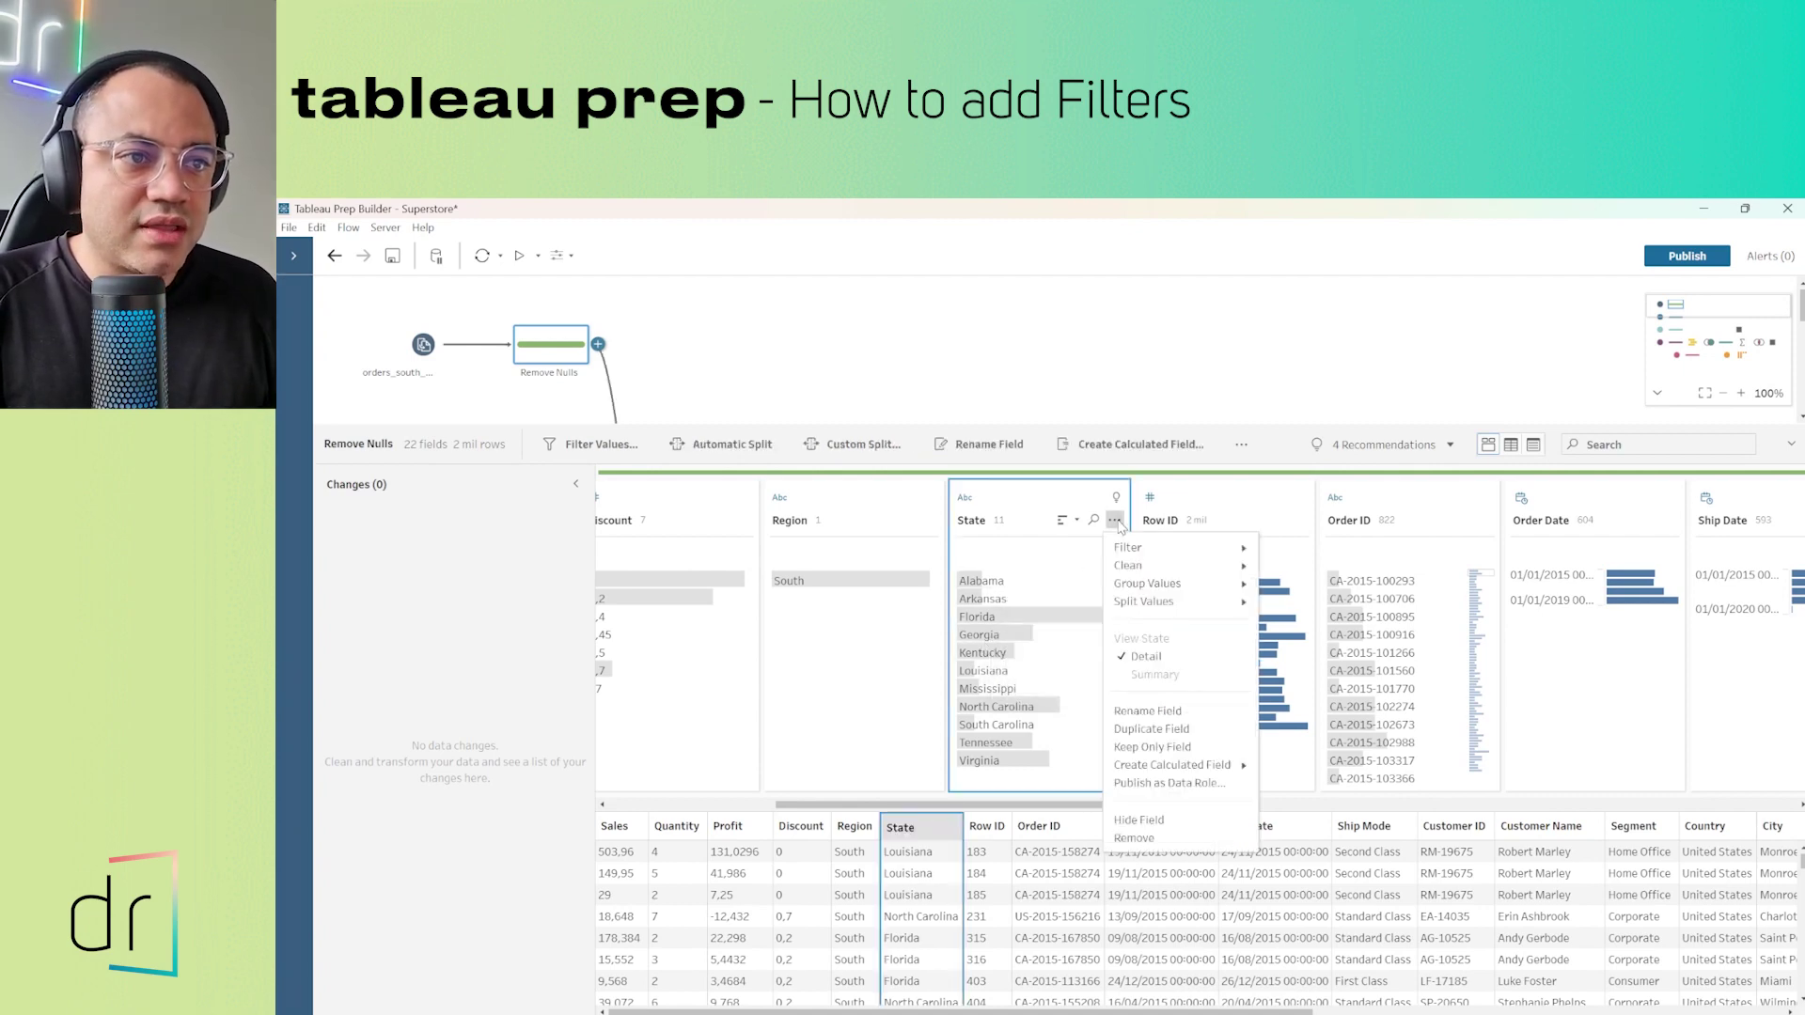
pyautogui.moveTo(1133, 547)
pyautogui.click(1301, 583)
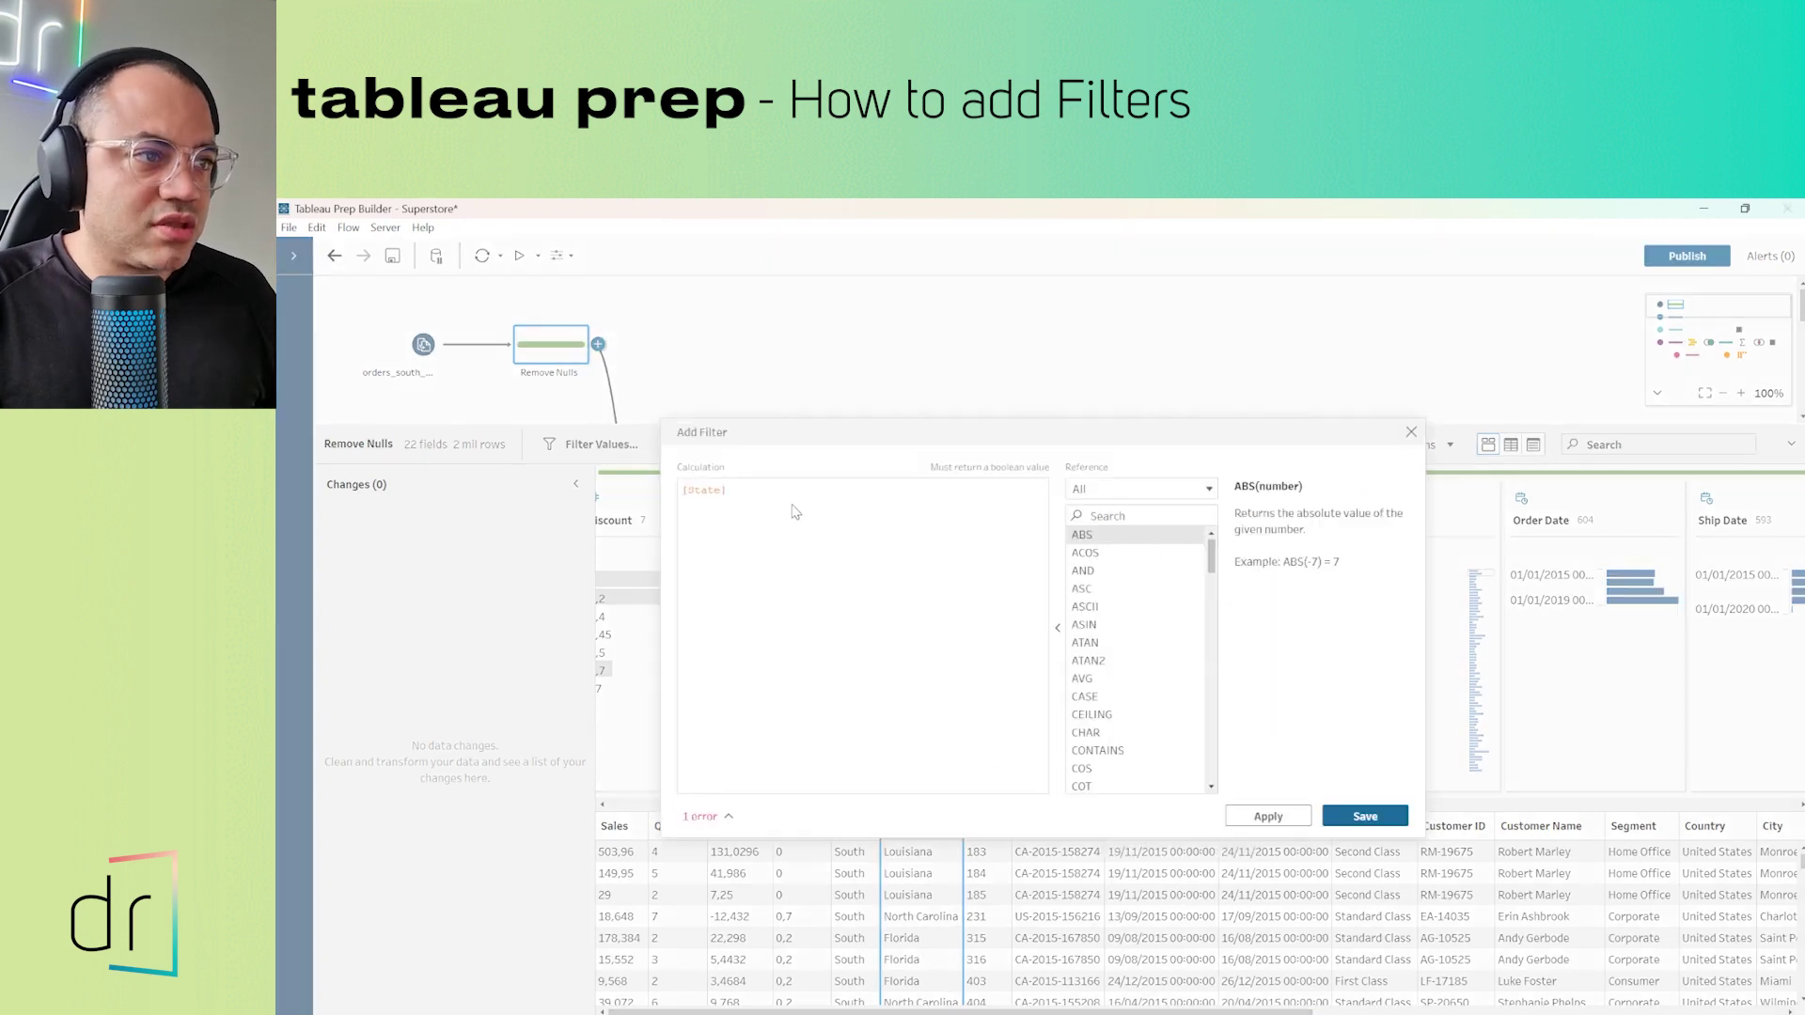
pyautogui.moveTo(776, 508); pyautogui.dragTo(574, 488)
pyautogui.write('[State]= "Alabama" or [State]=')
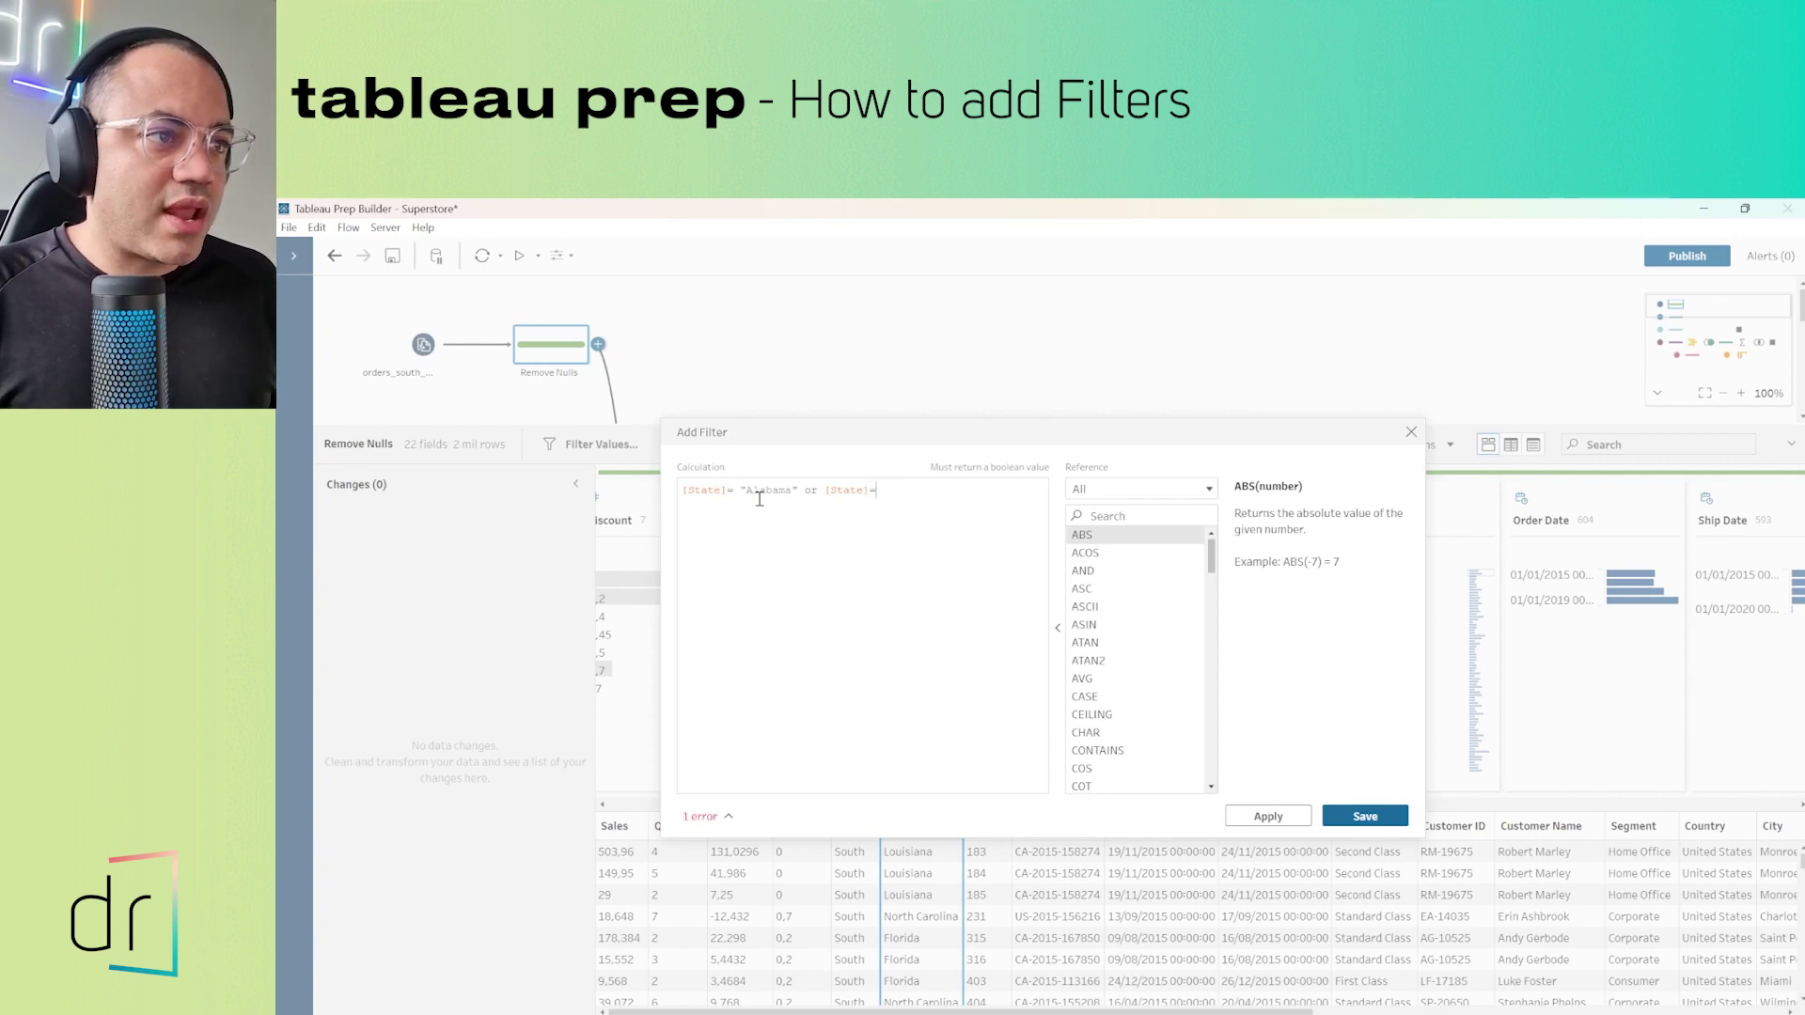
pyautogui.write('"')
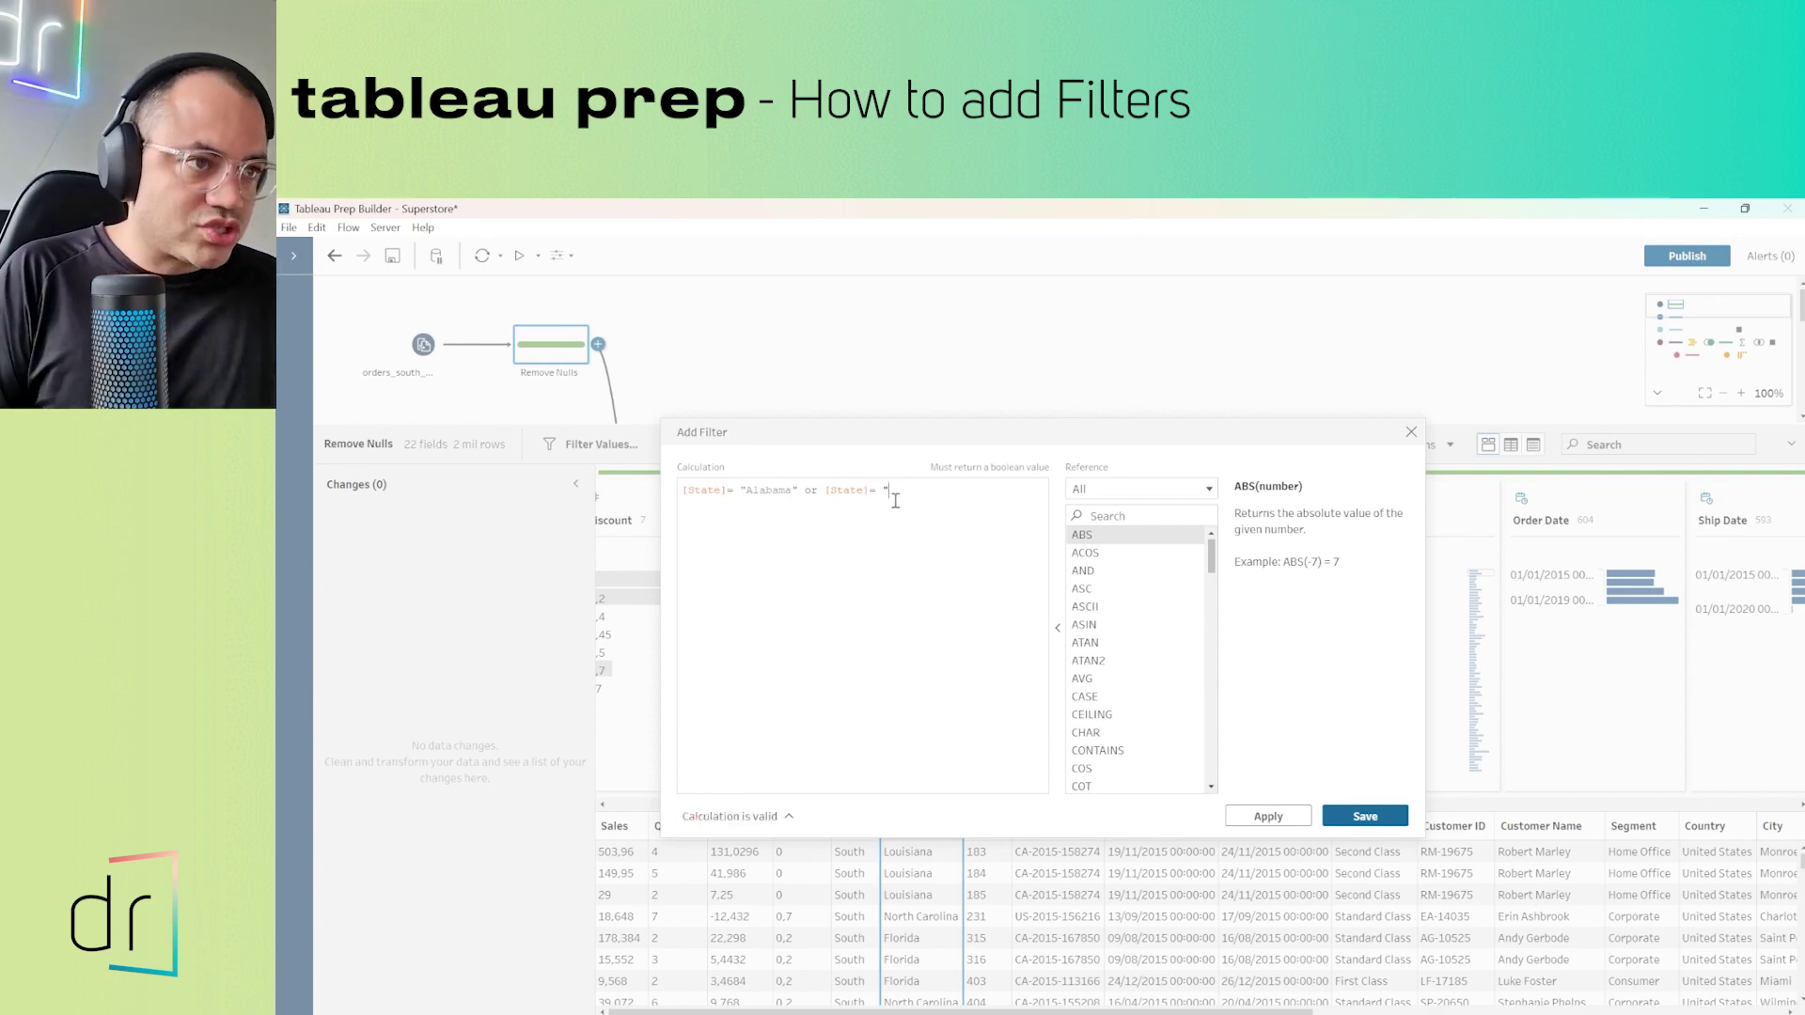
pyautogui.write('G')
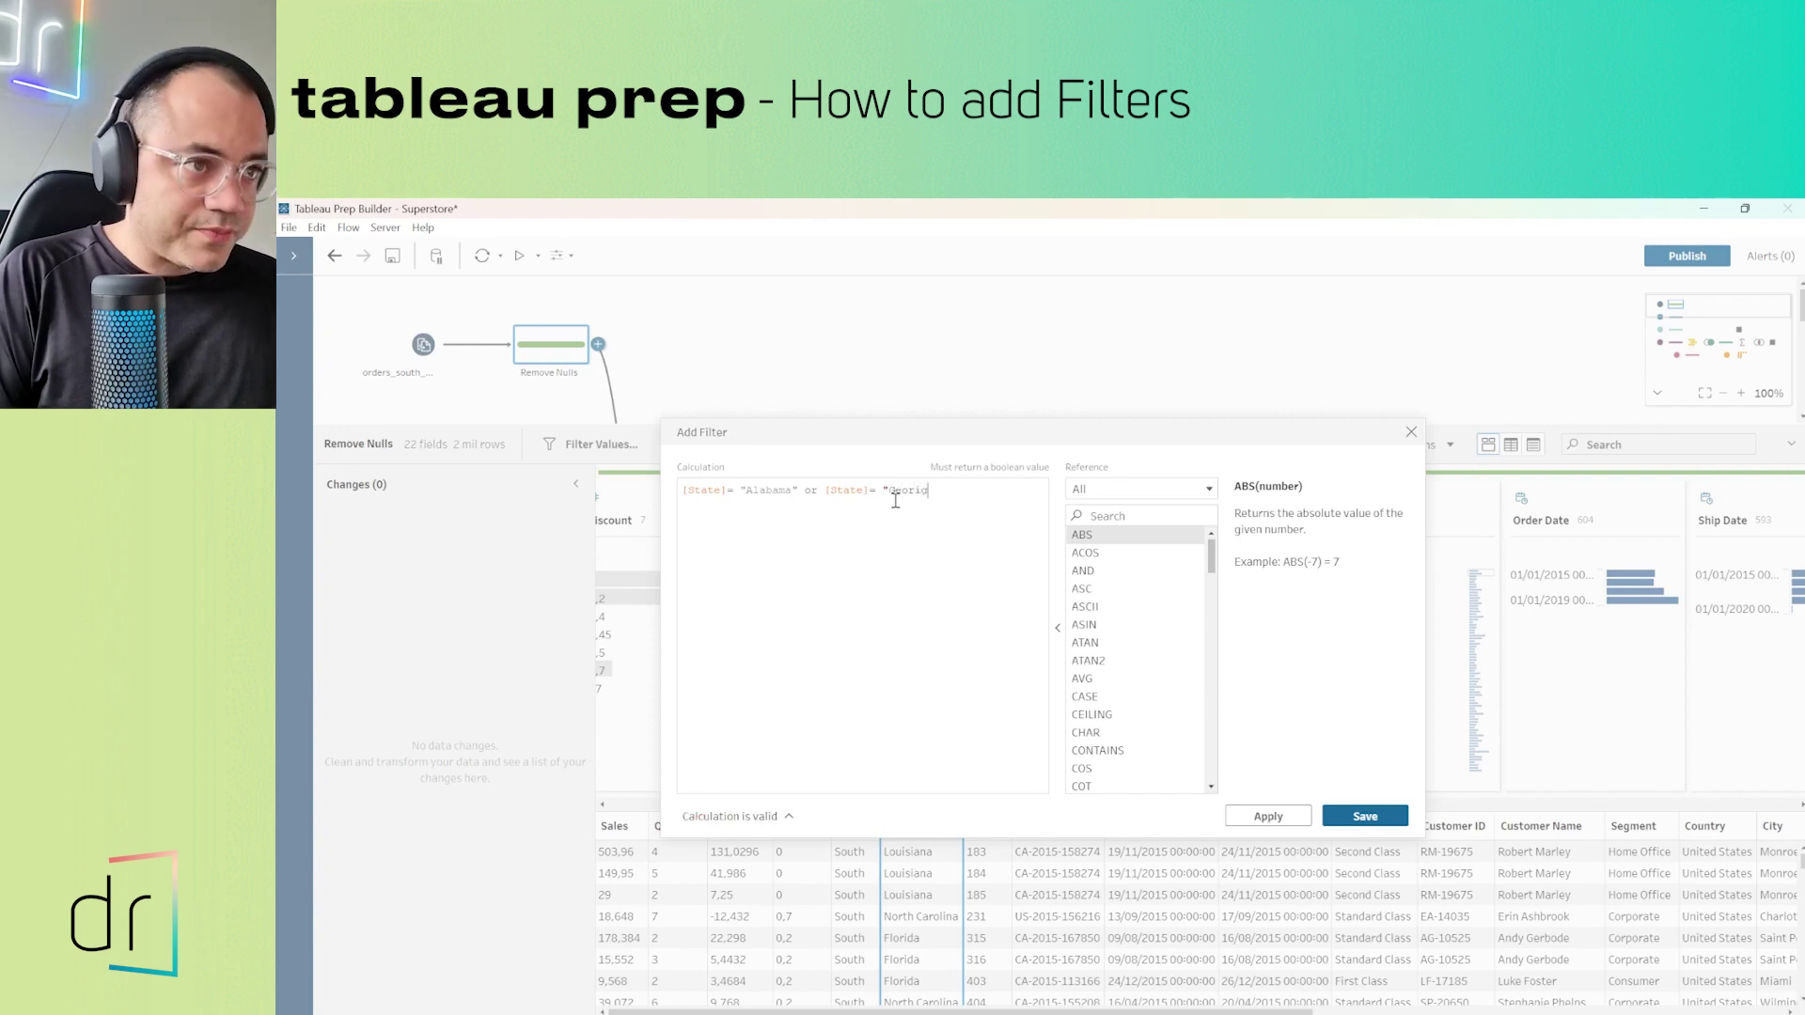
pyautogui.write('eorgia"')
pyautogui.press('Return')
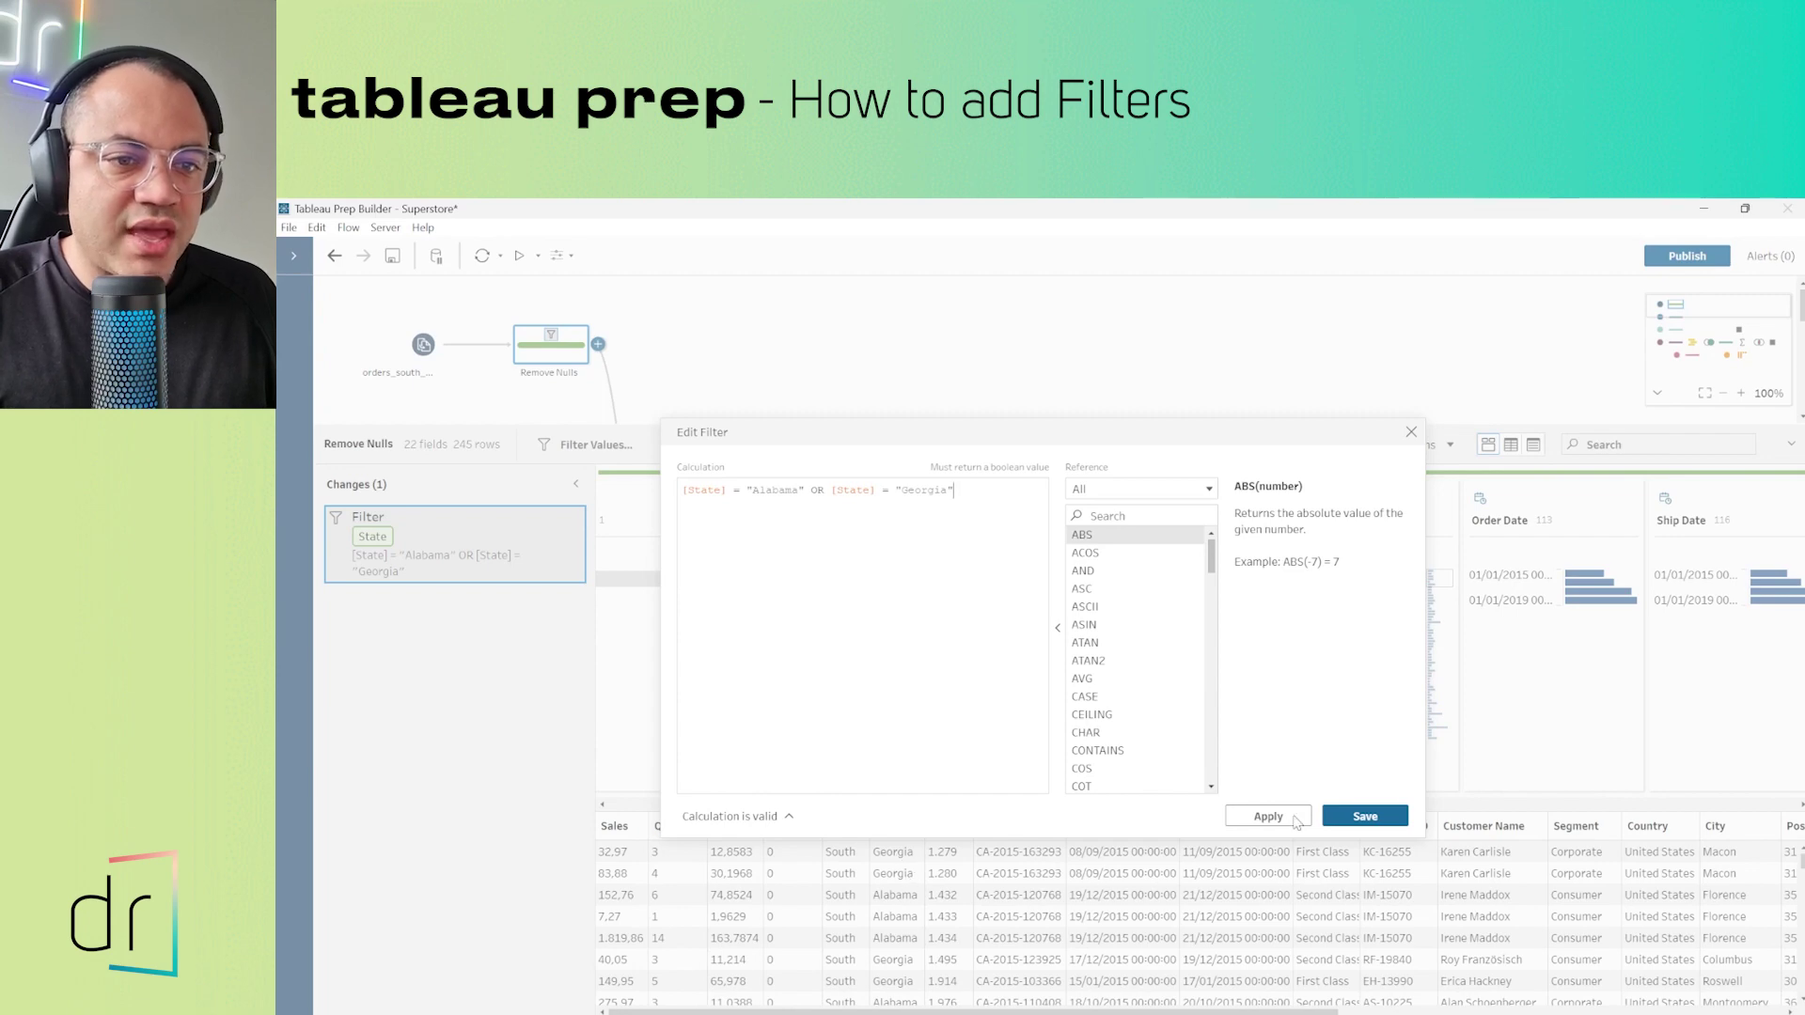
pyautogui.click(1365, 816)
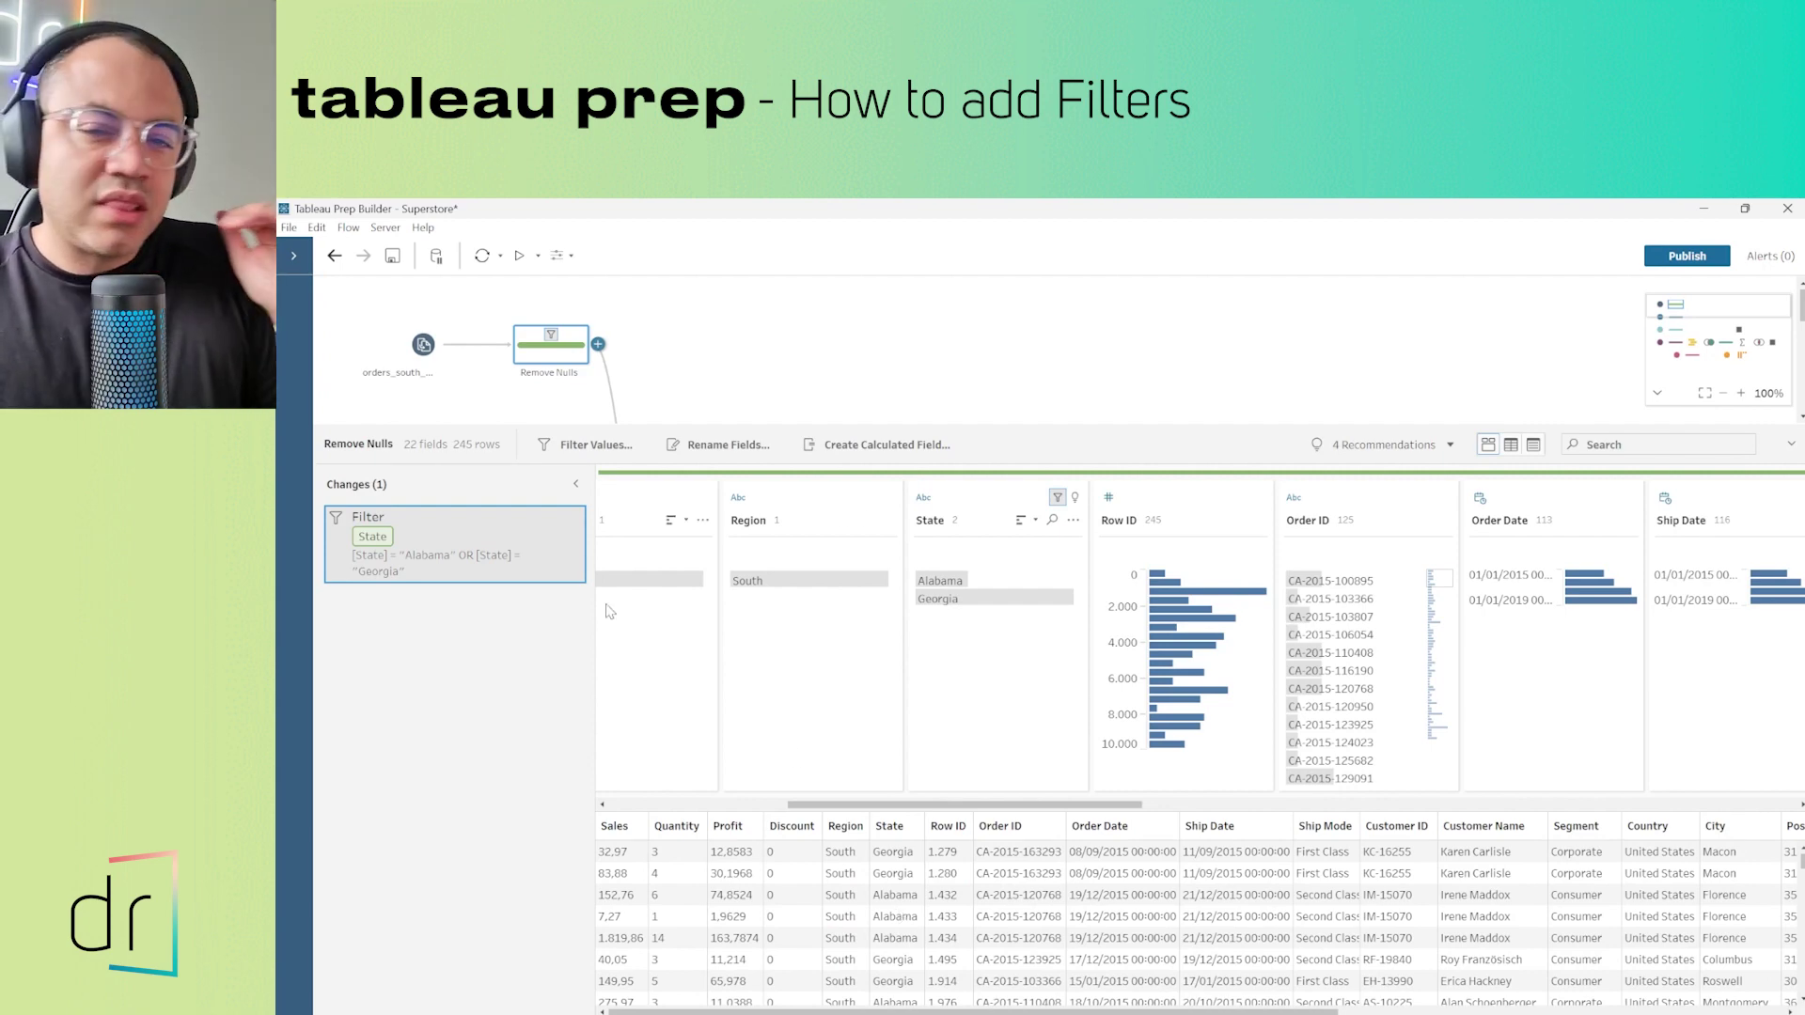
# - Edit the State filter calculation, enclosing both conditions in parentheses and changing each equality operator to ==
pyautogui.click(555, 520)
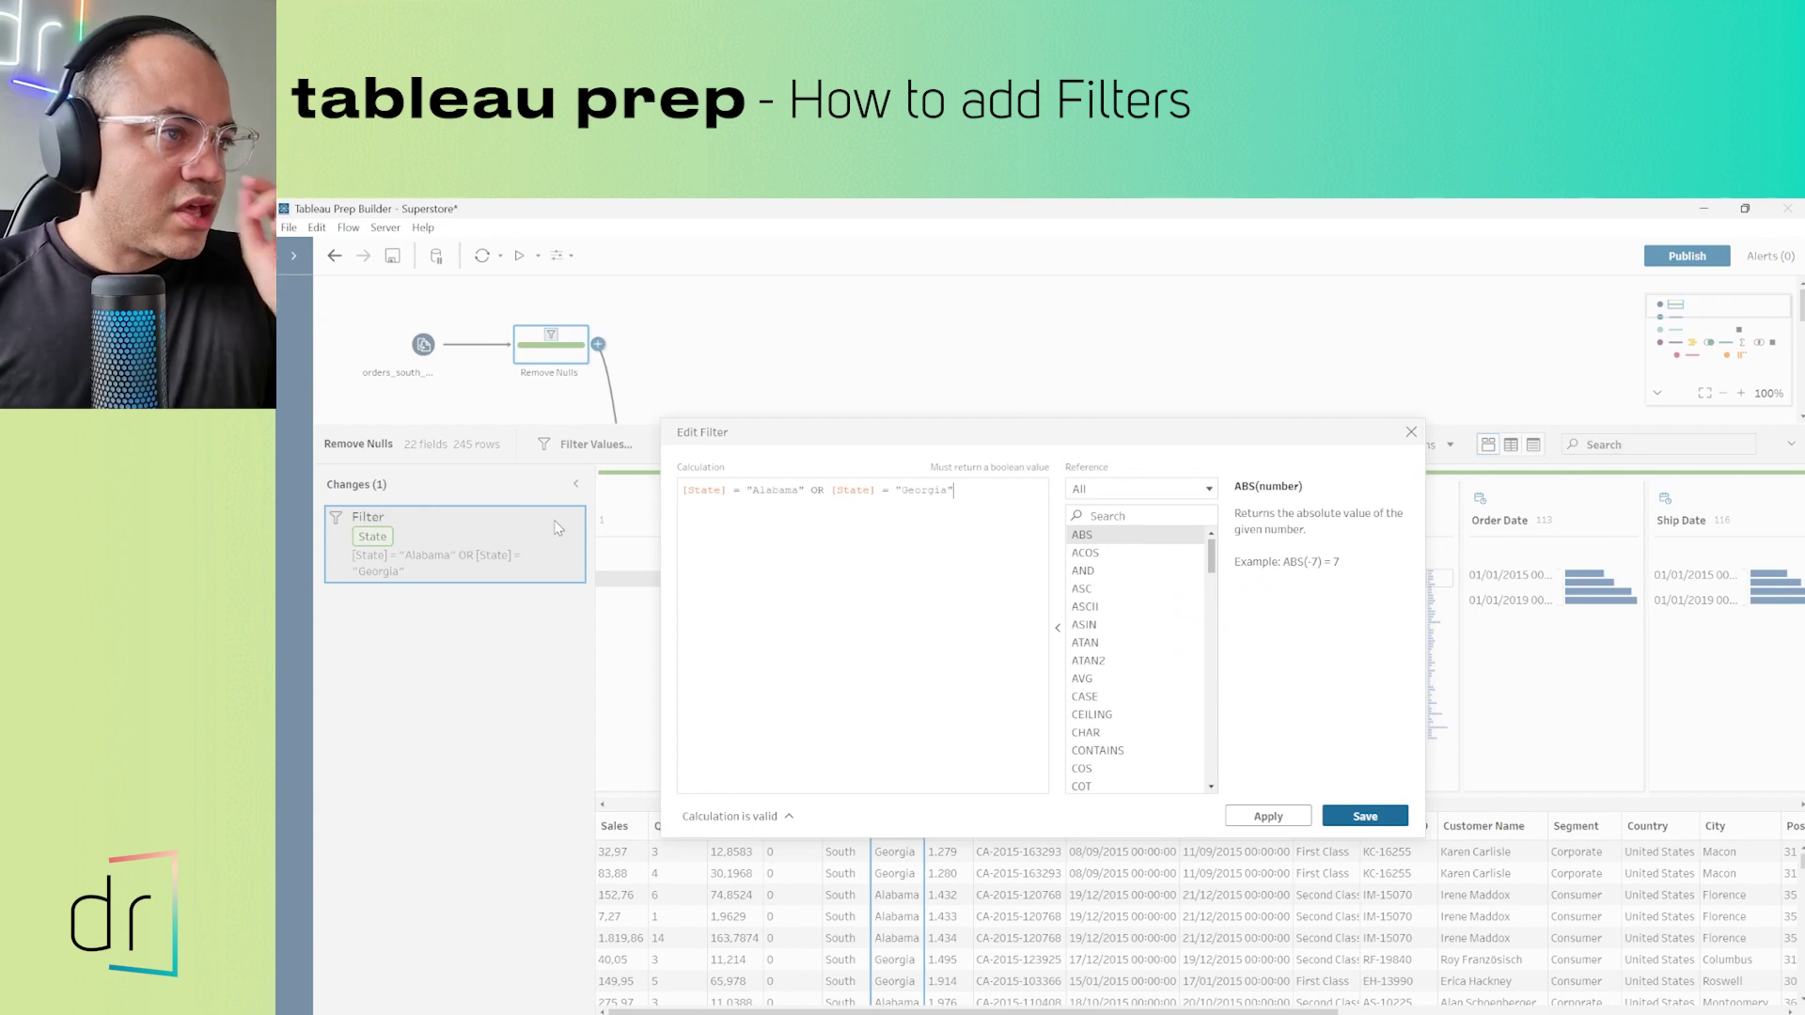
pyautogui.click(684, 490)
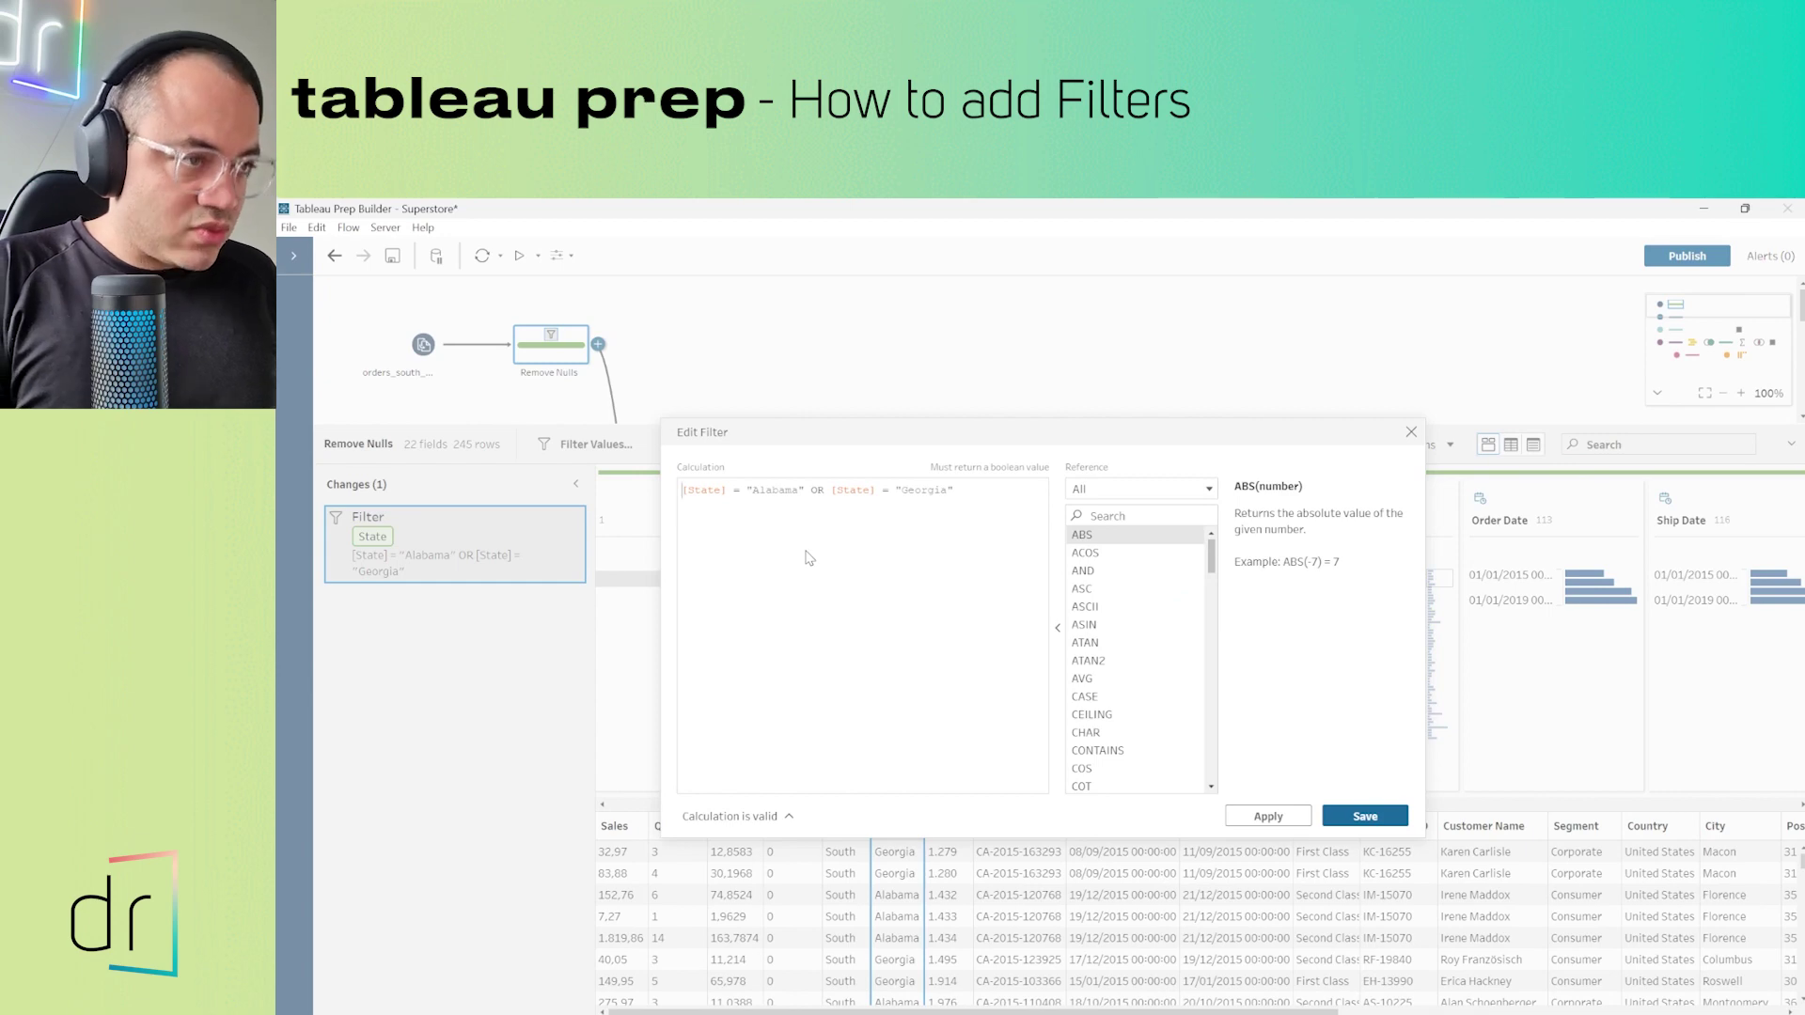
pyautogui.write('(')
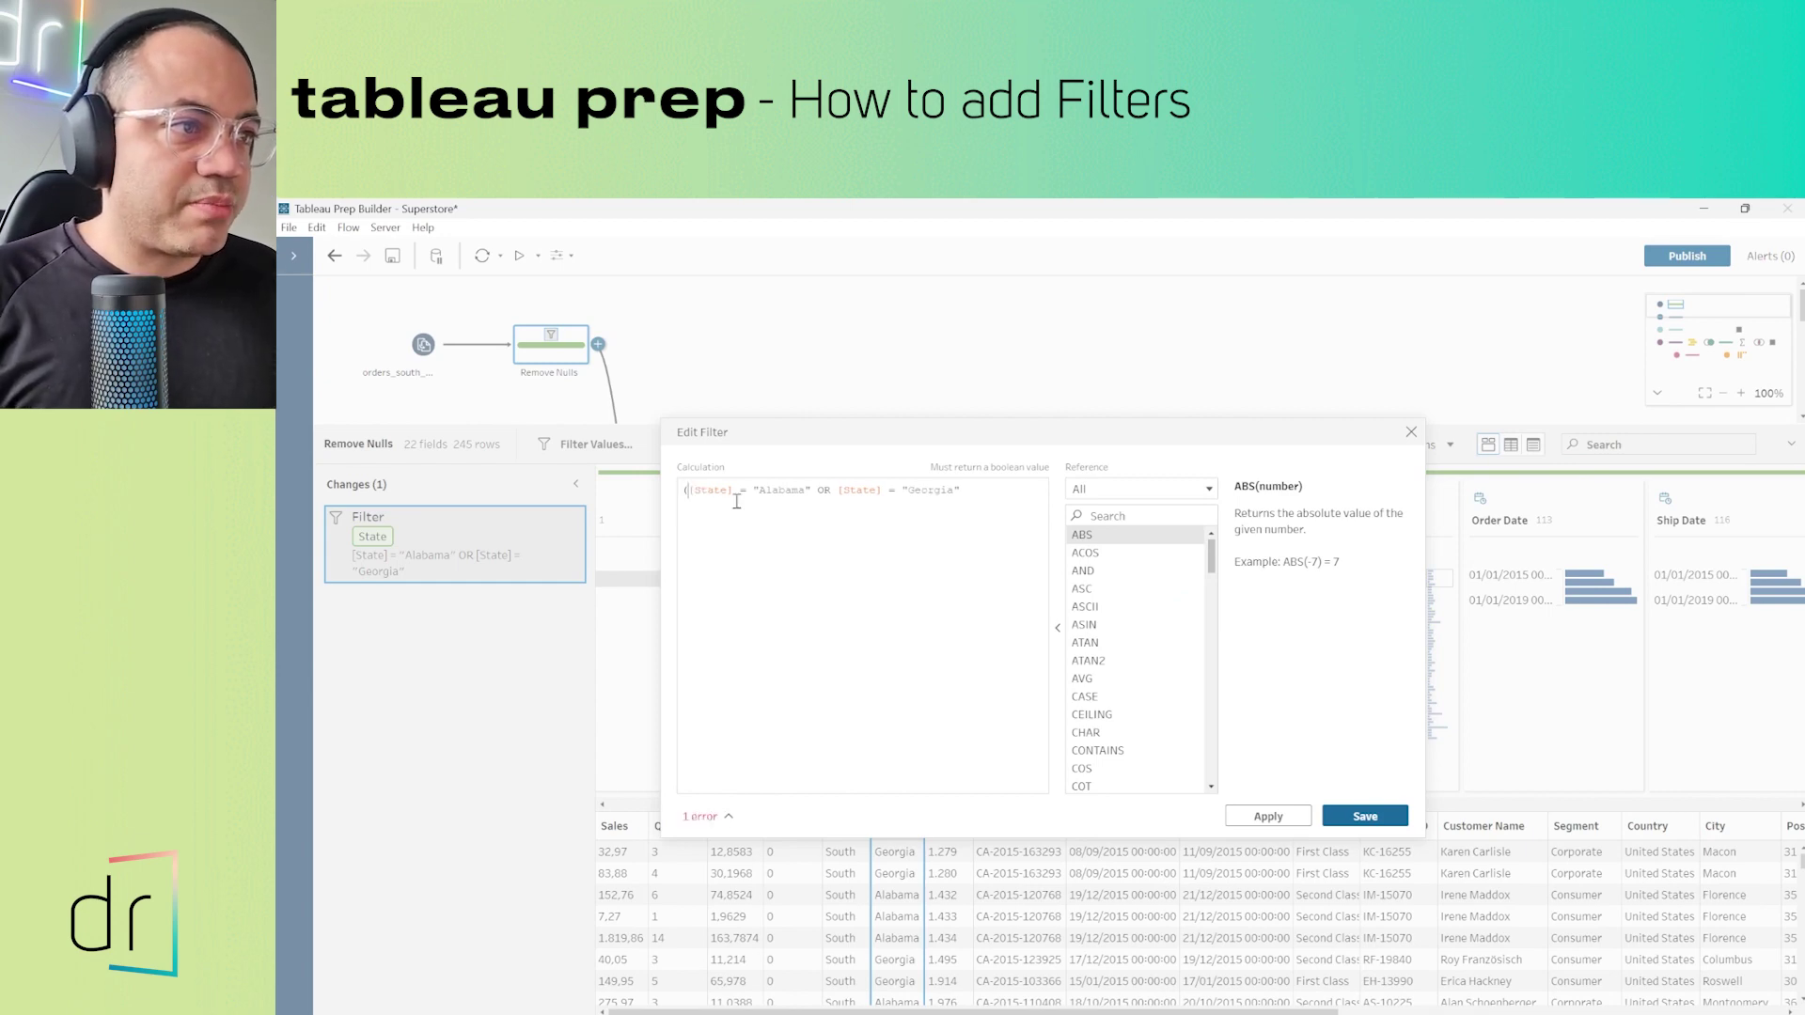
pyautogui.write('r')
pyautogui.press('BackSpace')
pyautogui.write(')')
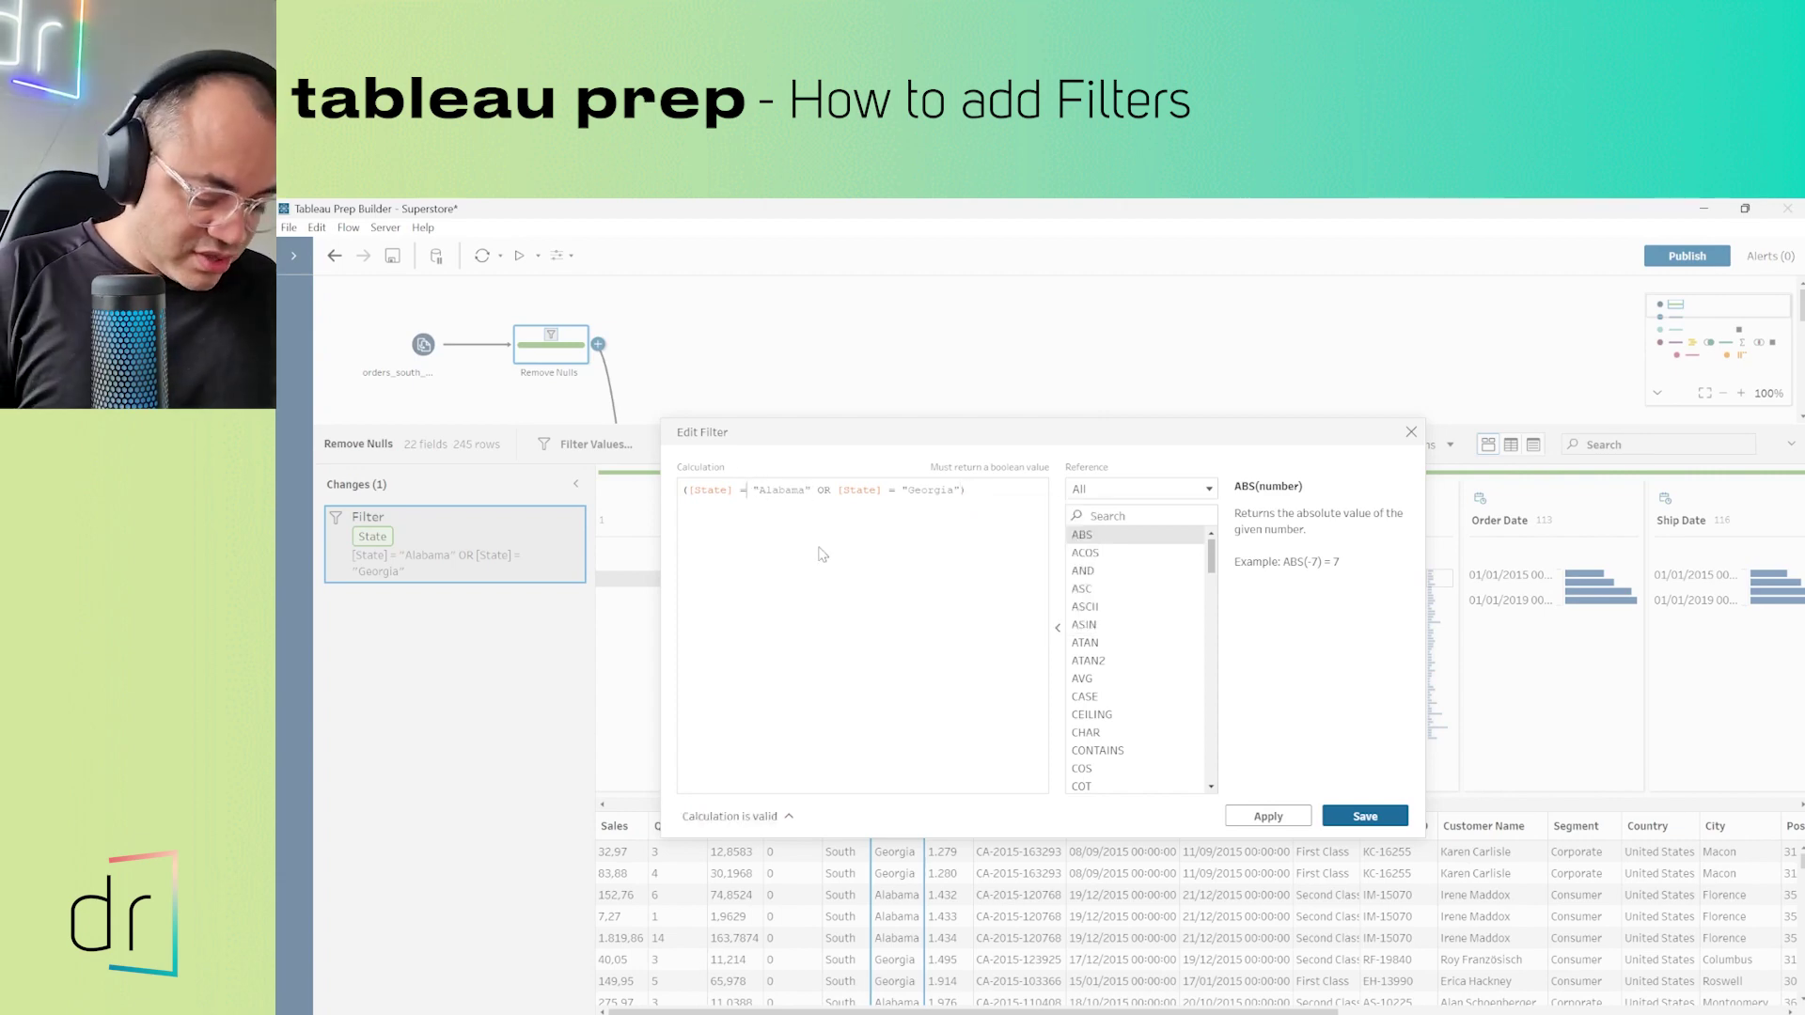
pyautogui.write('=')
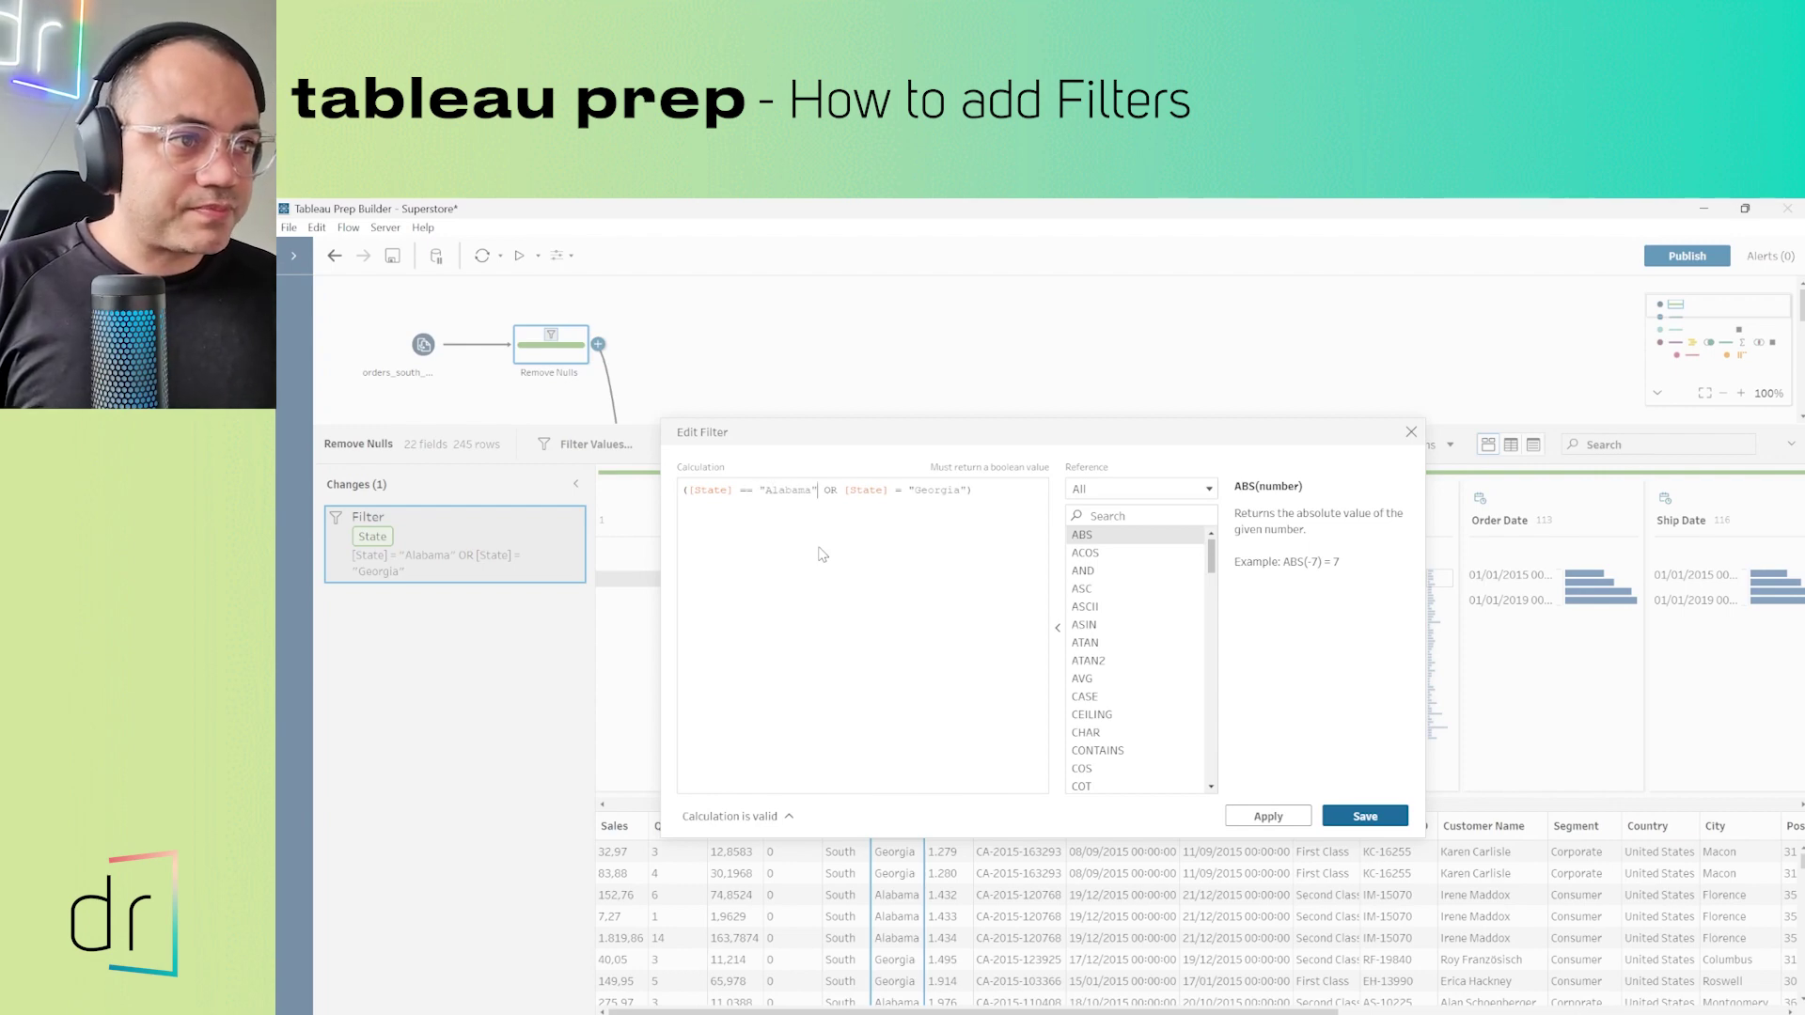
pyautogui.write('=')
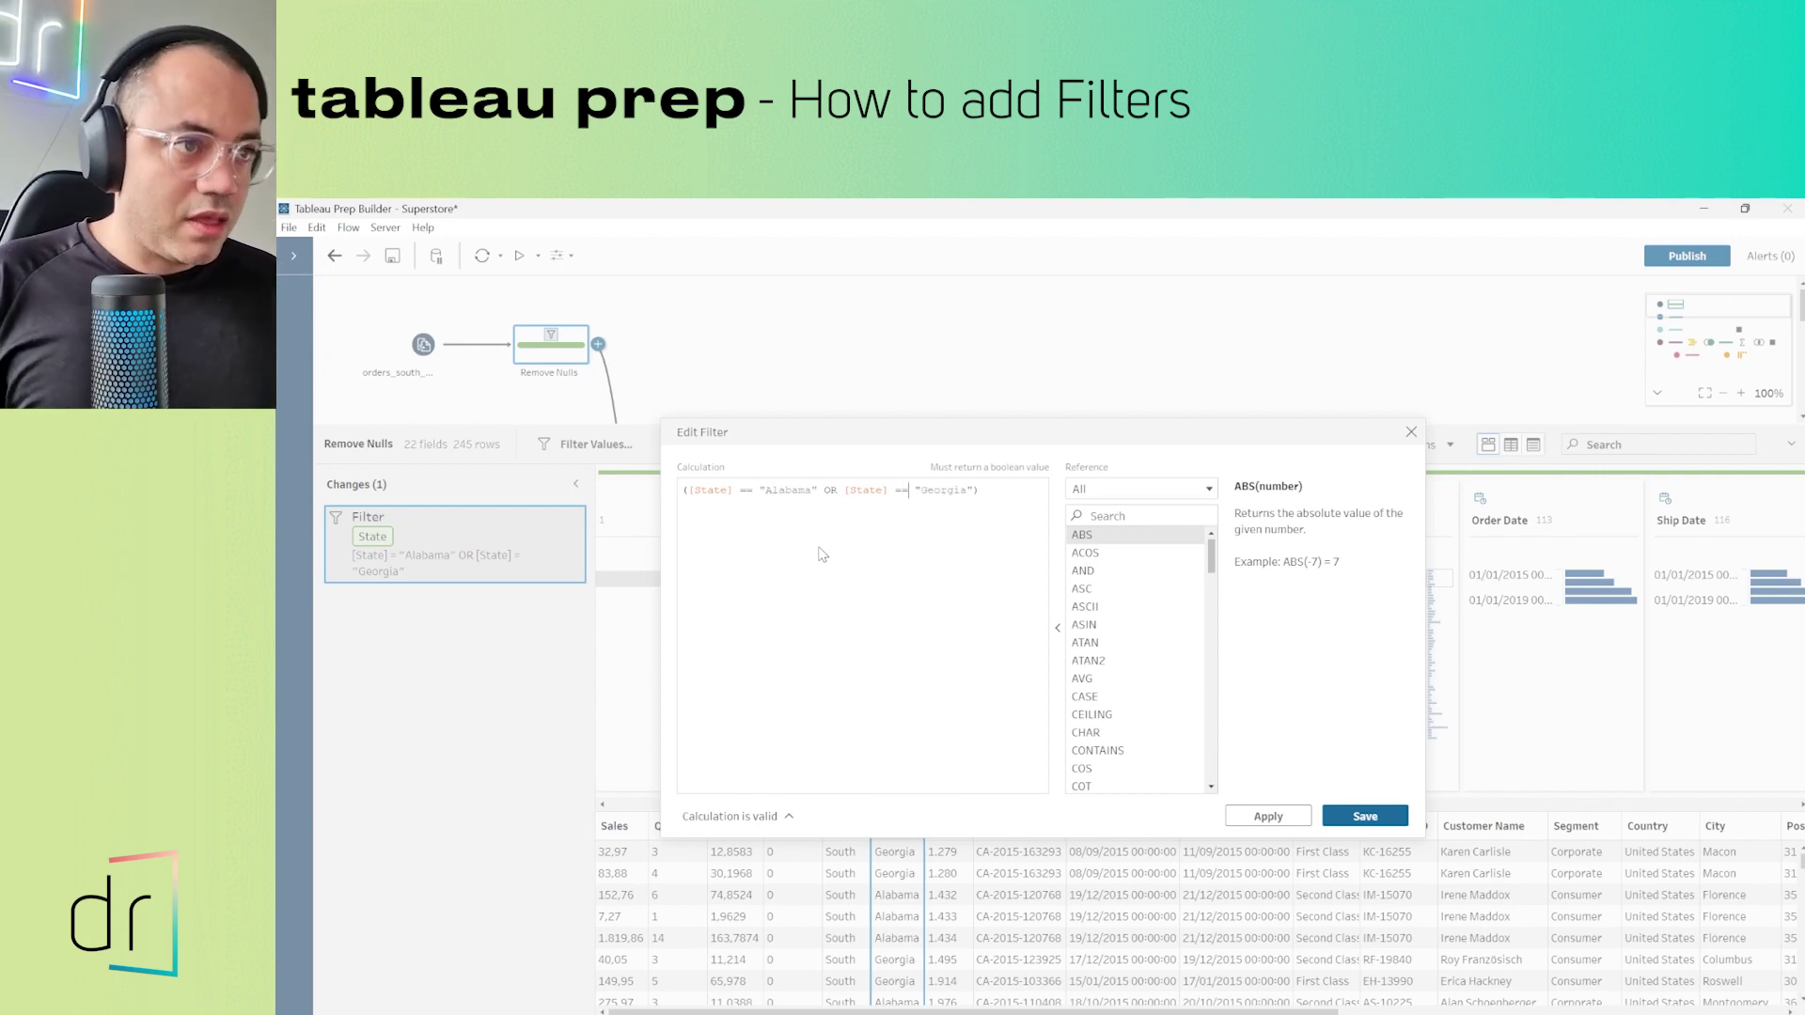
# - Wrap the whole Alabama OR Georgia expression in a second, outer pair of parentheses
pyautogui.moveTo(686, 490); pyautogui.dragTo(981, 491)
pyautogui.click(997, 495)
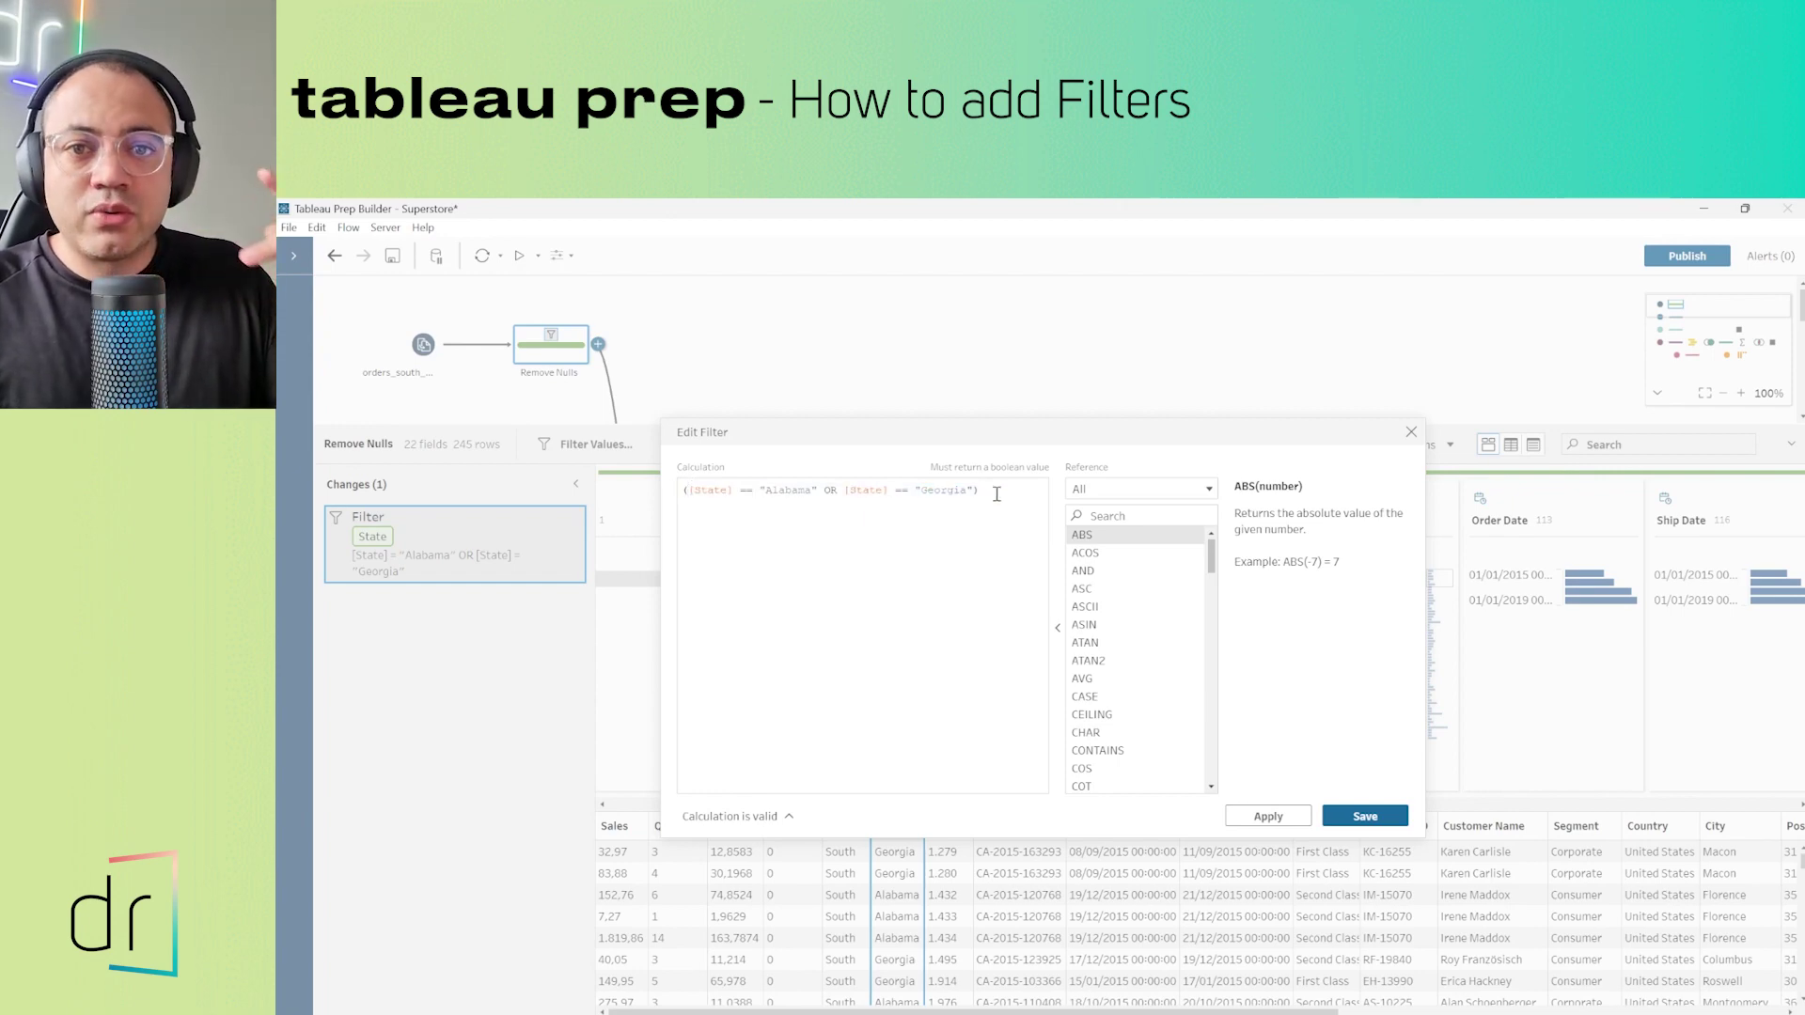
pyautogui.write(')')
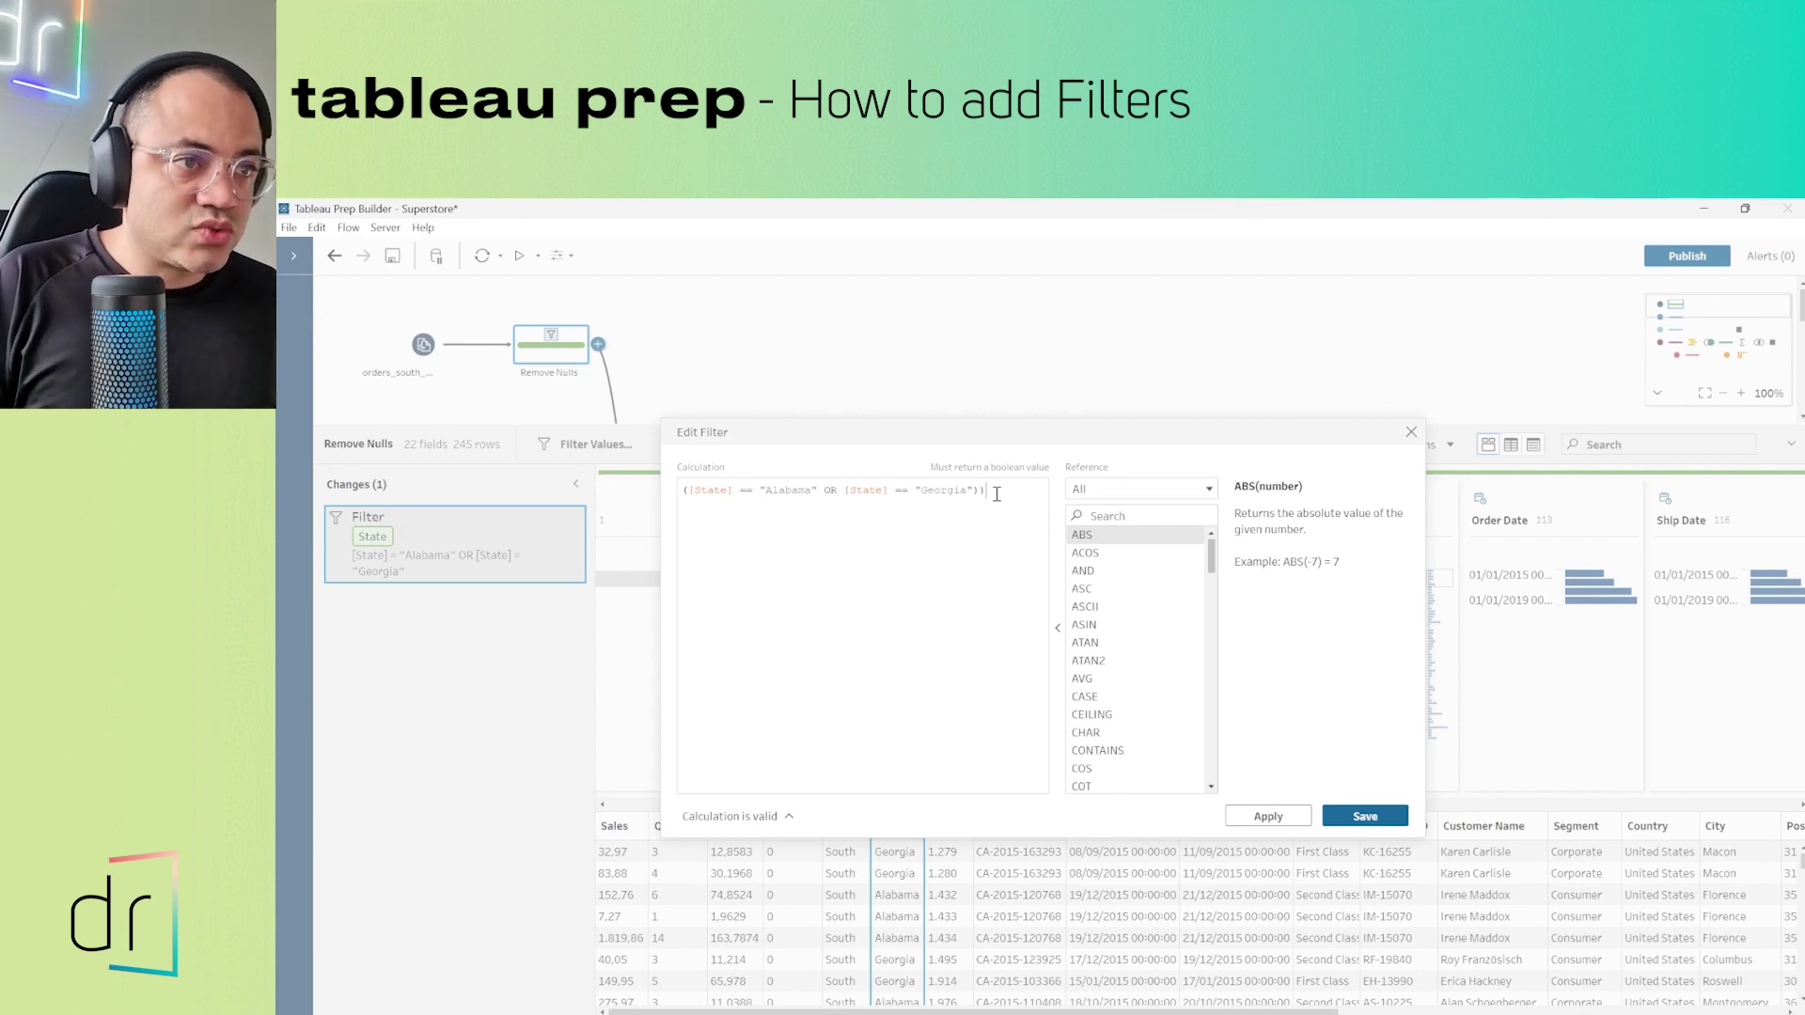
pyautogui.click(681, 519)
pyautogui.write('(')
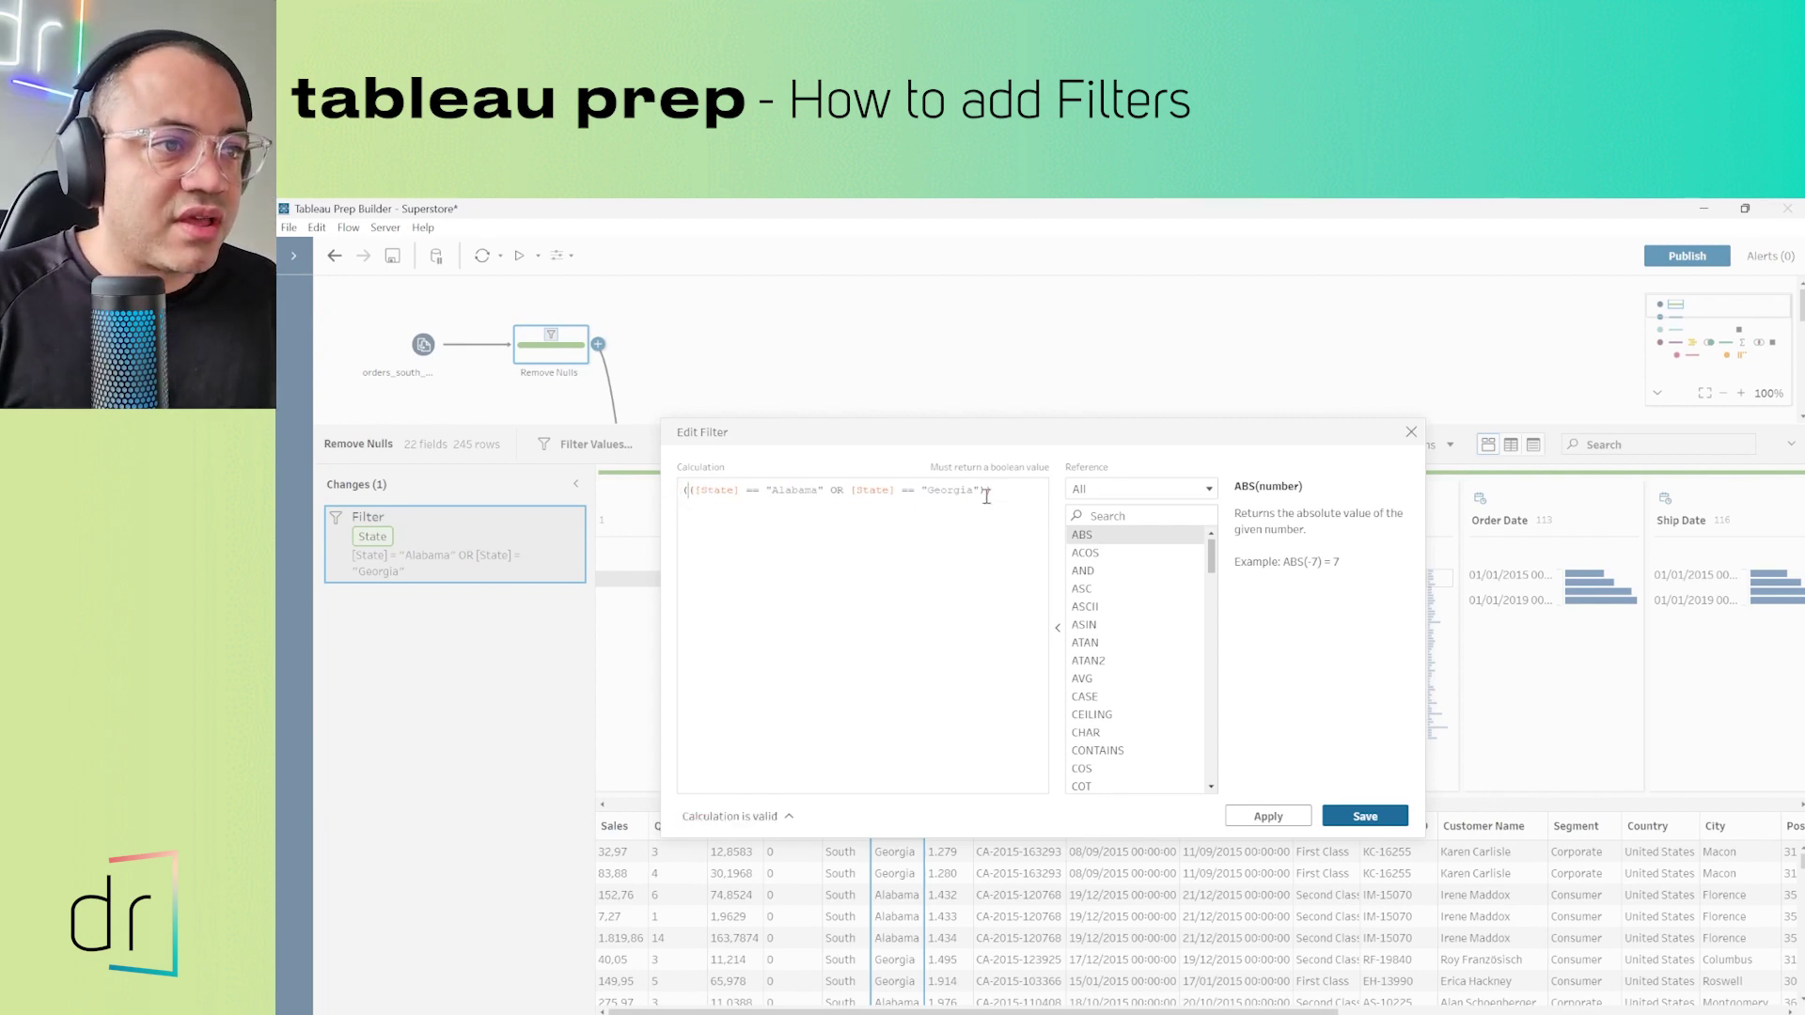
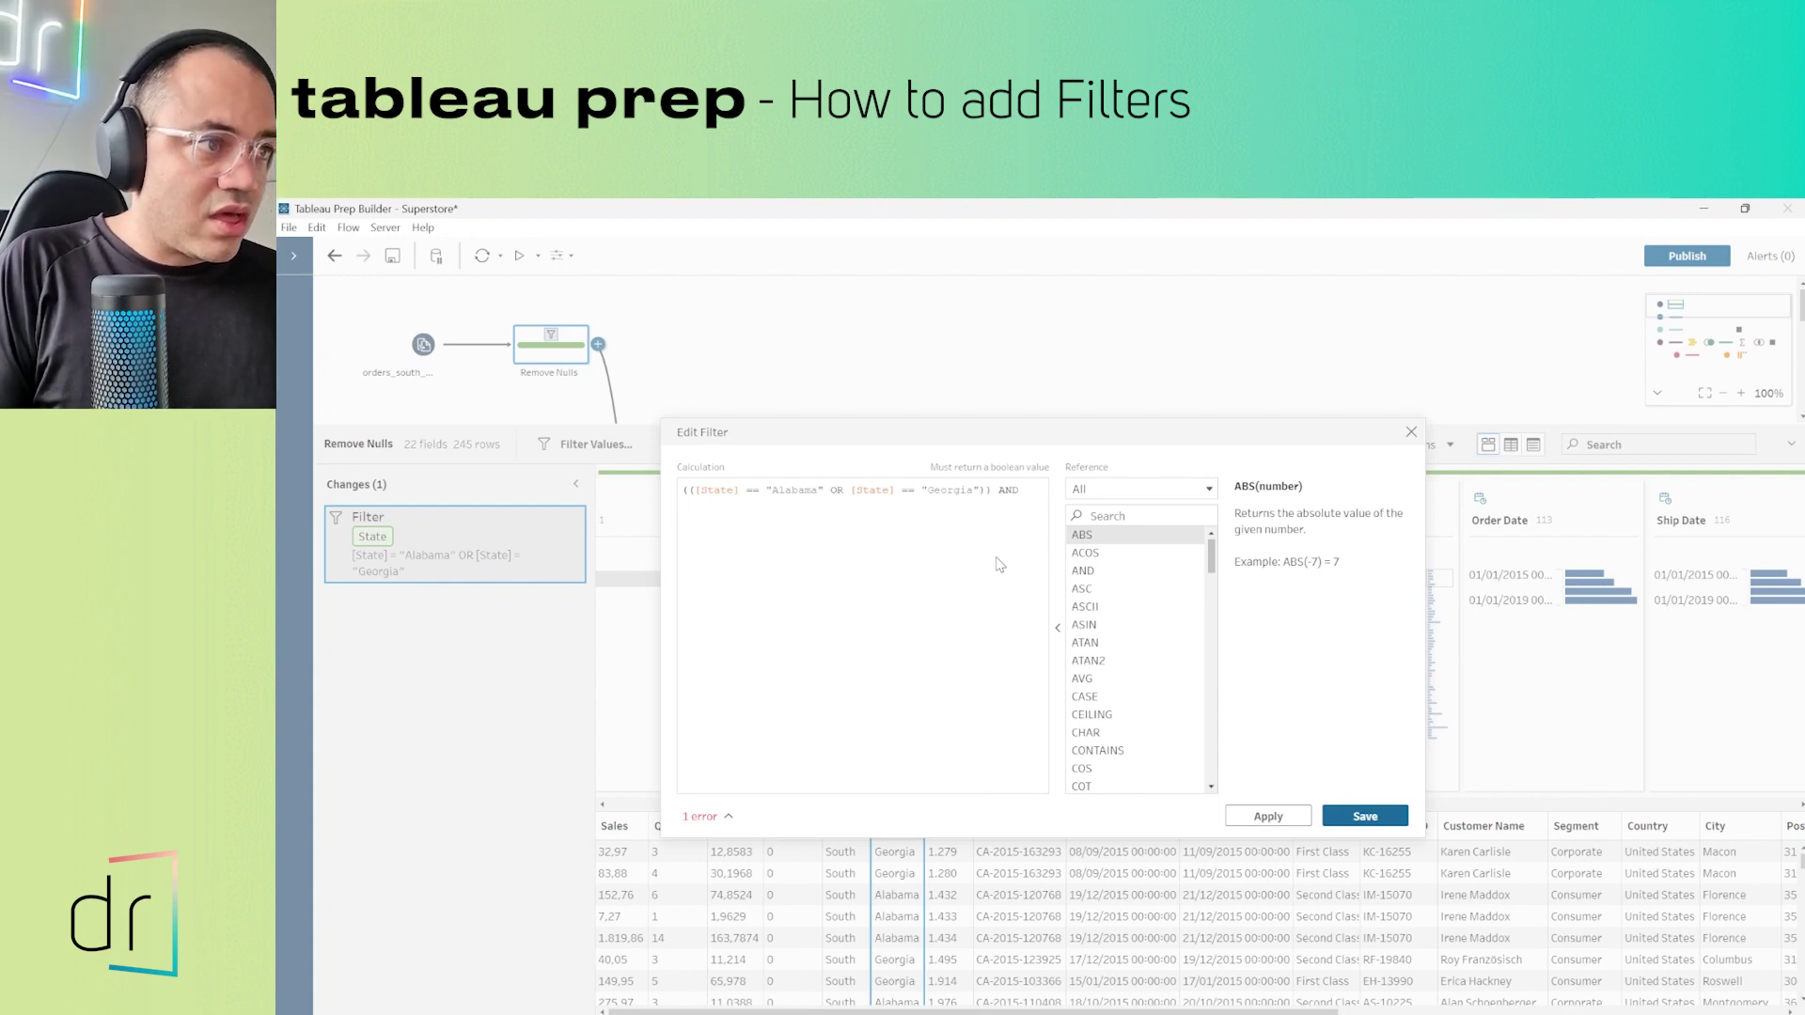
# - Complete the filter calculation with ([Ship Mode]=="First Class") in double parentheses after AND, then apply and save it
pyautogui.write('((')
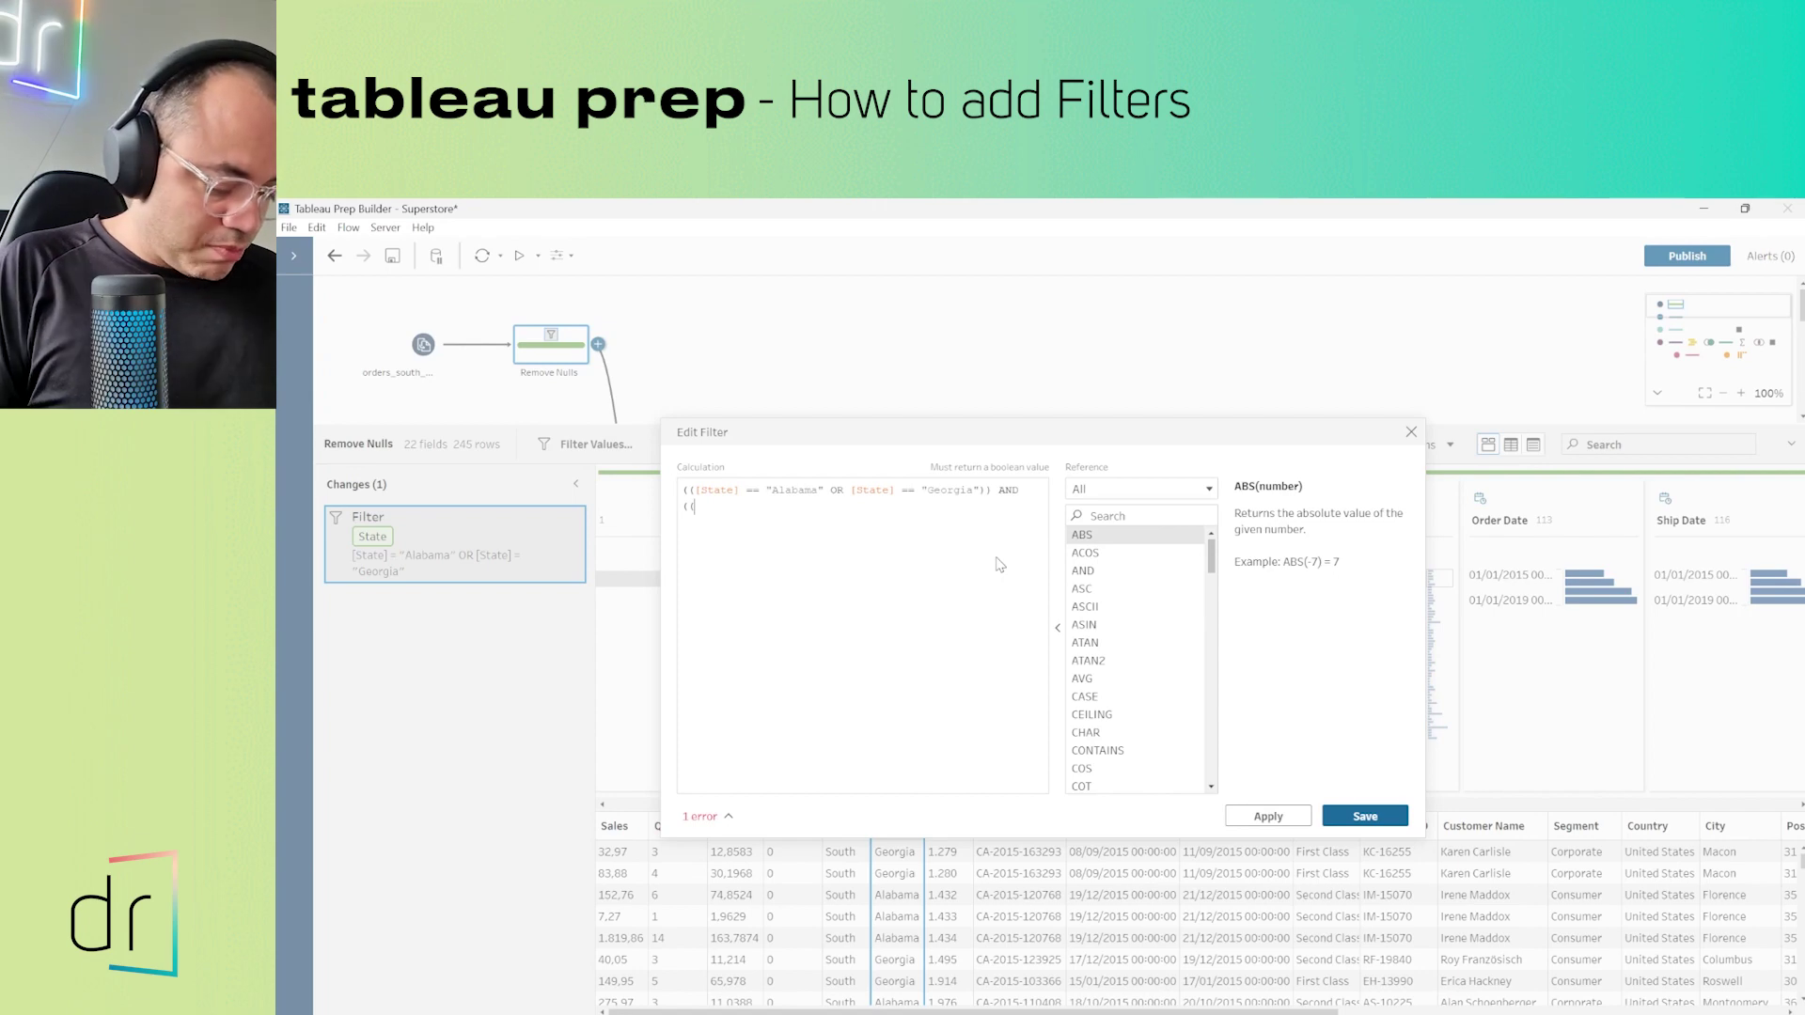
pyautogui.write('Ship')
pyautogui.press('Return')
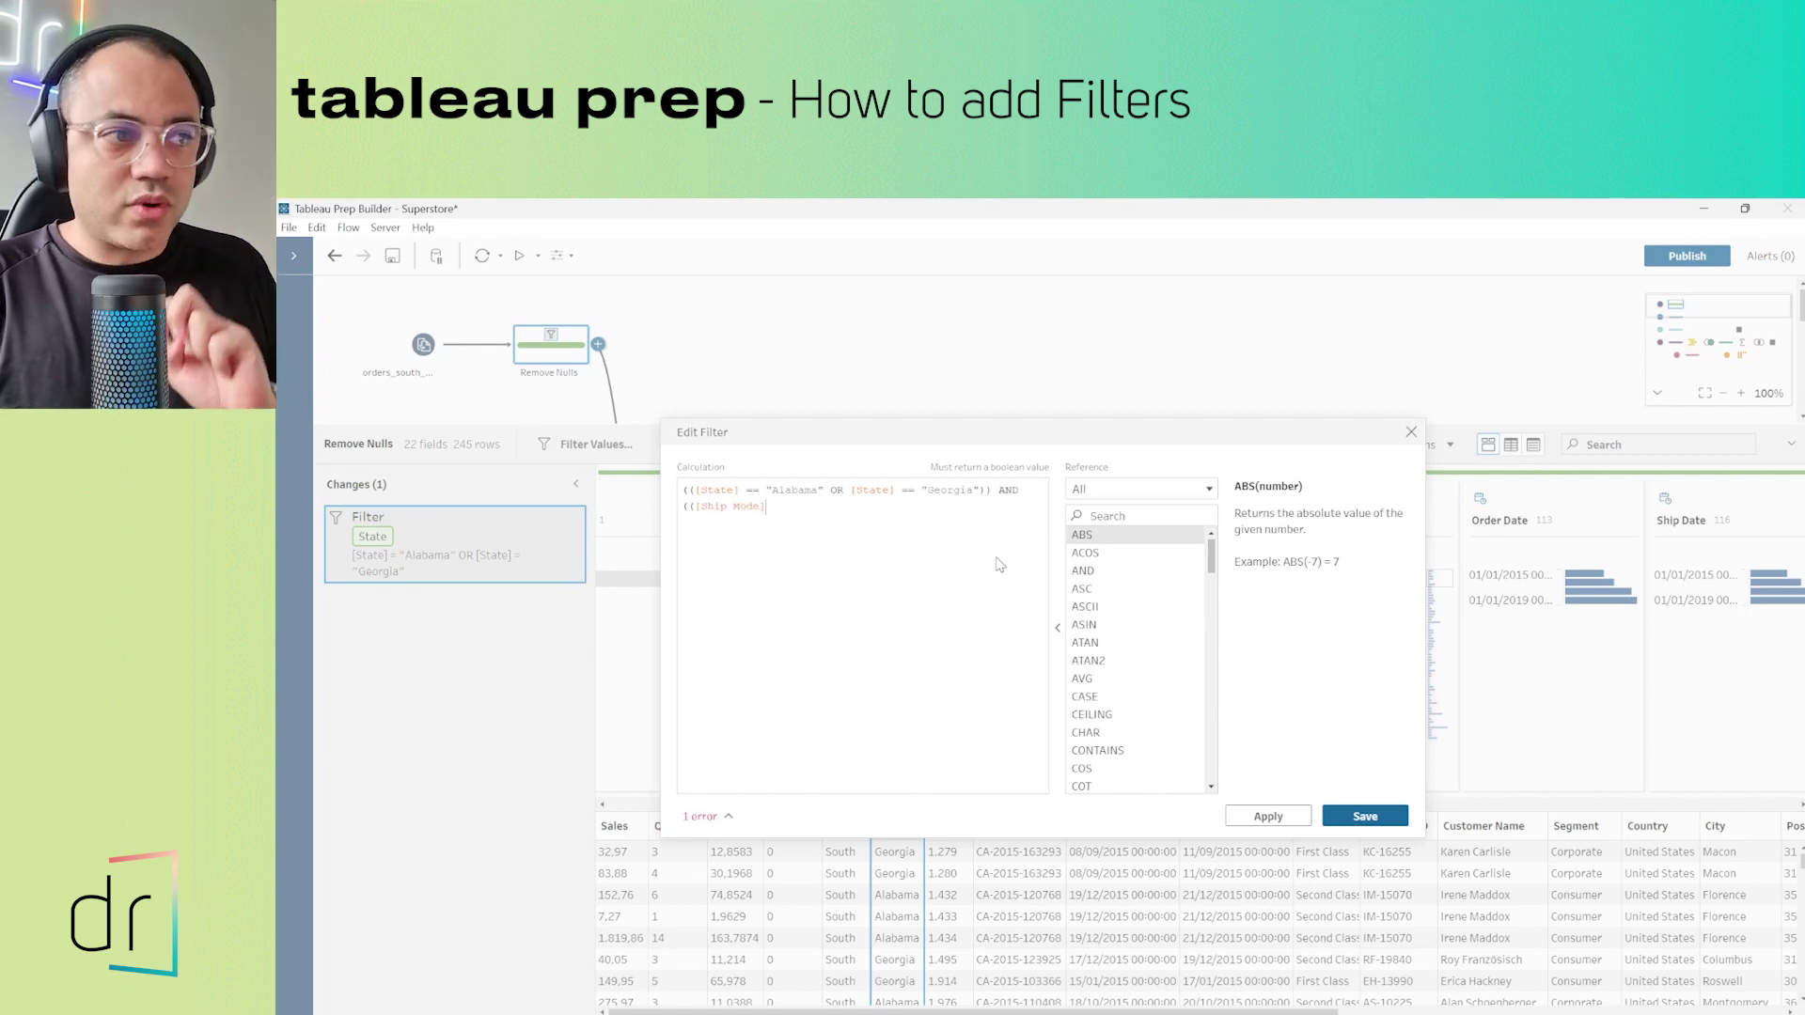
pyautogui.write('==')
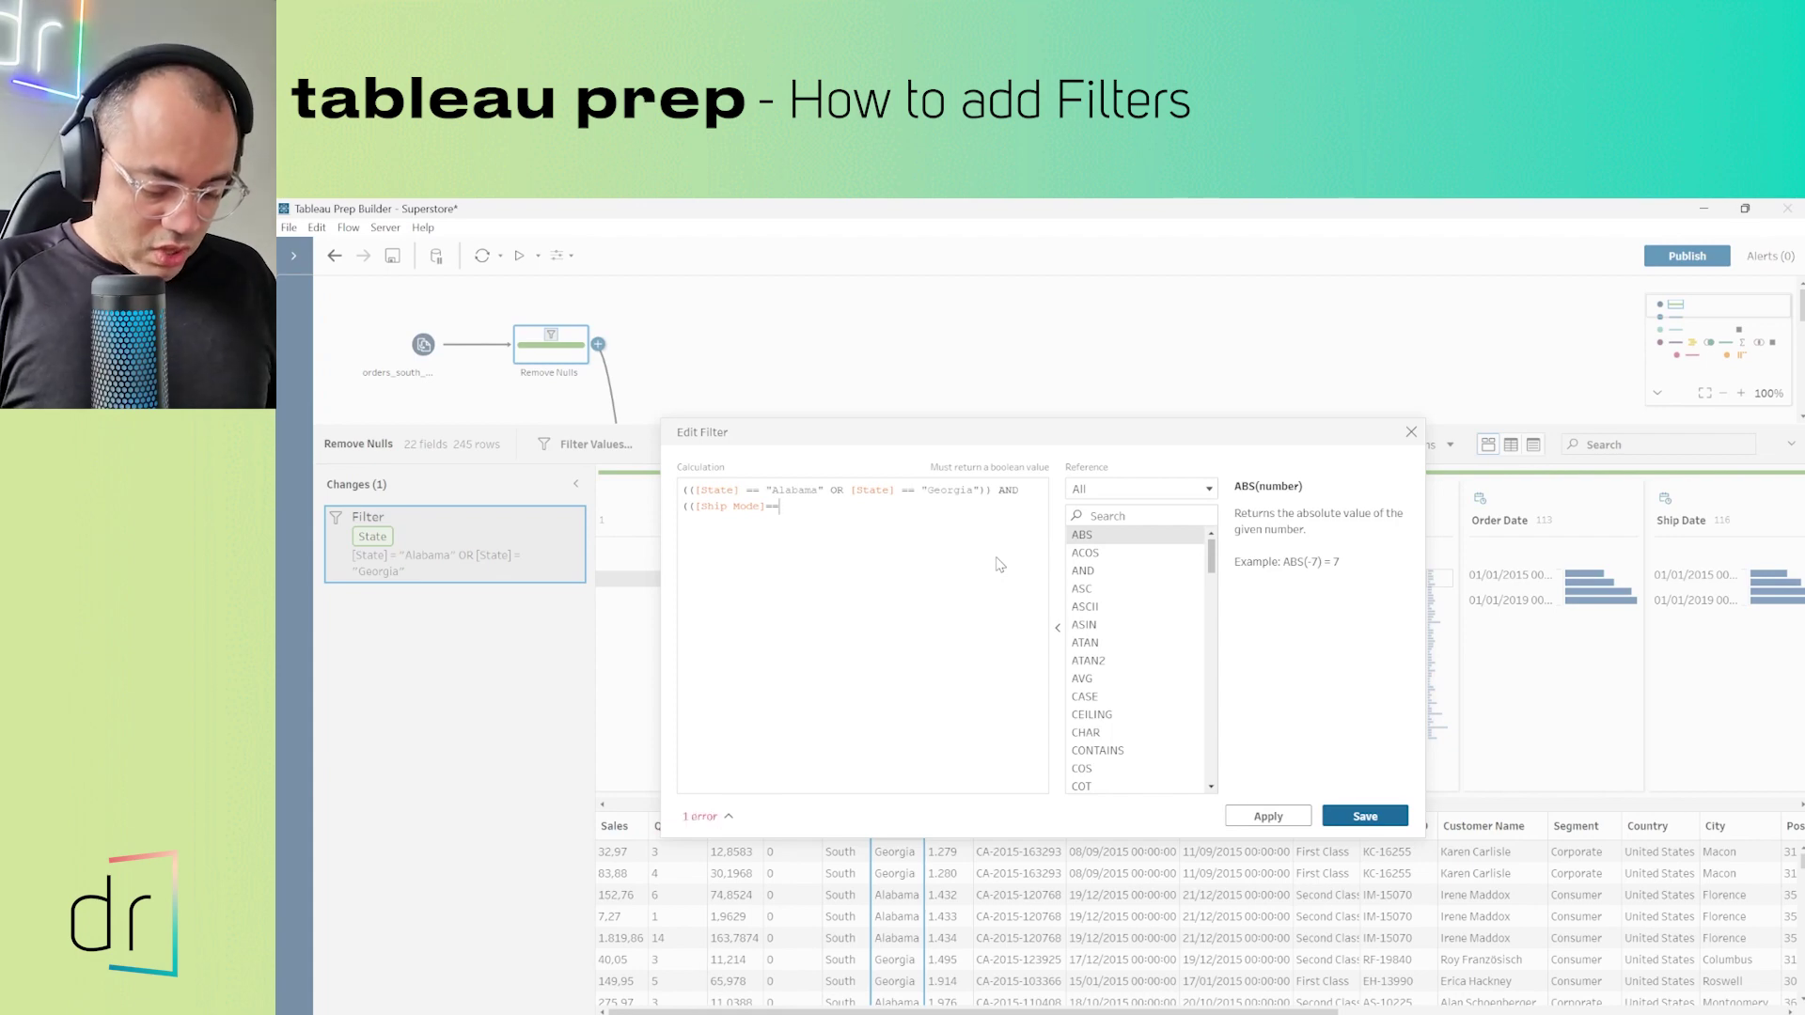
pyautogui.write('"First Class')
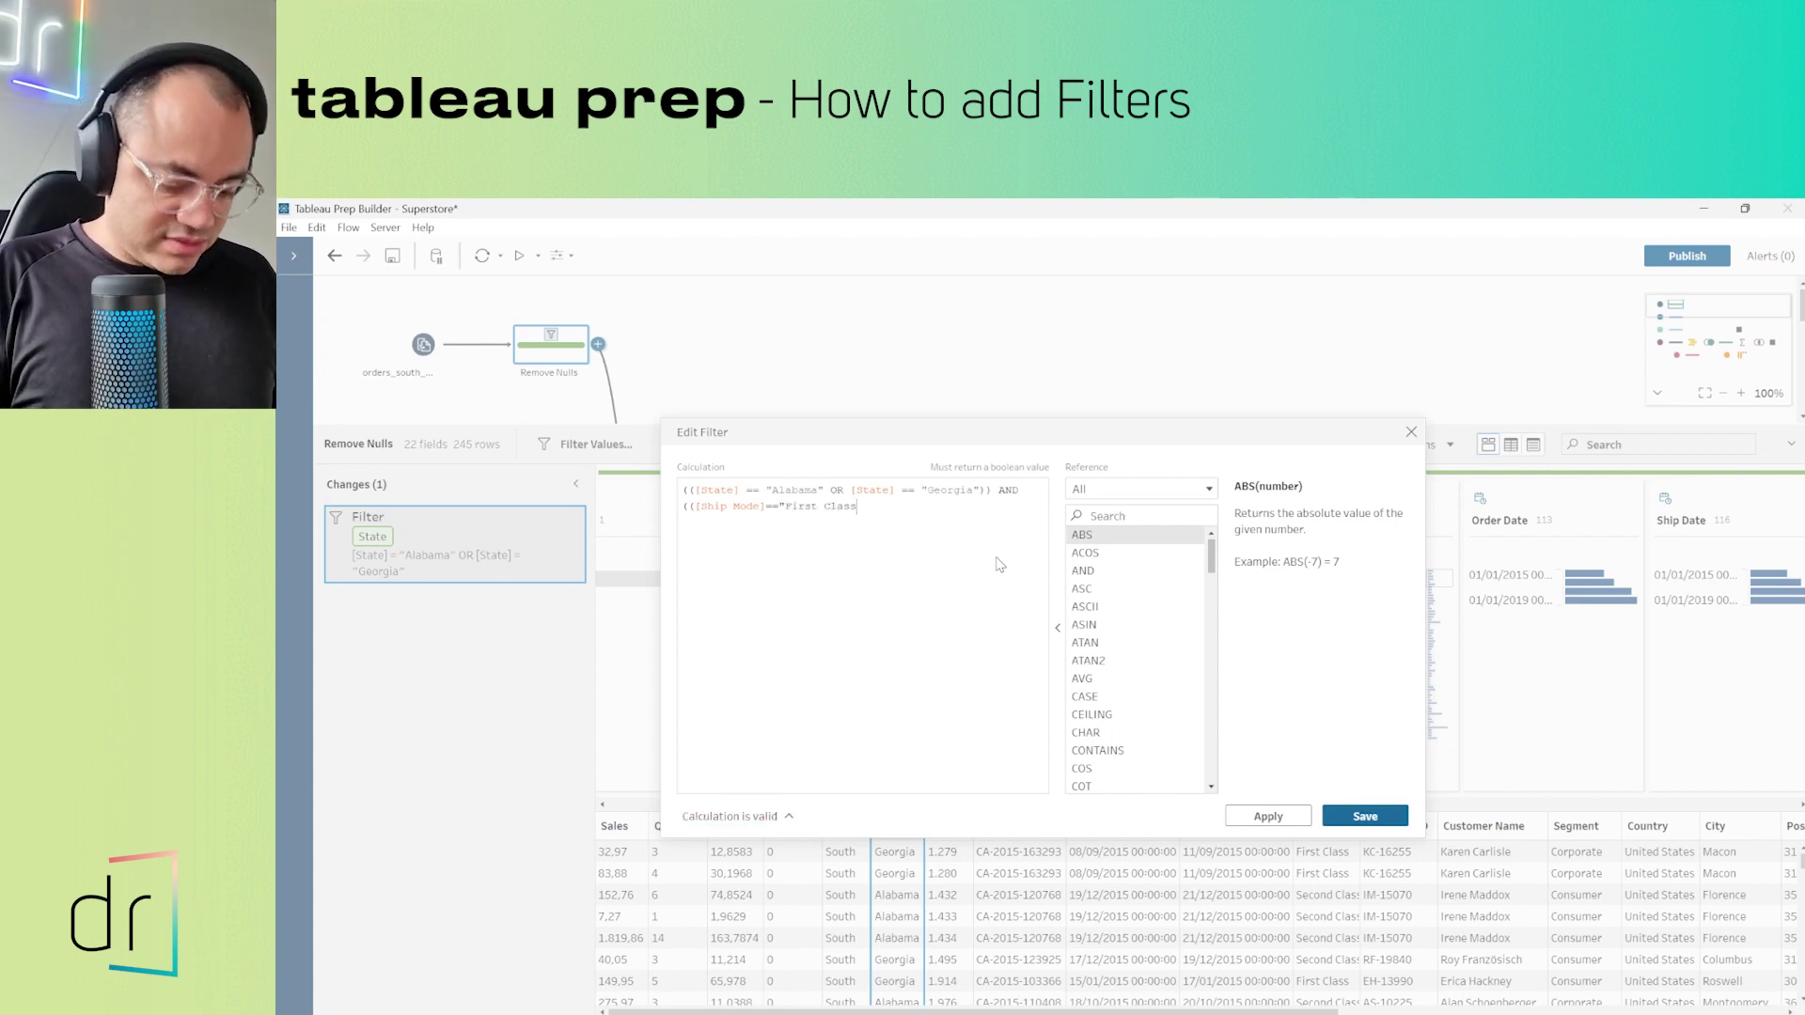
pyautogui.write('"')
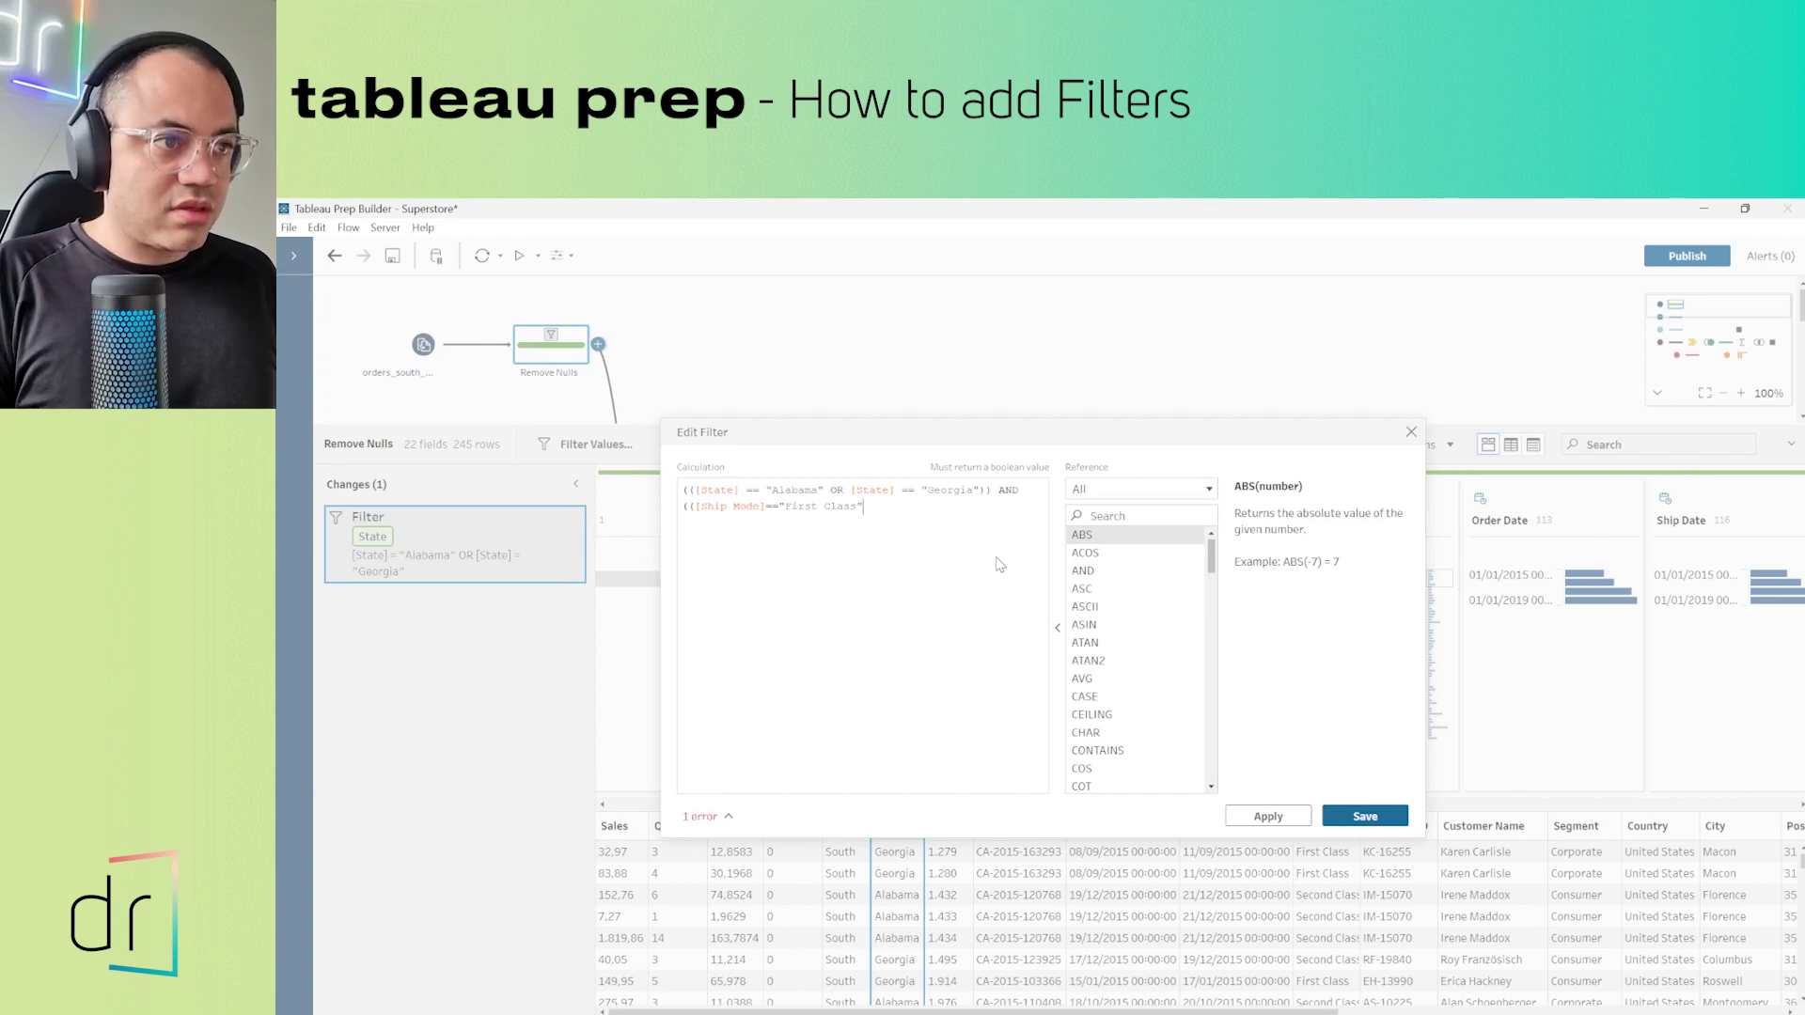
pyautogui.write(')')
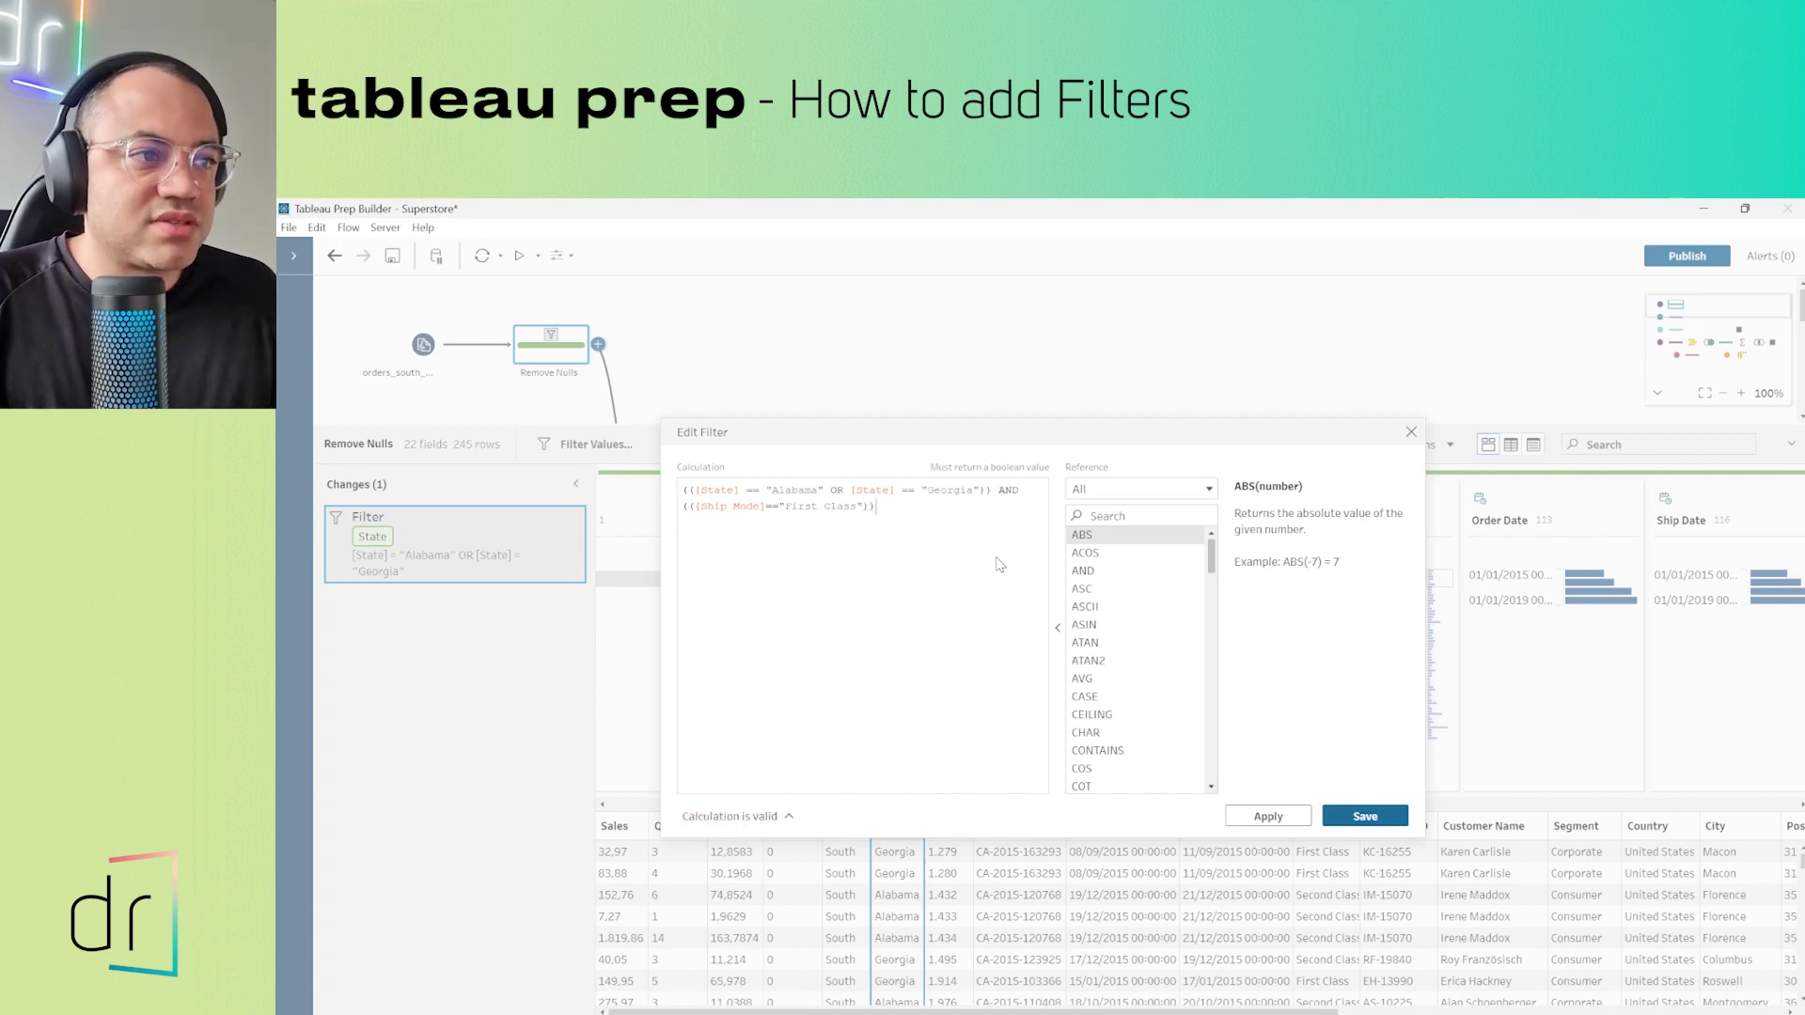
pyautogui.click(1269, 817)
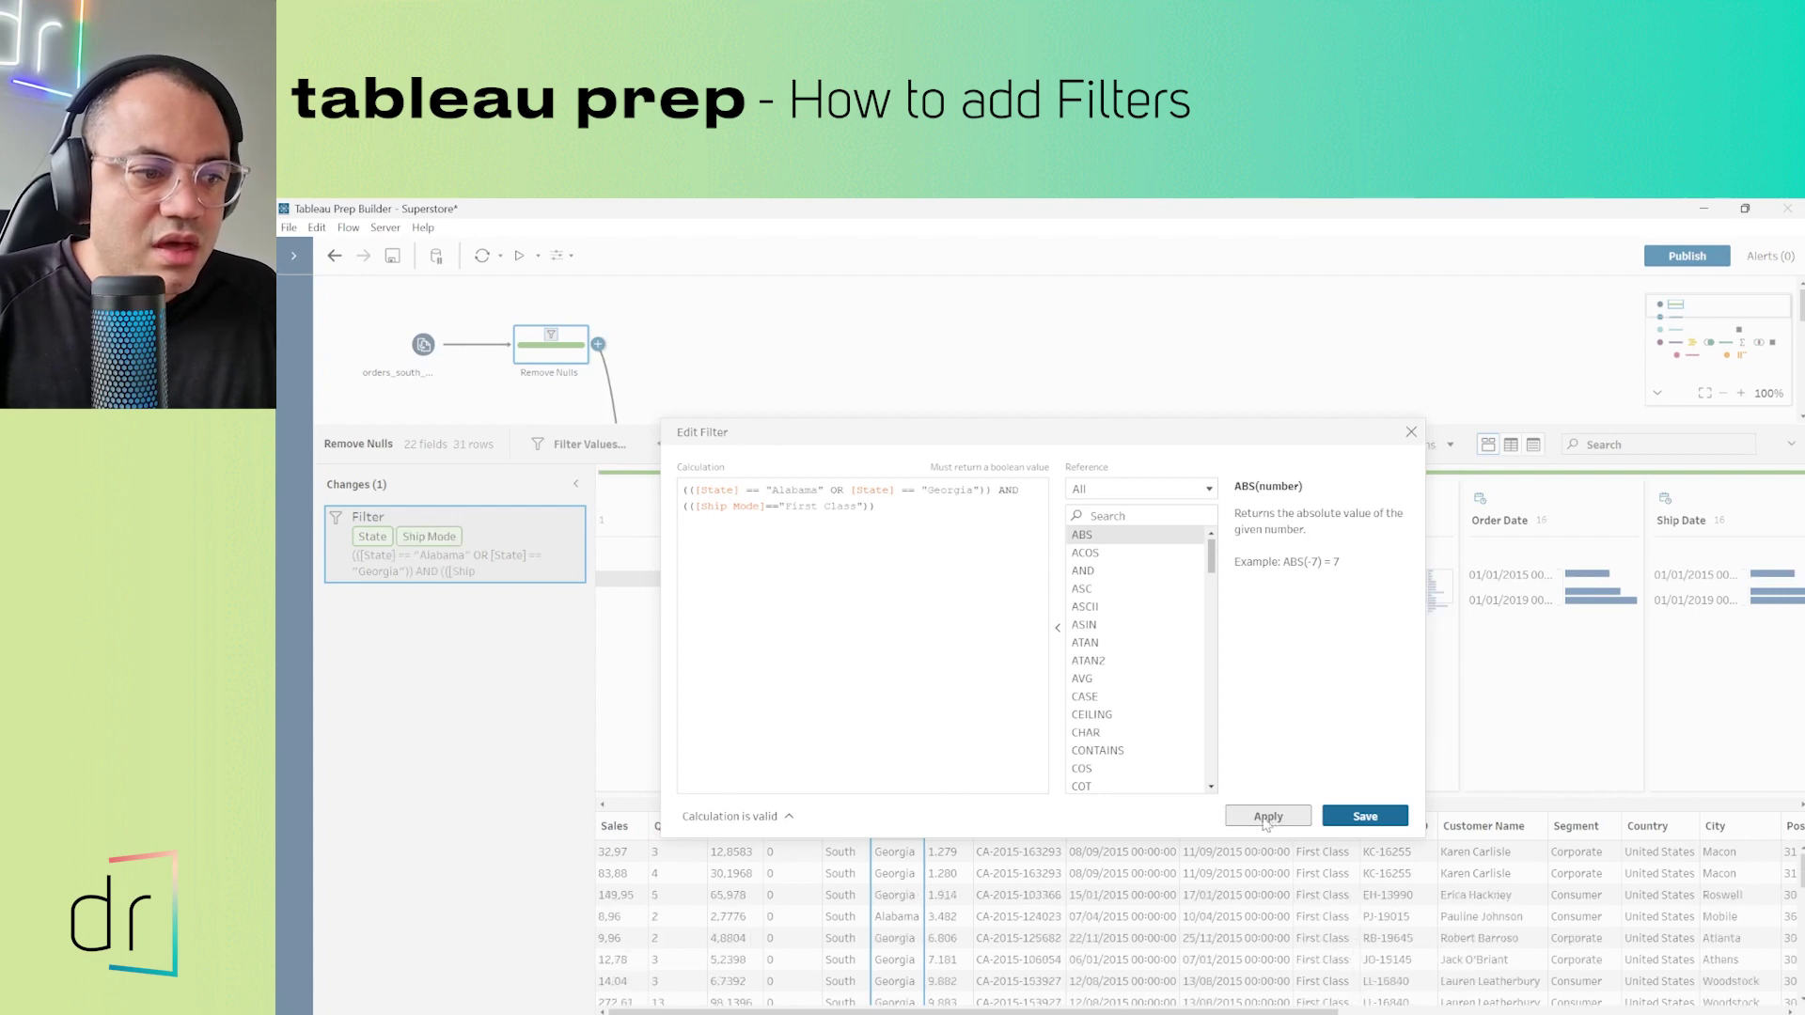
pyautogui.click(1340, 824)
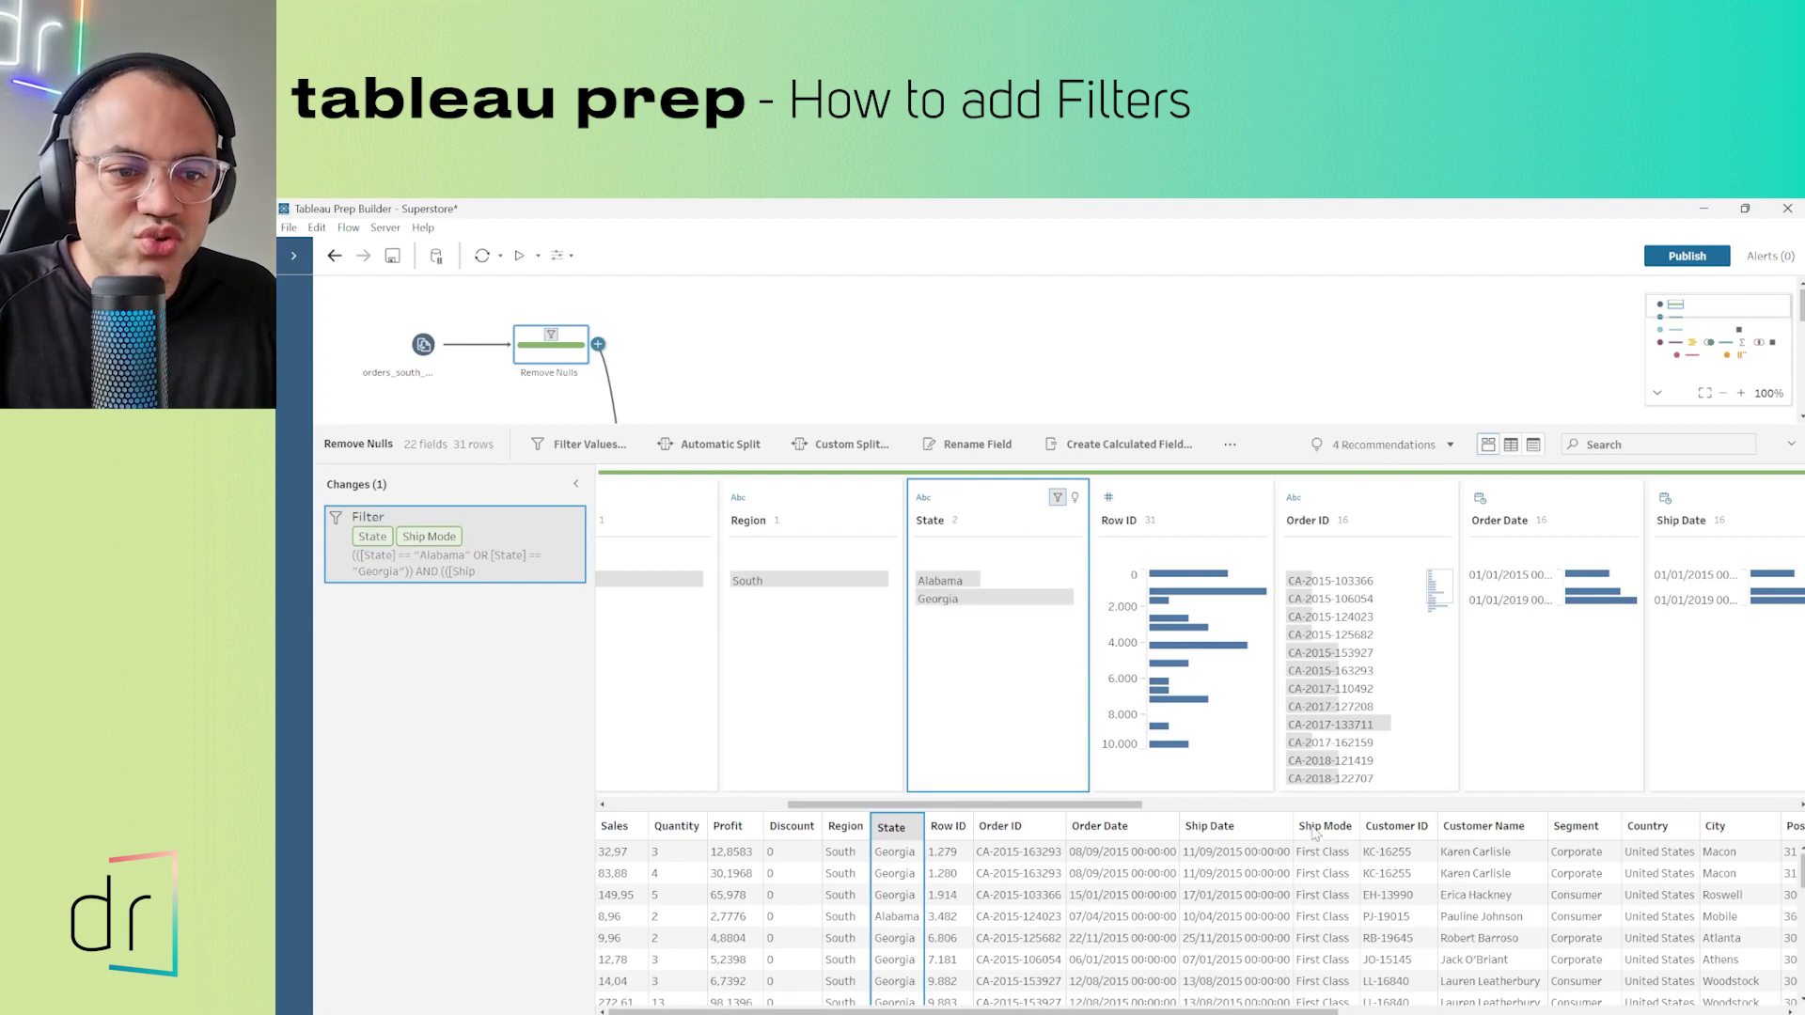
# - Review the filtered rows' Ship Mode values and reread the combined State and Ship Mode conditions in the filter calculation
pyautogui.scroll(-1, 1332, 900)
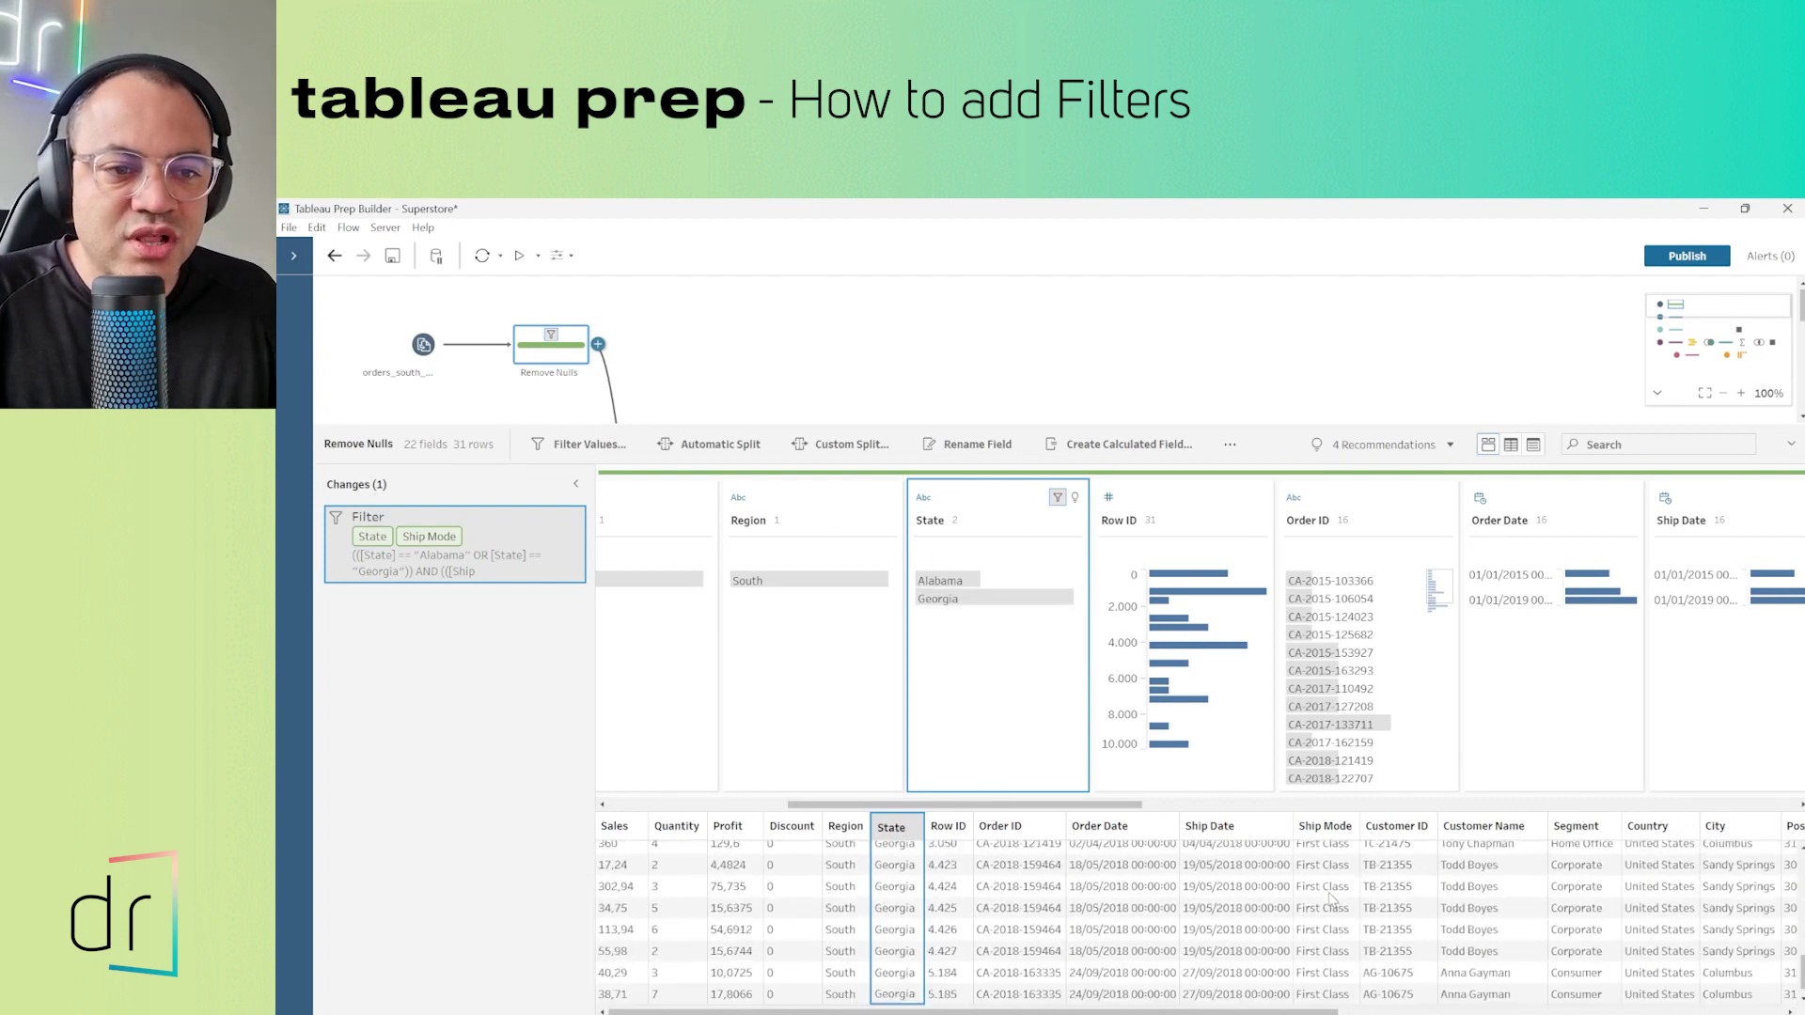
pyautogui.scroll(1, 1332, 899)
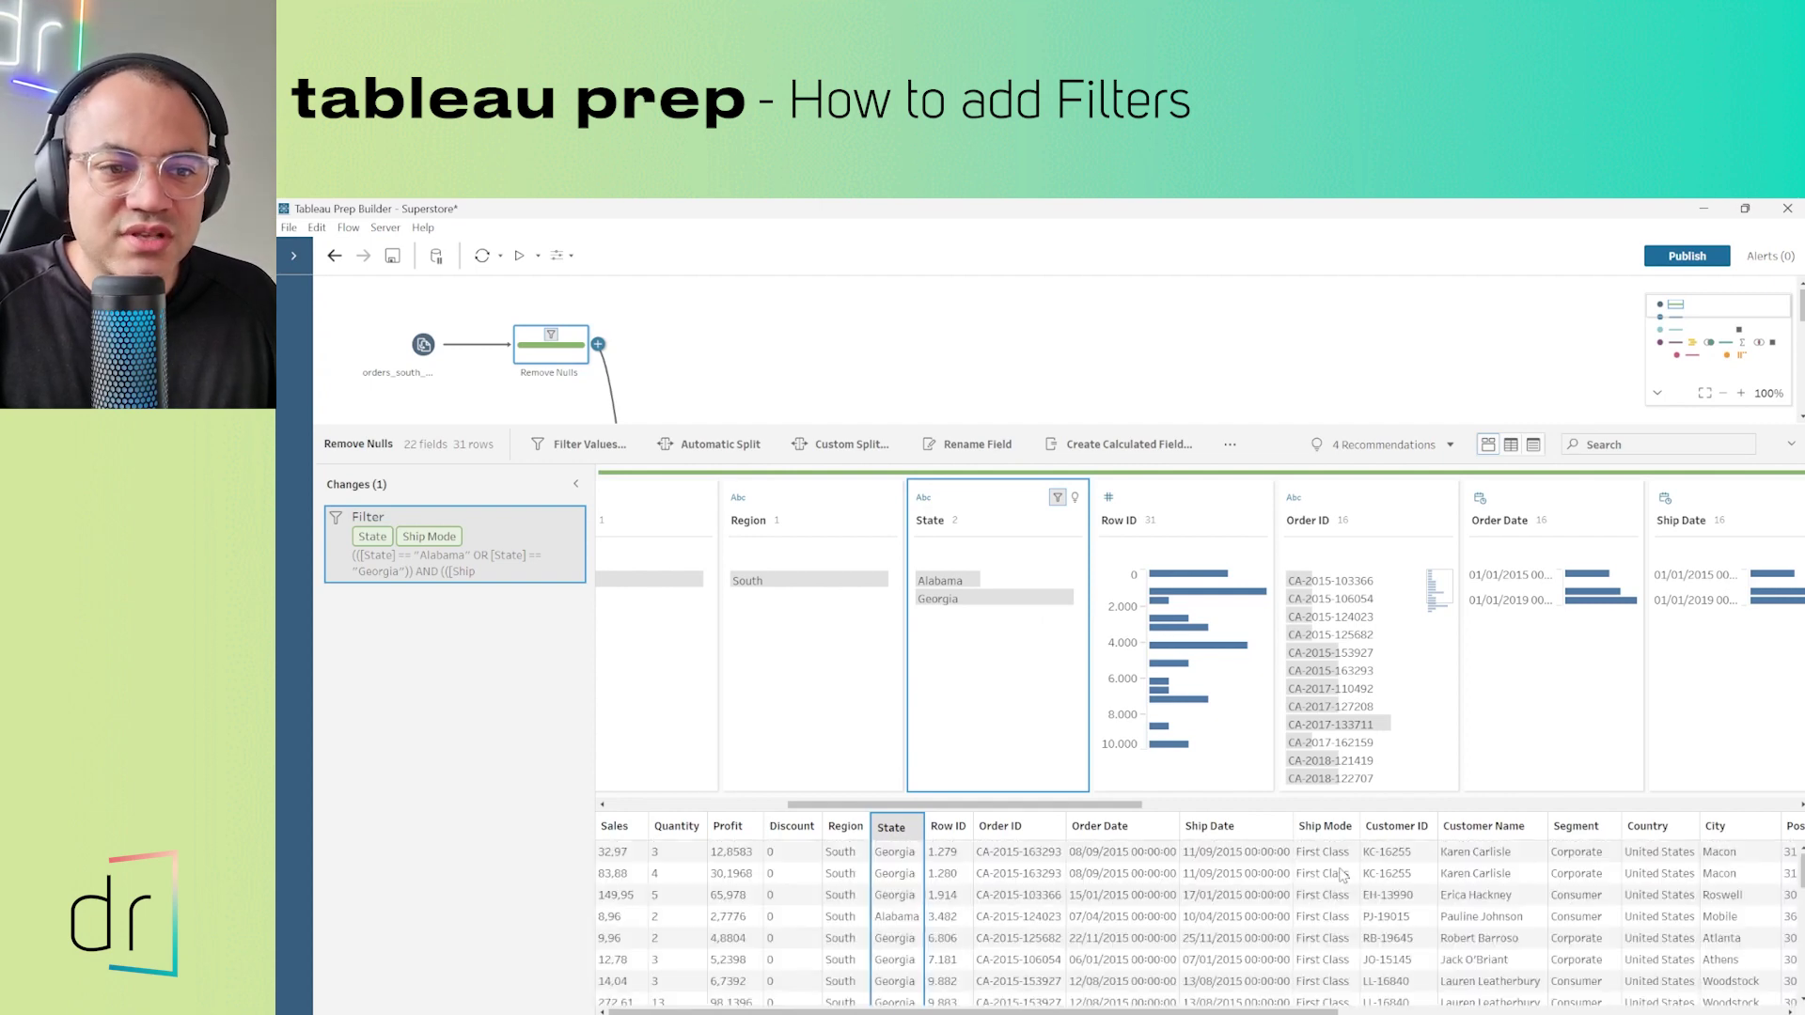
pyautogui.click(555, 518)
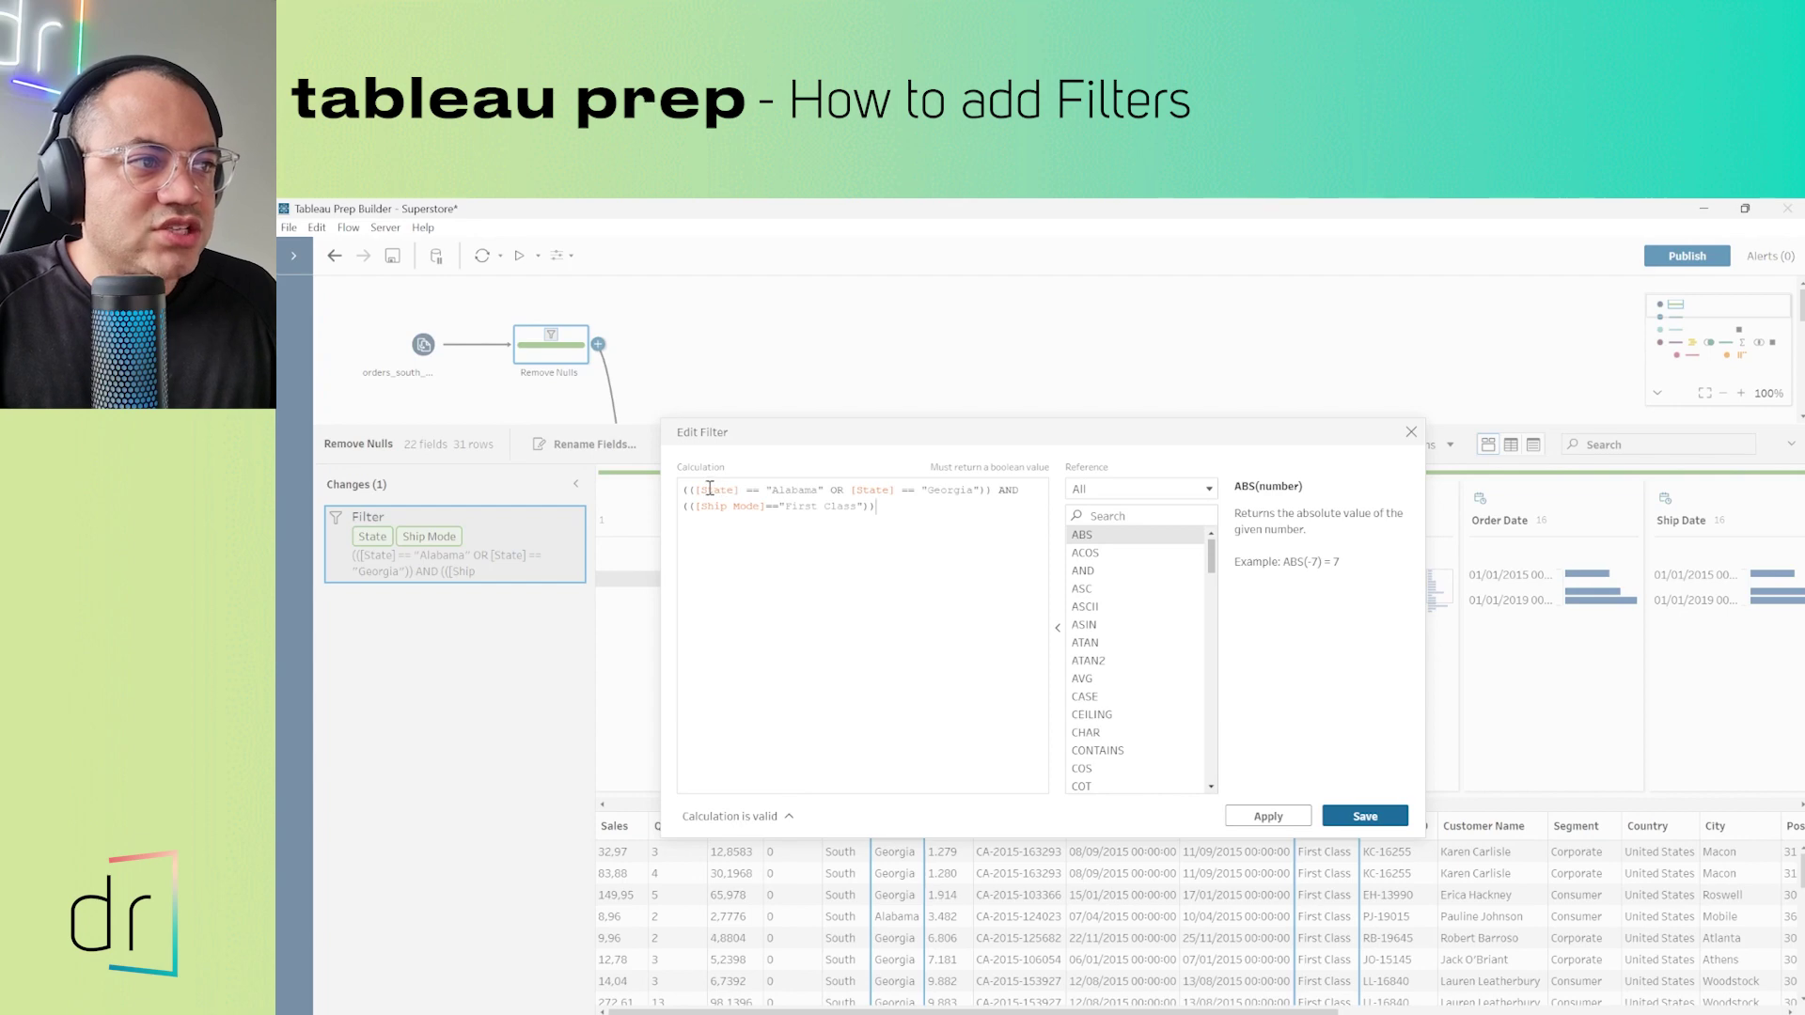
pyautogui.moveTo(707, 490); pyautogui.dragTo(806, 496)
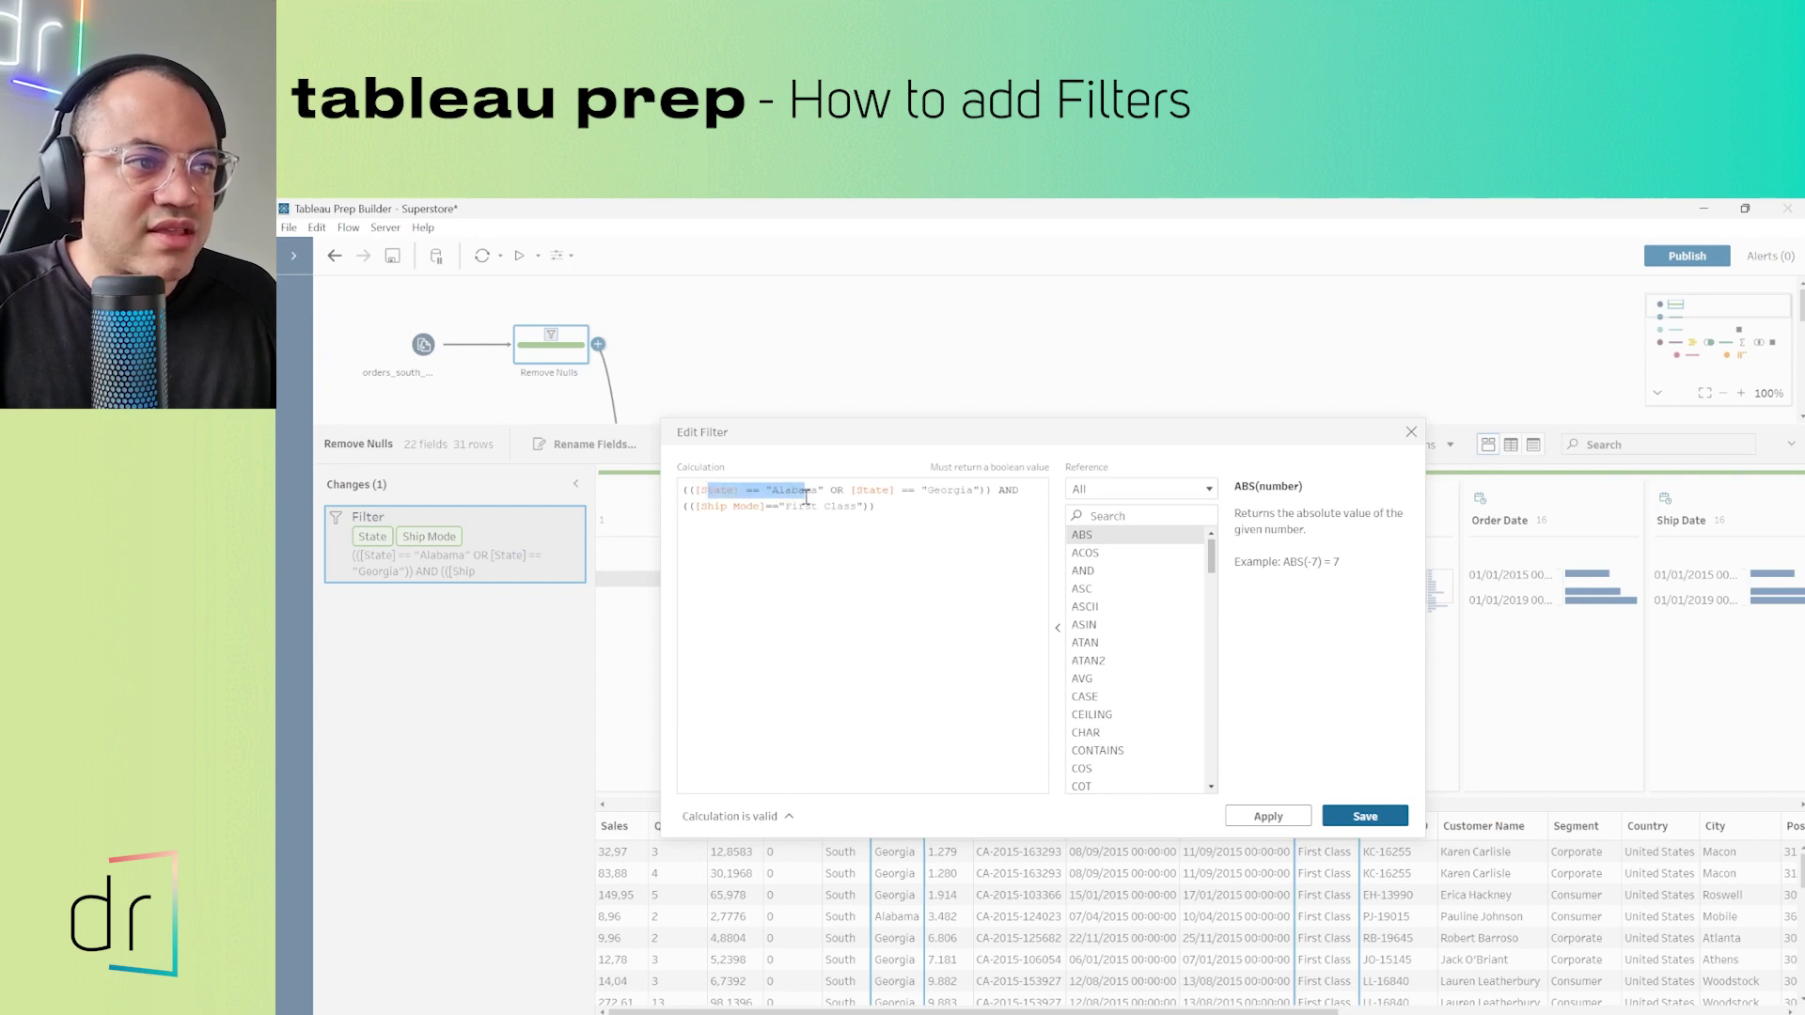
pyautogui.click(964, 494)
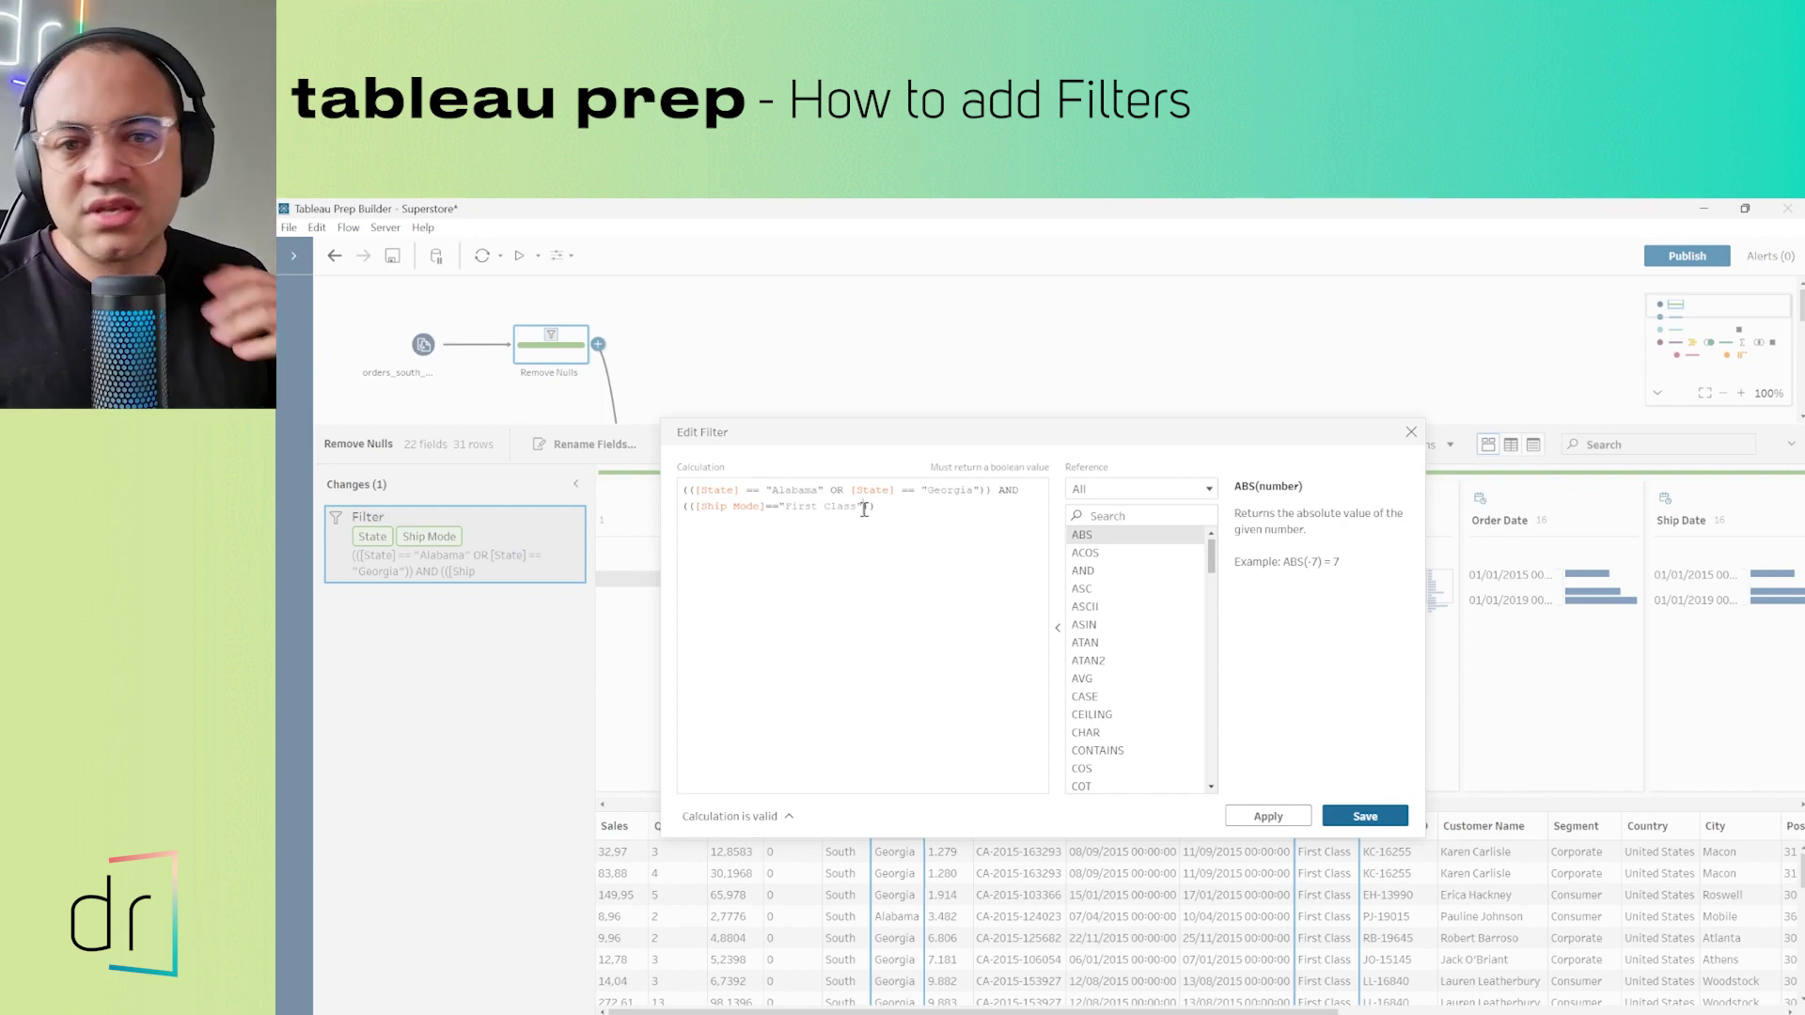
pyautogui.click(1345, 815)
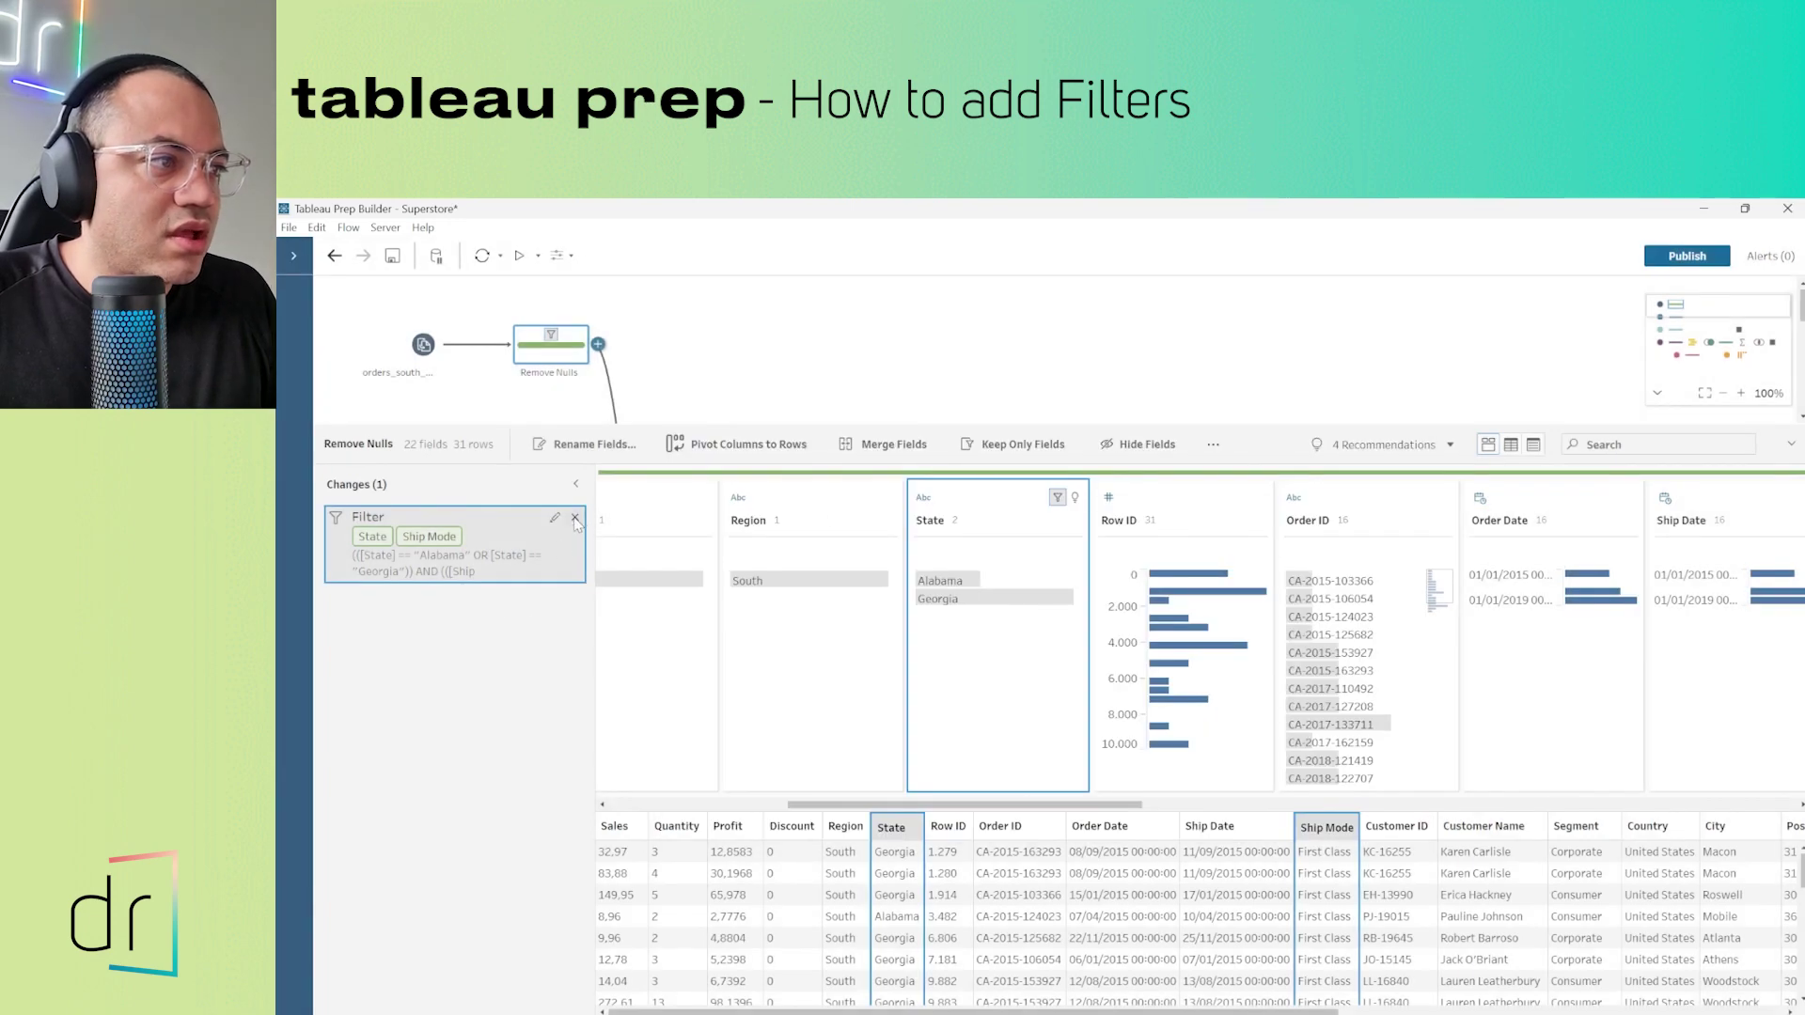
# - Delete the combined State and Ship Mode filter and bring up the available filter types for the State field
pyautogui.click(576, 517)
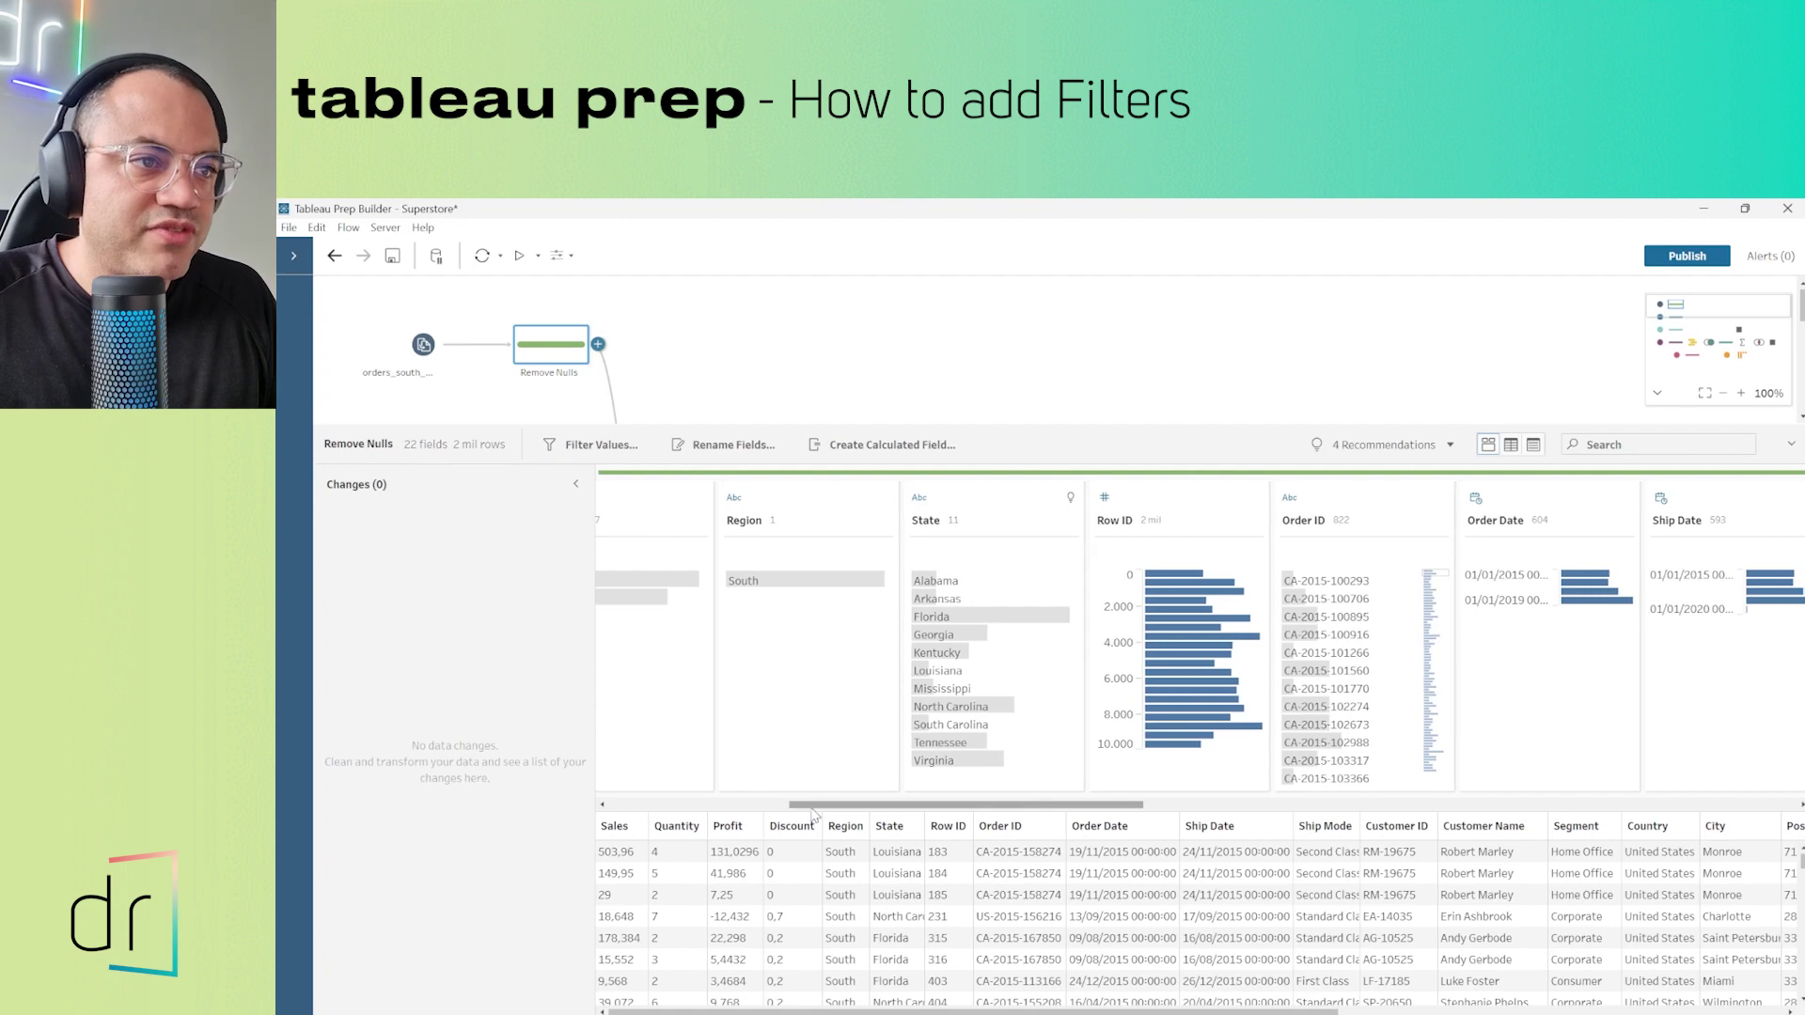
pyautogui.click(998, 499)
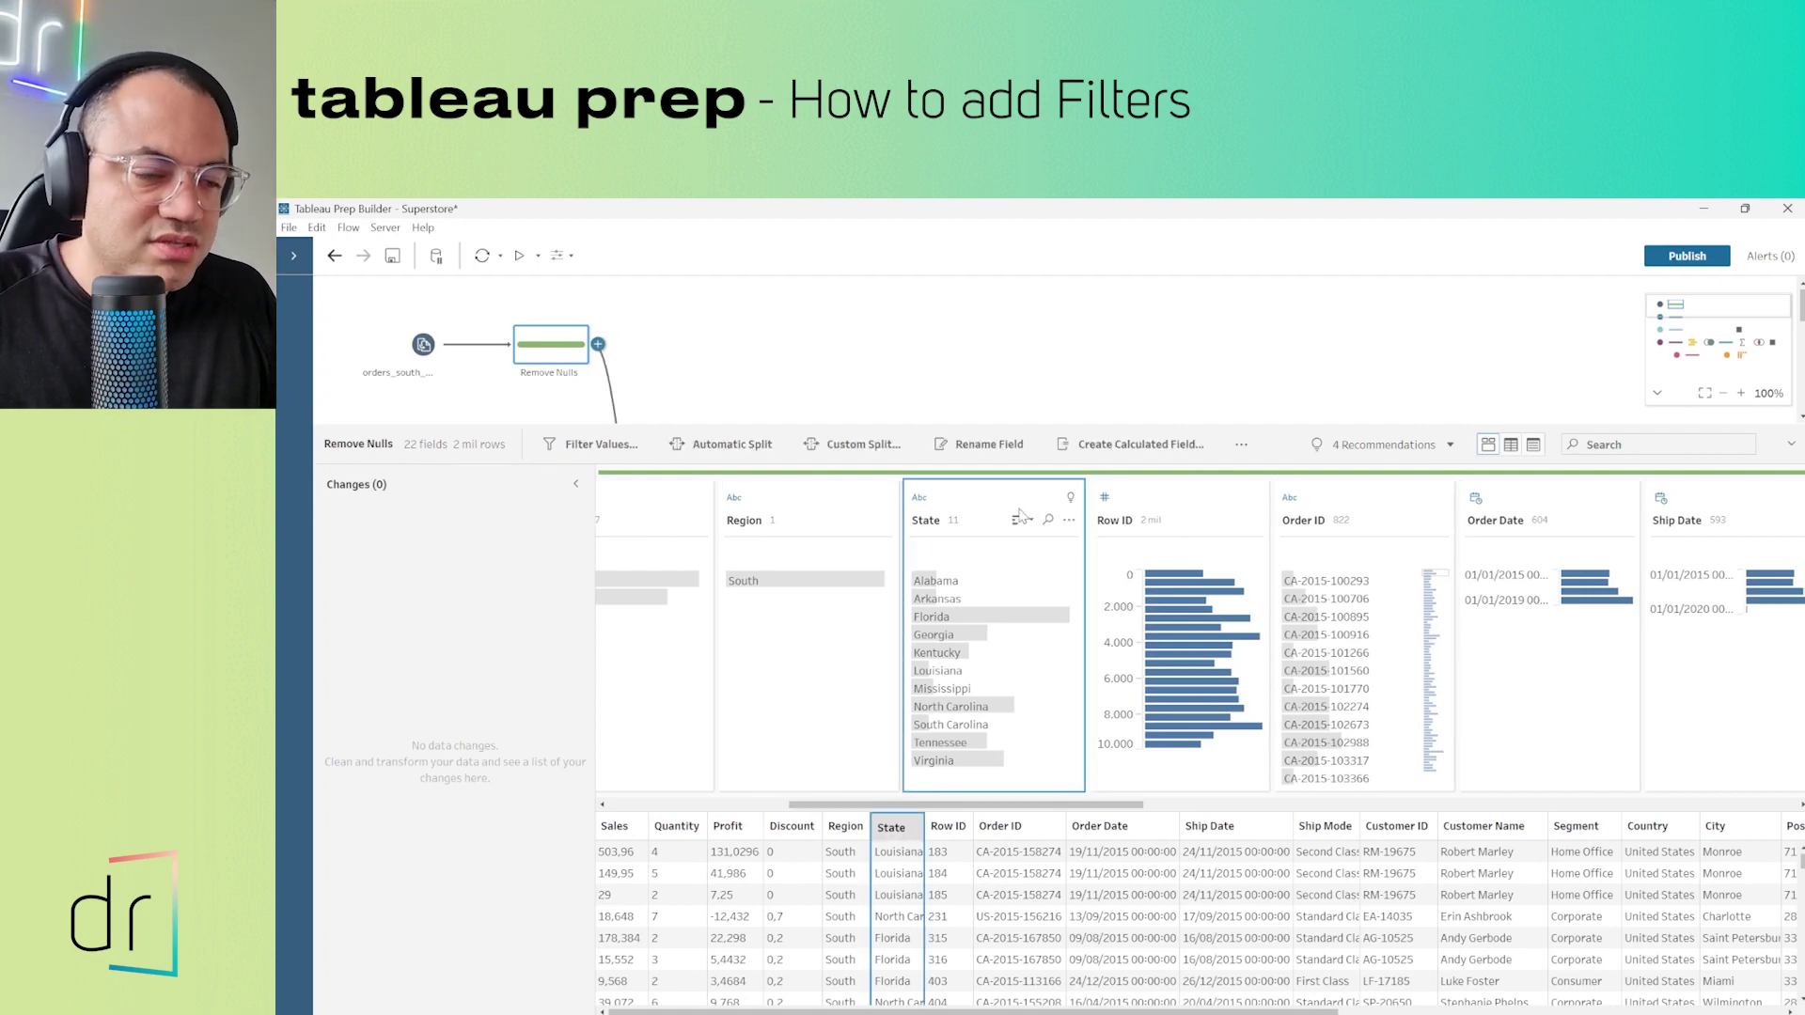
pyautogui.click(1069, 520)
pyautogui.moveTo(1102, 550)
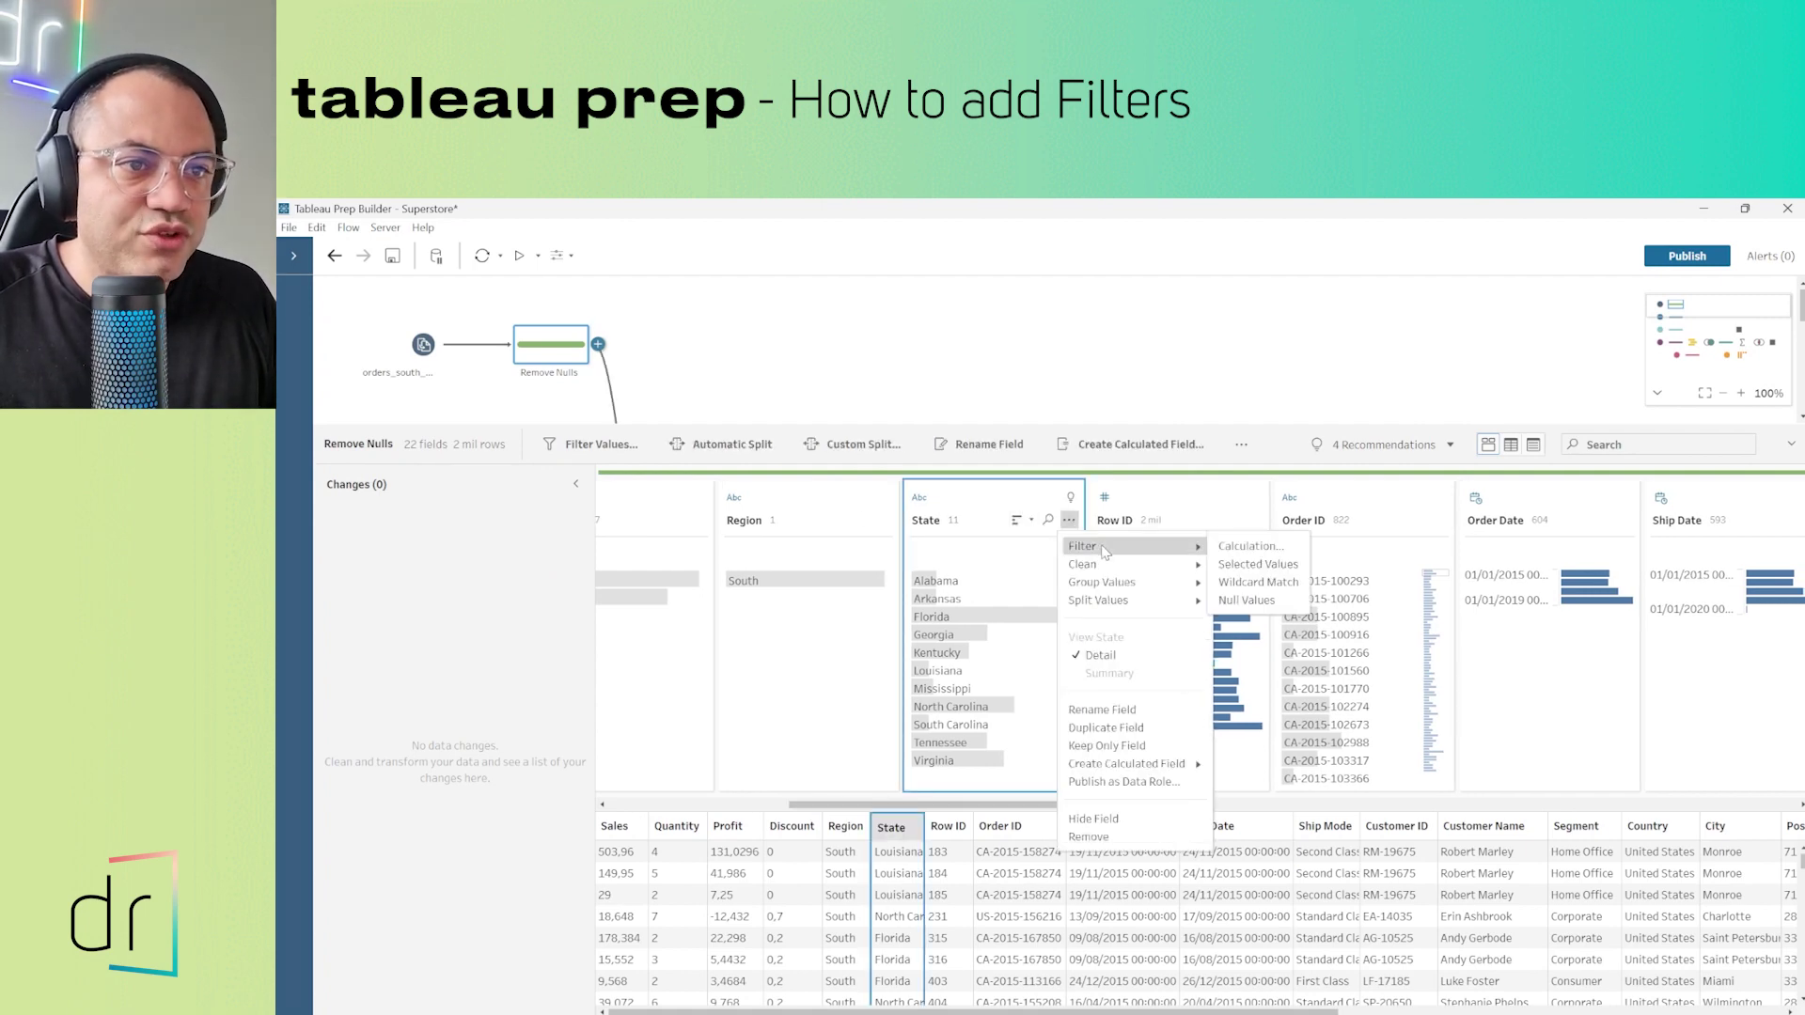